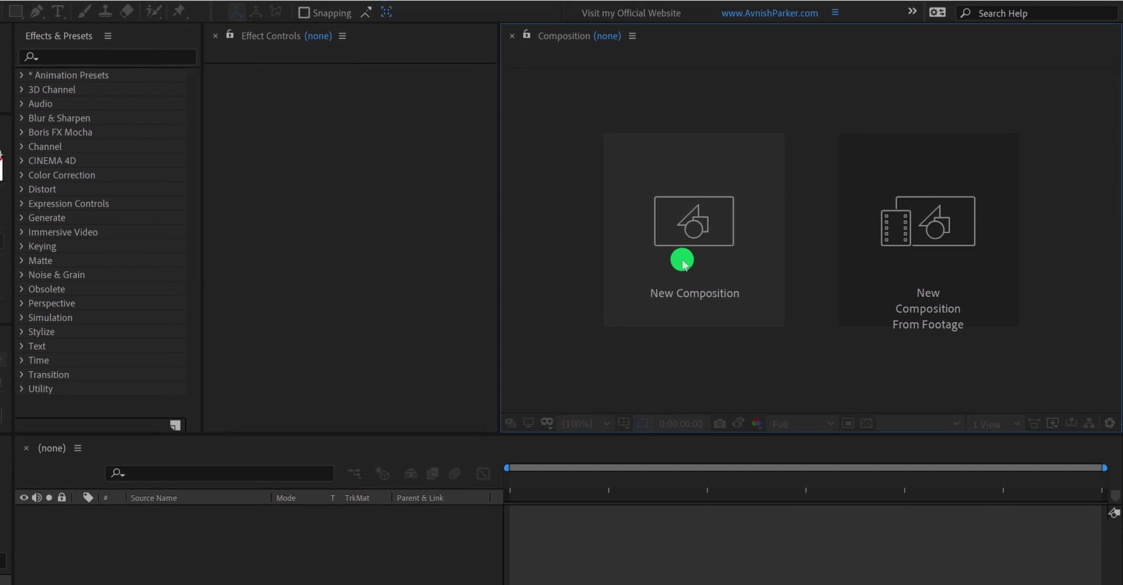
- Create a composition named Pixels_Logo with the HDTV 1080 24 preset and a duration of 0:00:10:00
{"action": "left_click", "coordinate": [682, 263]}
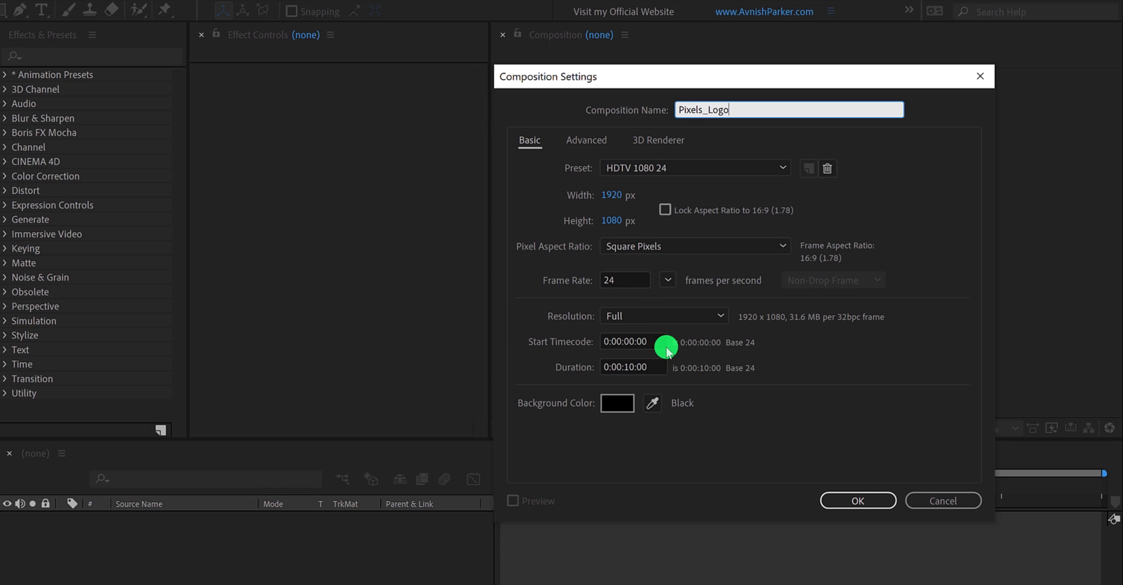
{"action": "left_click", "coordinate": [835, 498]}
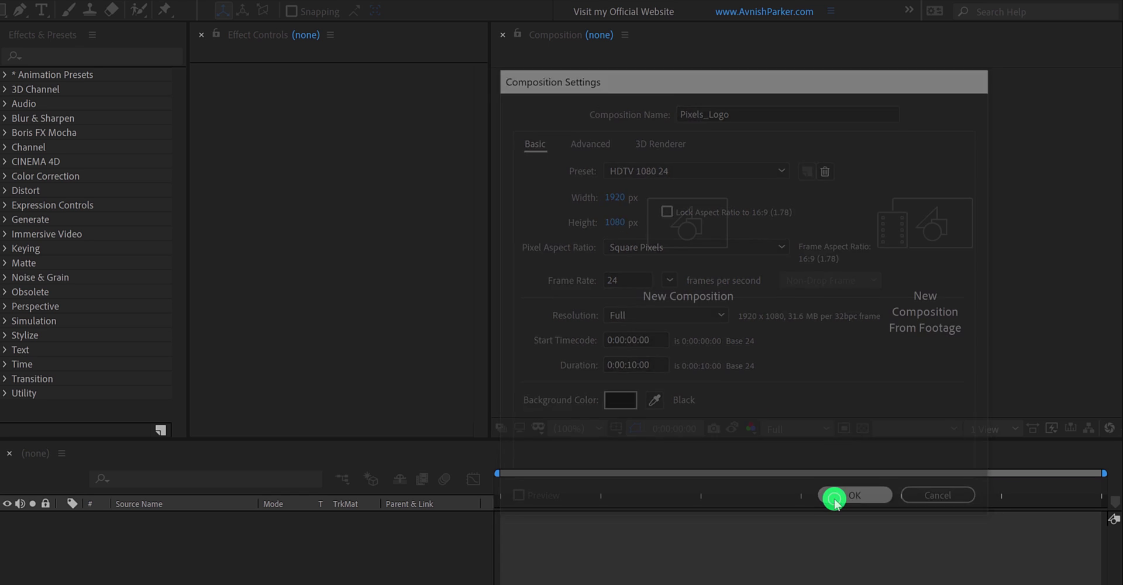
- Add a 1920 x 1080 px solid layer named Pixels to the composition
{"action": "right_click", "coordinate": [217, 553]}
{"action": "mouse_move", "coordinate": [380, 406]}
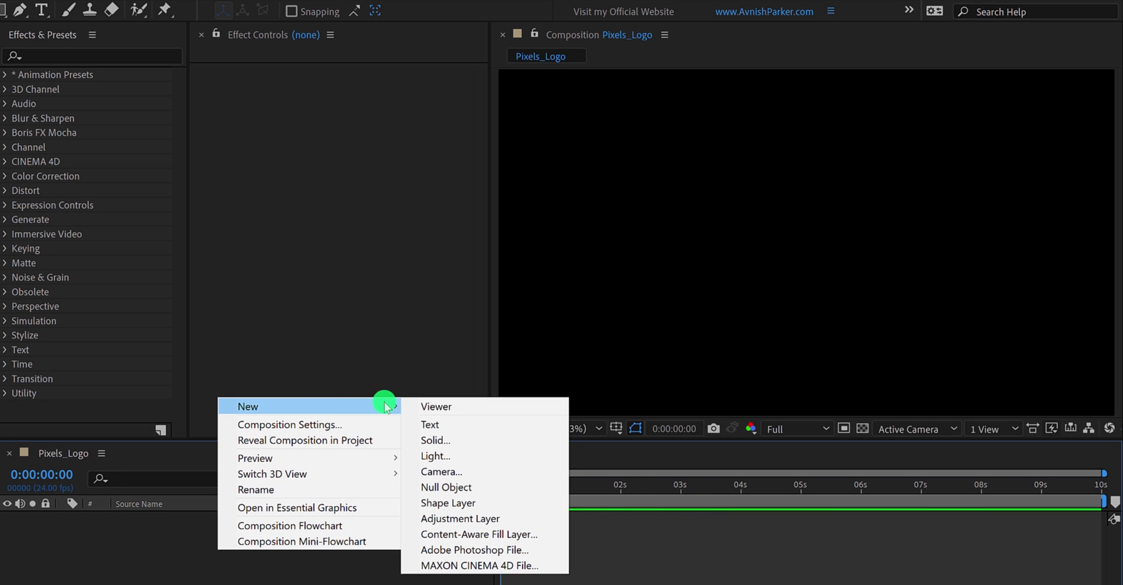
{"action": "left_click", "coordinate": [473, 440]}
{"action": "type", "text": "Pixels"}
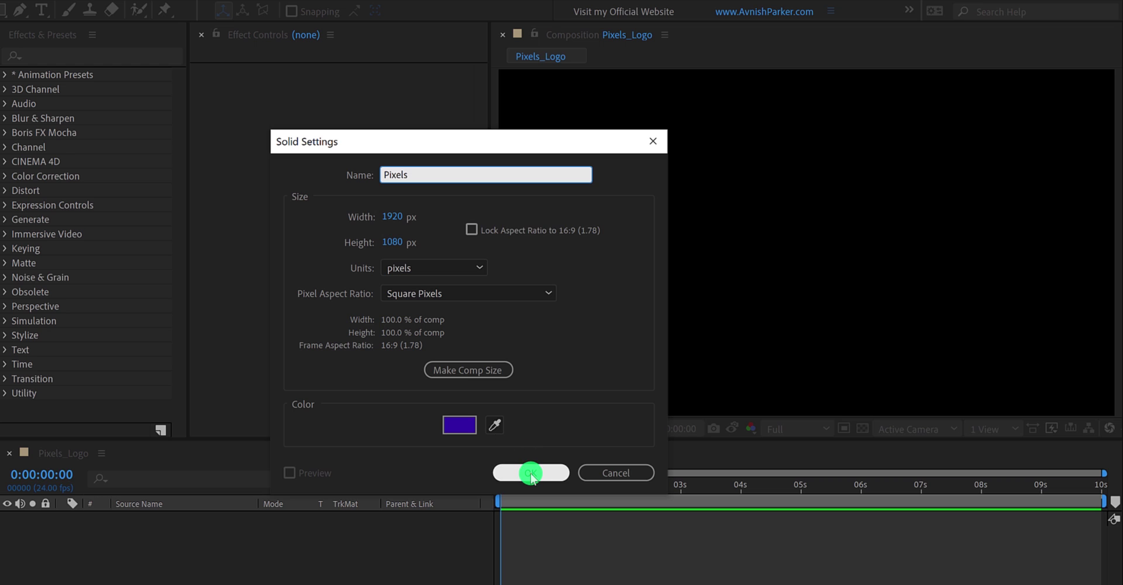
{"action": "left_click", "coordinate": [530, 472]}
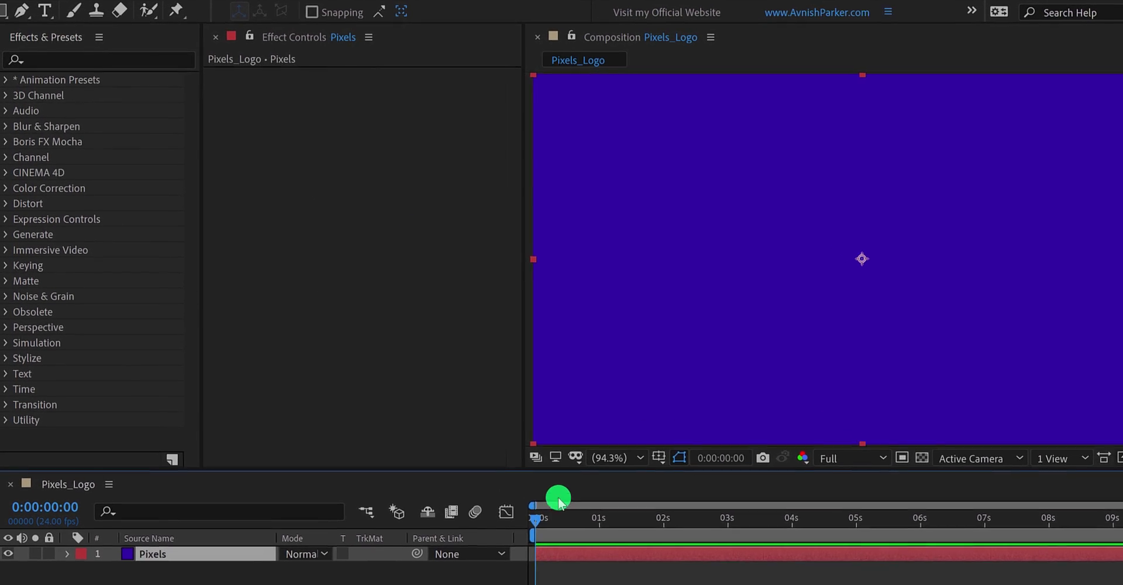
- Find the Fractal Noise effect and apply it to the Pixels solid
{"action": "left_click", "coordinate": [106, 60]}
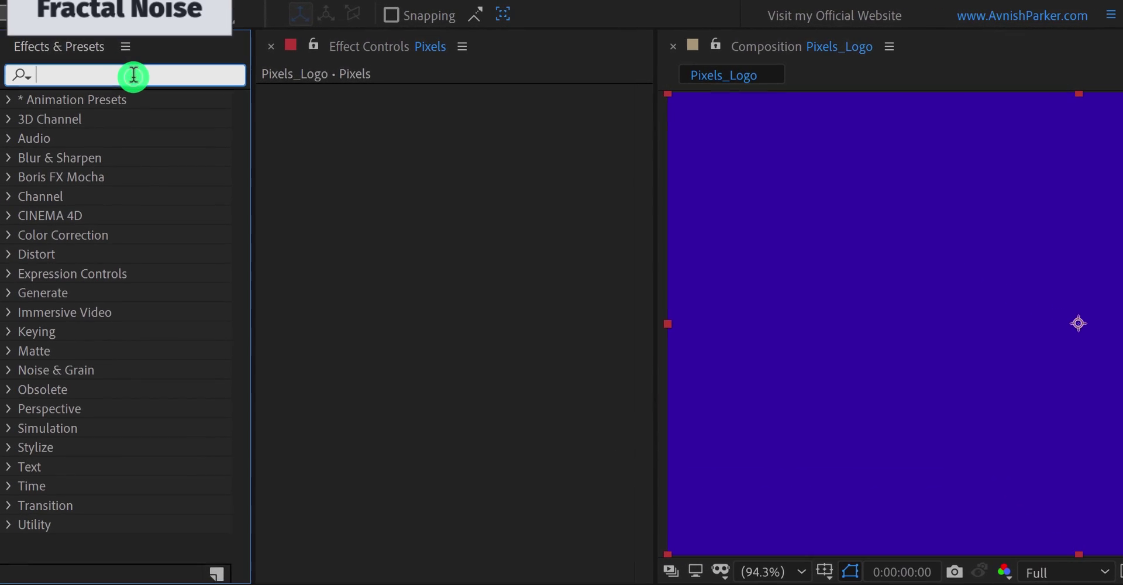
{"action": "type", "text": "f"}
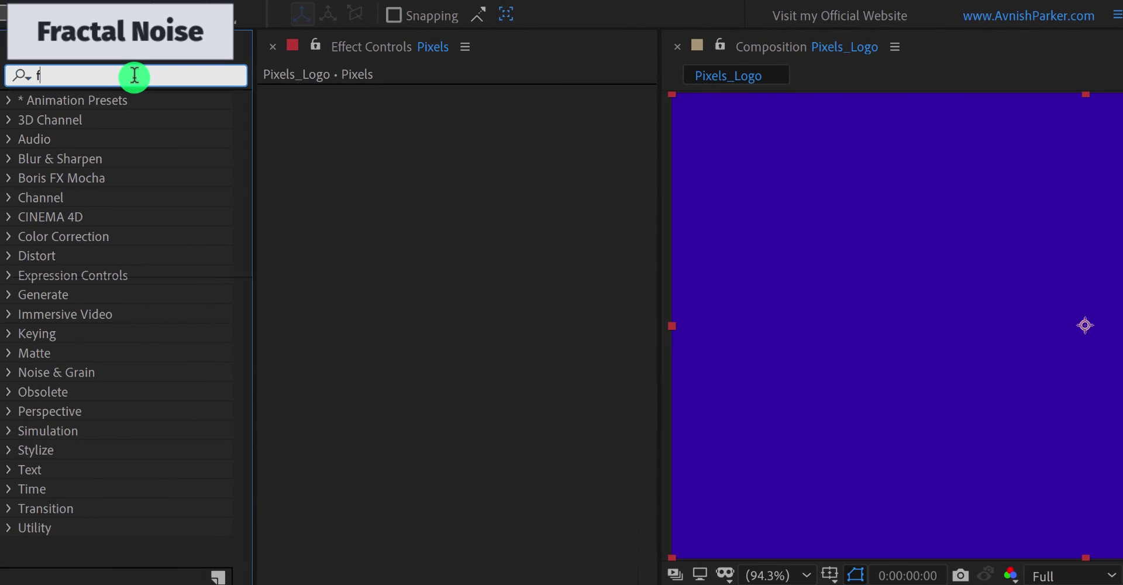
{"action": "type", "text": "ract"}
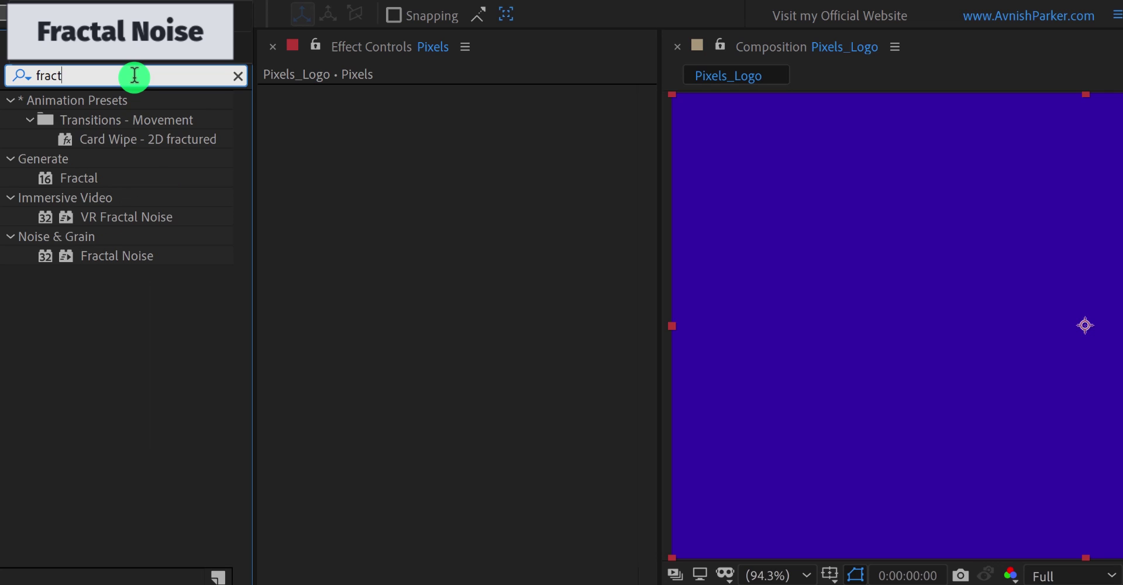
{"action": "left_click_drag", "start_coordinate": [108, 256], "coordinate": [374, 219]}
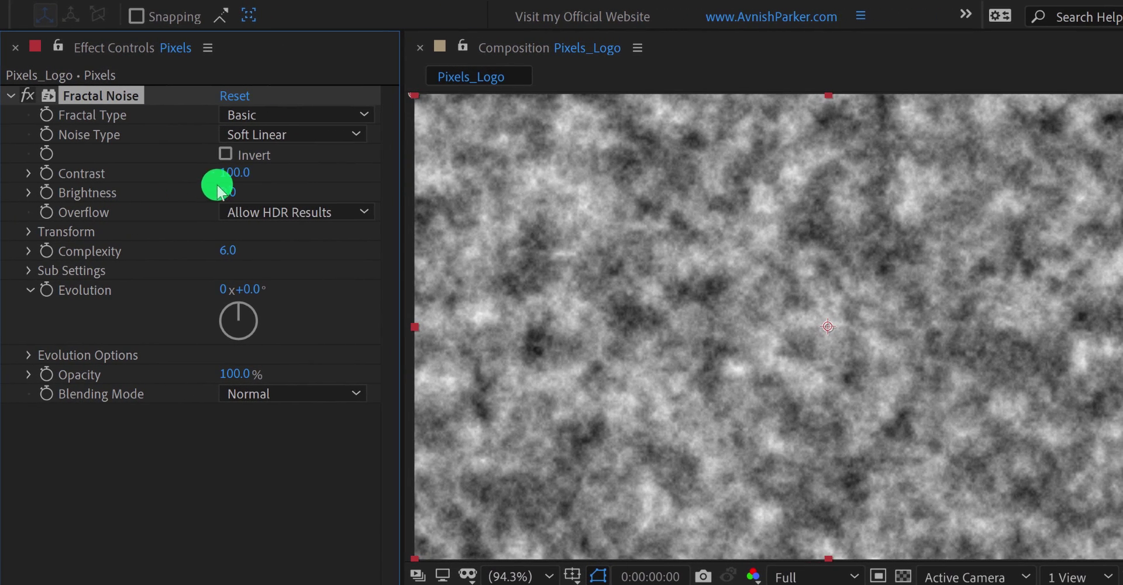
- Set the Fractal Noise type to Block, its contrast to 200 and its complexity to 4
{"action": "left_click", "coordinate": [275, 136]}
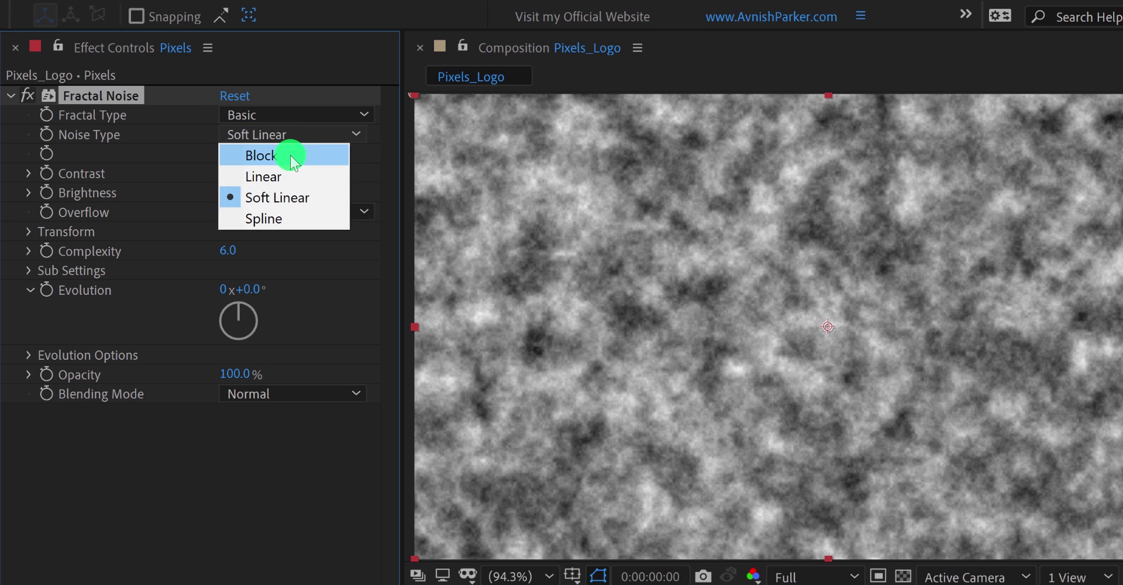
{"action": "left_click", "coordinate": [290, 156]}
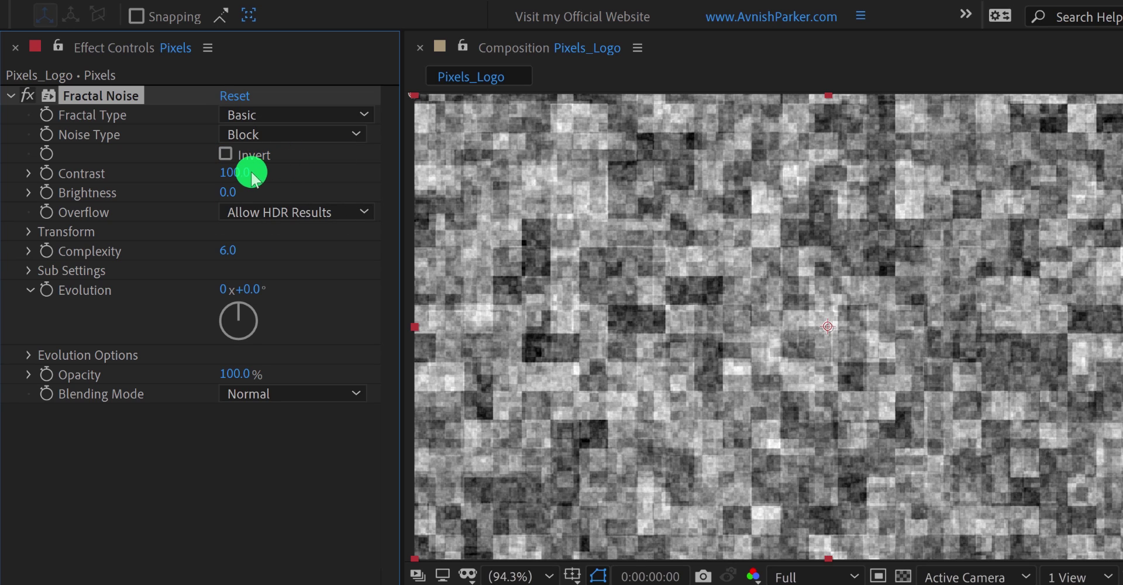
{"action": "type", "text": "200"}
{"action": "key", "text": "Return"}
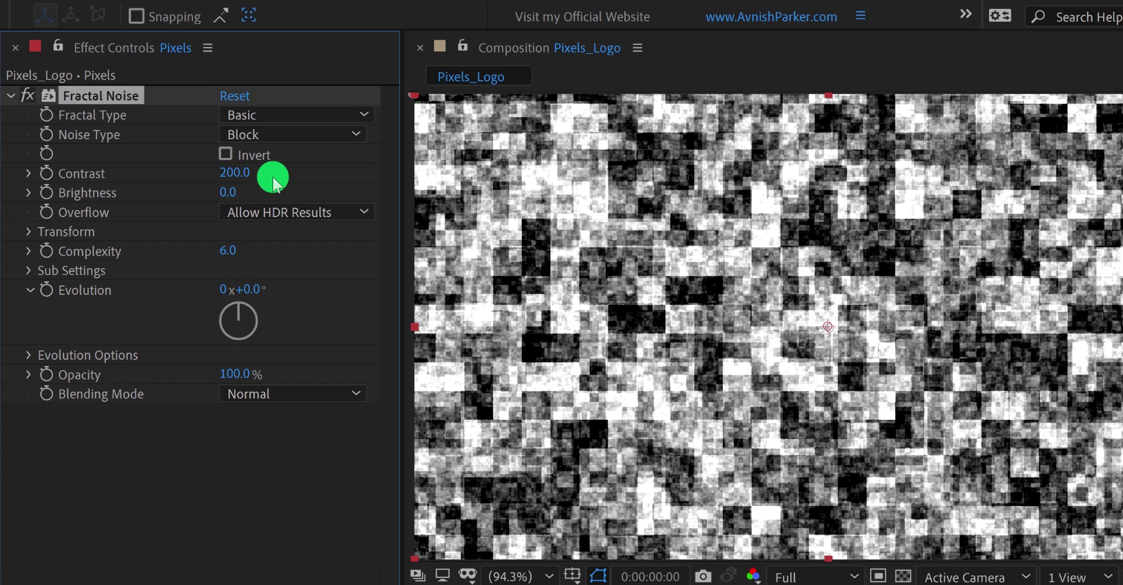
{"action": "left_click", "coordinate": [235, 250]}
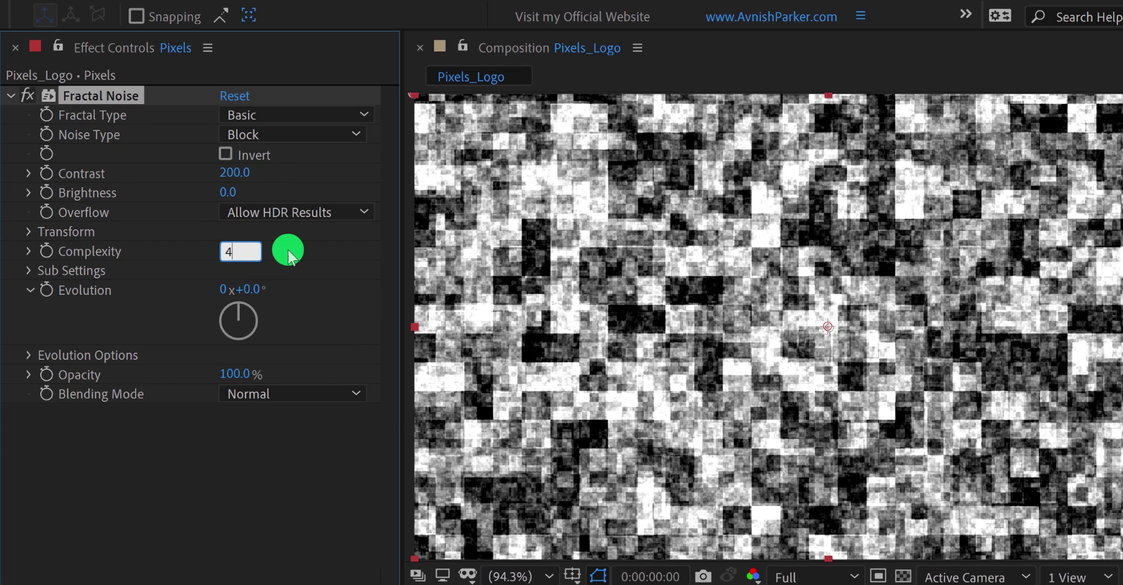
{"action": "key", "text": "Return"}
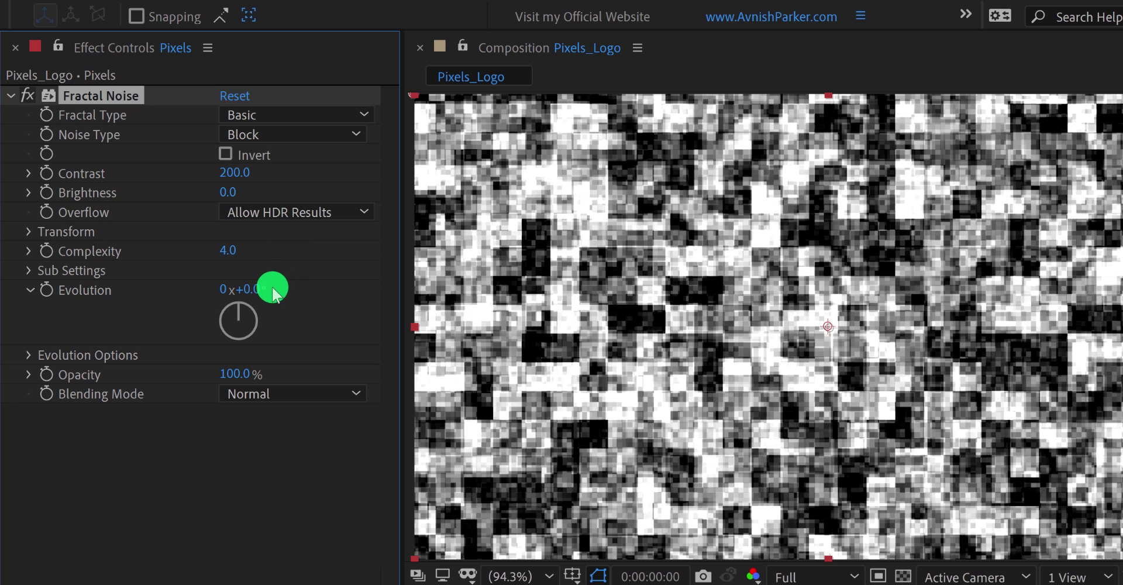
- Keyframe the Fractal Noise evolution from 0 at the composition's start to 2 revolutions at 5 seconds, and return to the first frame
{"action": "mouse_move", "coordinate": [259, 291]}
{"action": "left_mouse_down"}
{"action": "mouse_move", "coordinate": [275, 284]}
{"action": "mouse_move", "coordinate": [260, 287]}
{"action": "left_mouse_up"}
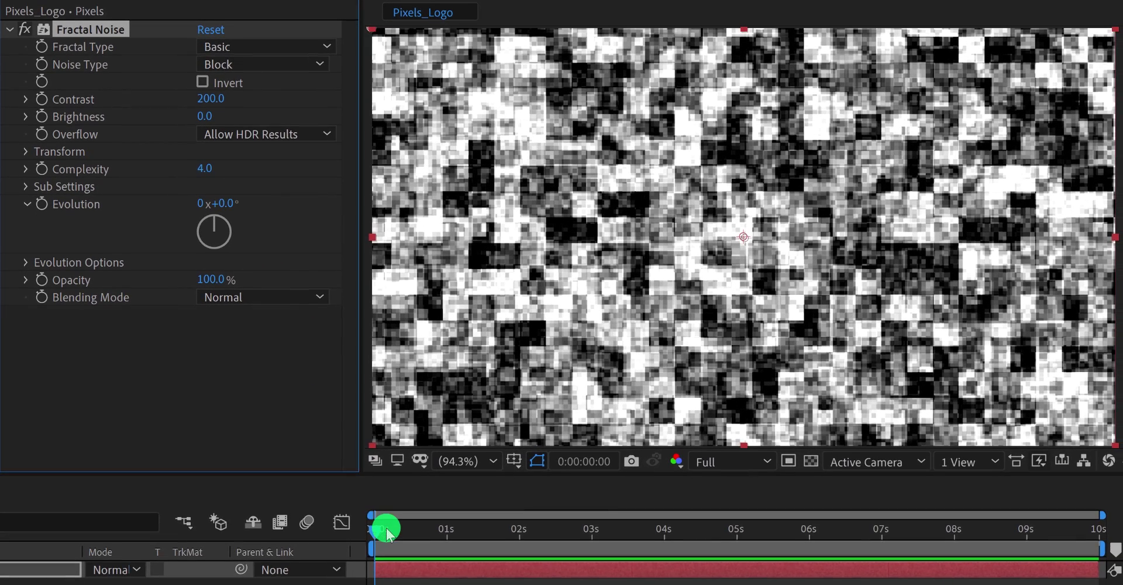
{"action": "left_click", "coordinate": [386, 530]}
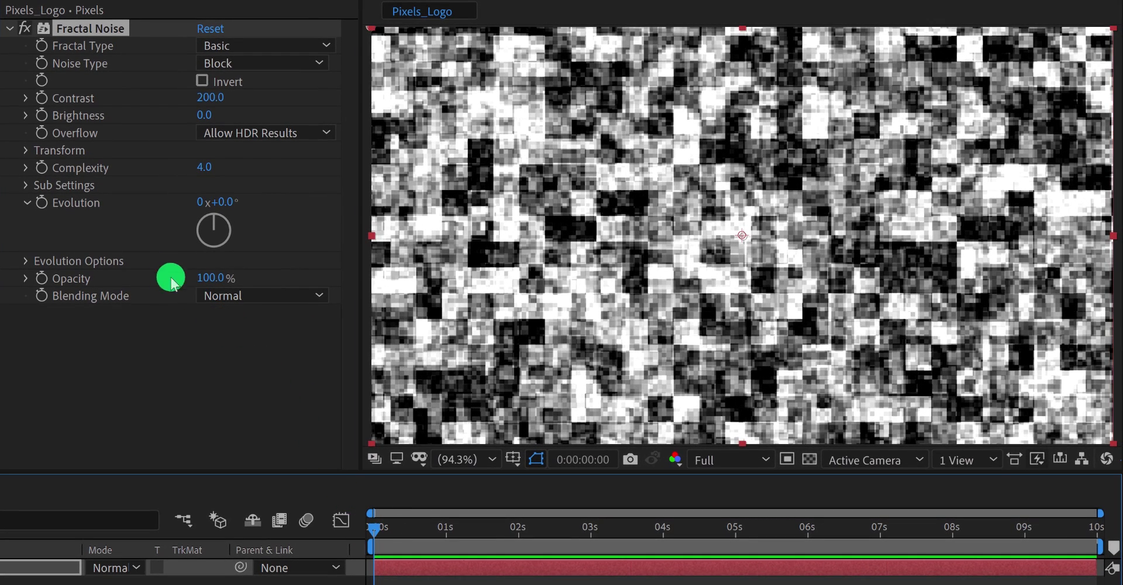
{"action": "left_click", "coordinate": [51, 210]}
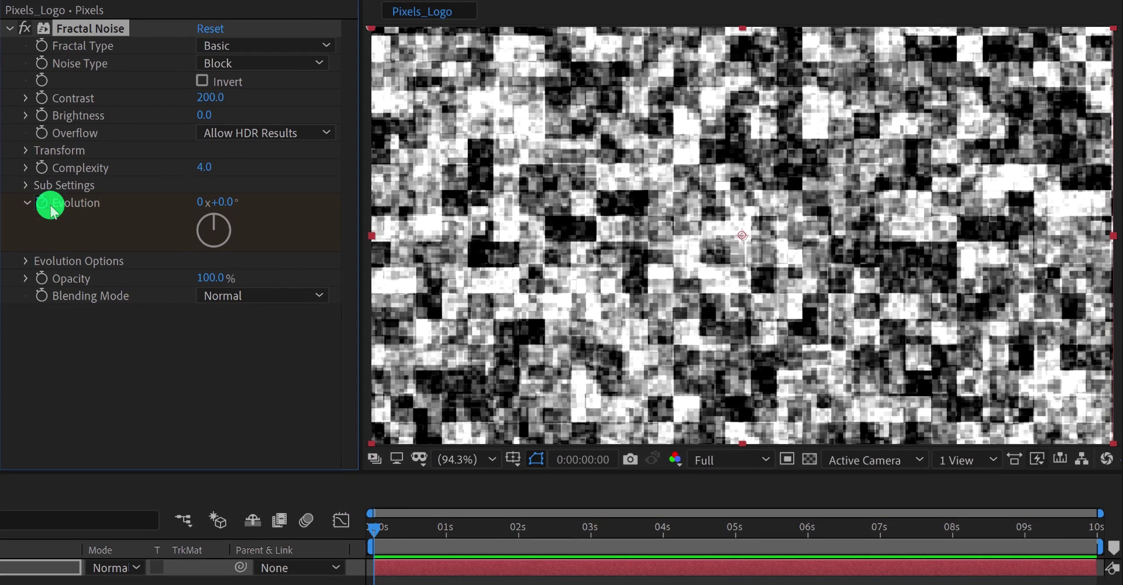
{"action": "left_click", "coordinate": [735, 531]}
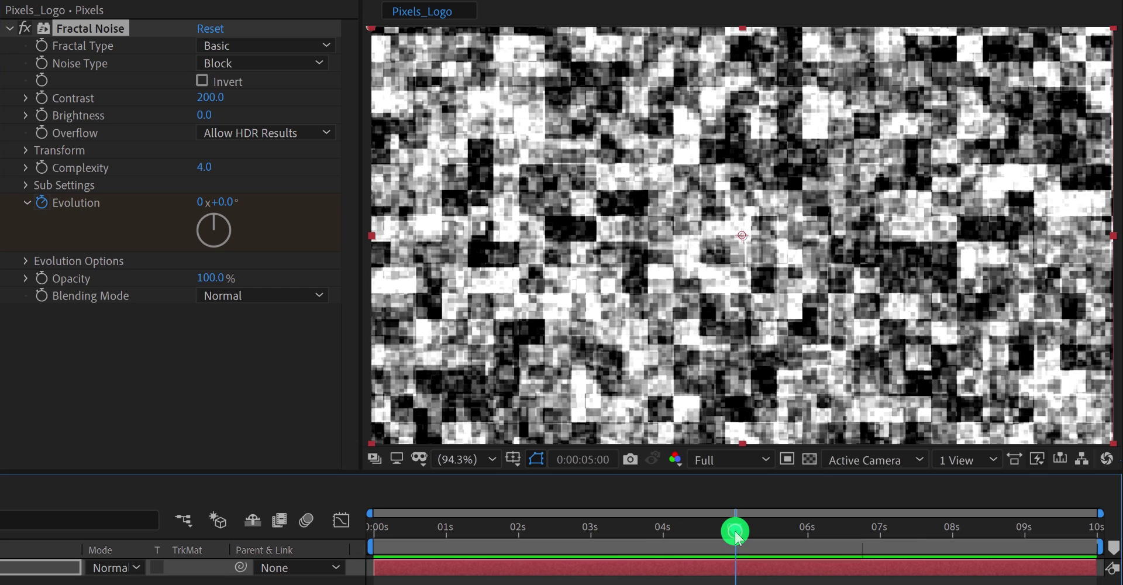
{"action": "left_click", "coordinate": [201, 204]}
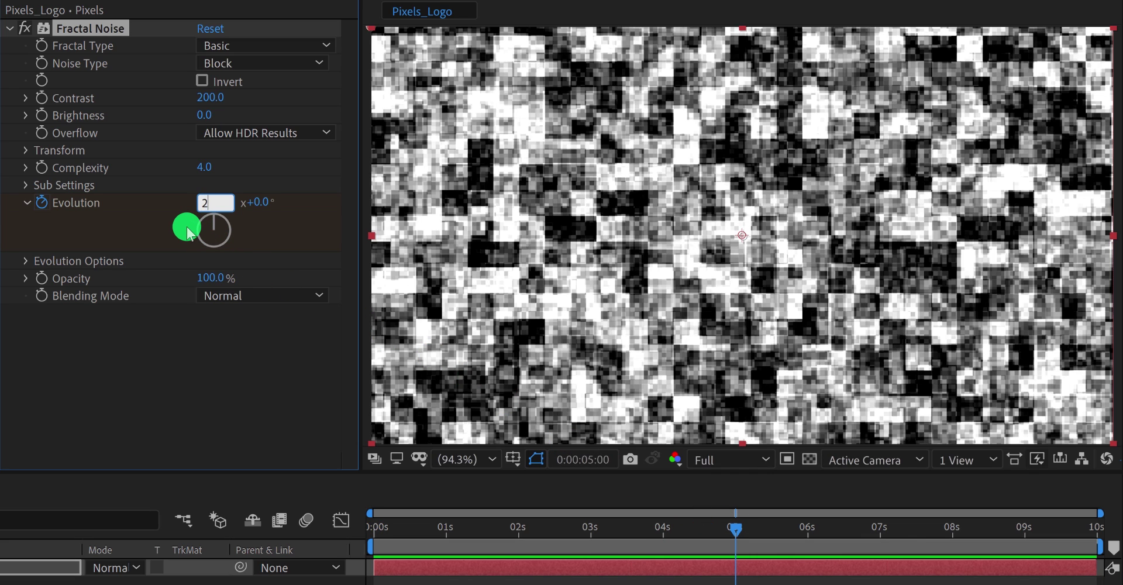
{"action": "type", "text": "2"}
{"action": "key", "text": "Return"}
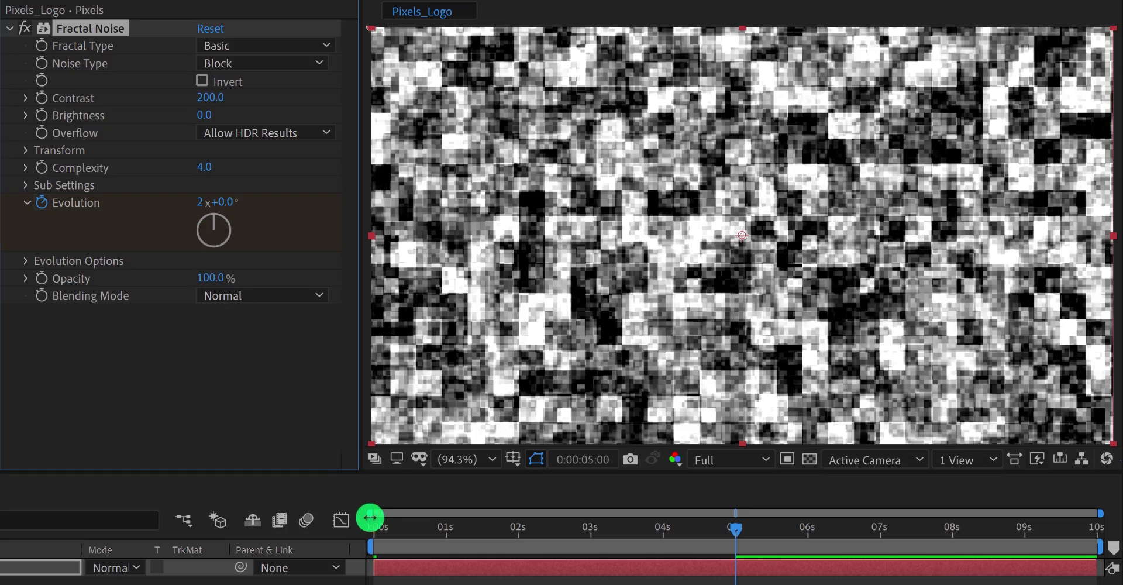
{"action": "mouse_move", "coordinate": [376, 533]}
{"action": "left_mouse_down"}
{"action": "mouse_move", "coordinate": [652, 545]}
{"action": "mouse_move", "coordinate": [363, 532]}
{"action": "left_mouse_up"}
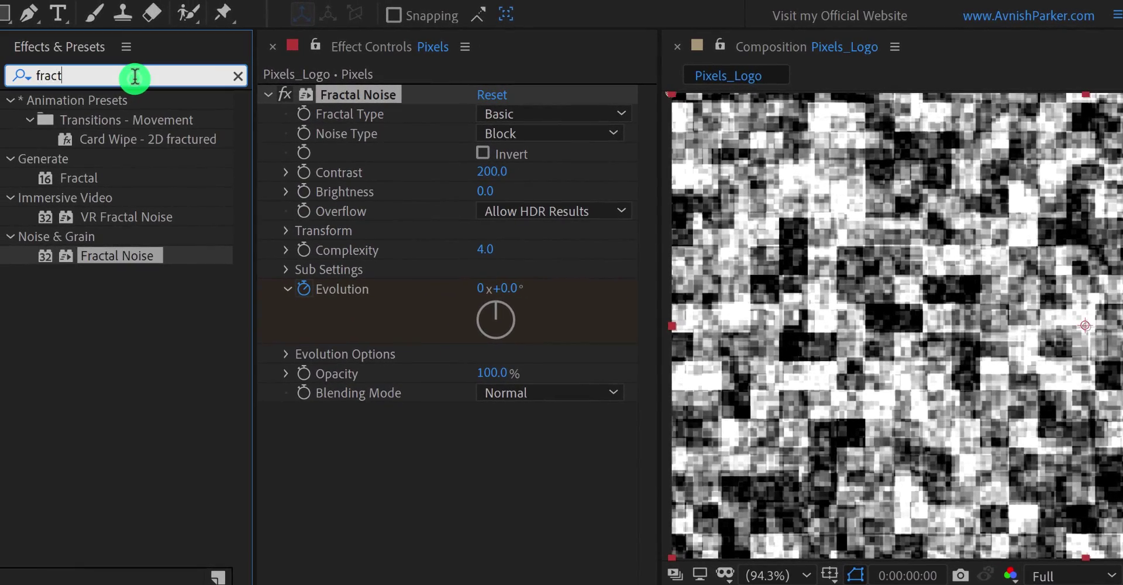
- Find the Stylize Mosaic effect and add it below Fractal Noise on the Pixels solid
{"action": "double_click", "coordinate": [135, 77]}
{"action": "type", "text": "mo"}
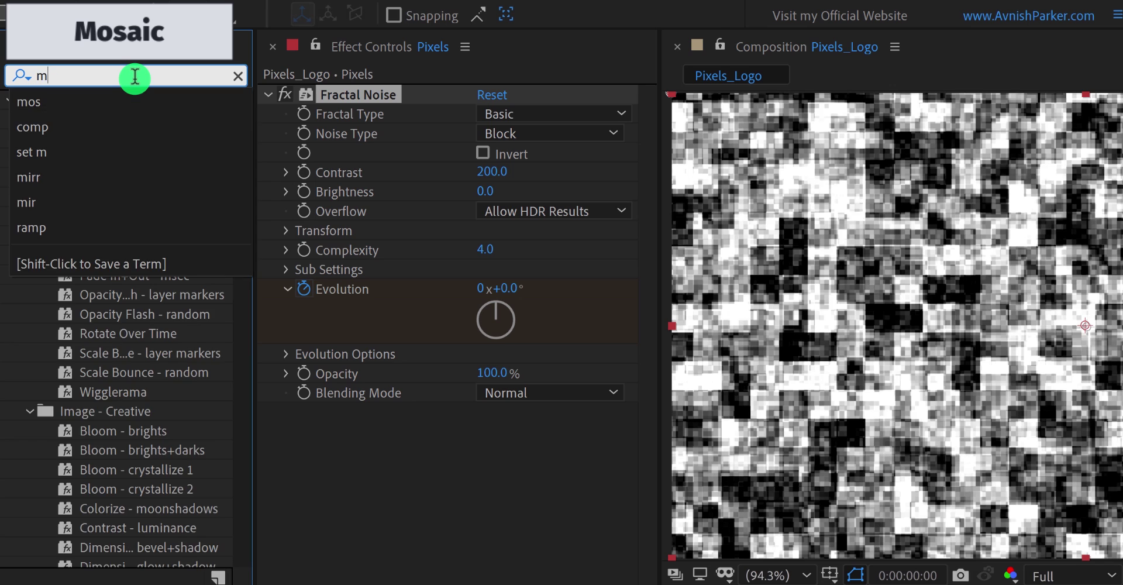
{"action": "type", "text": "s"}
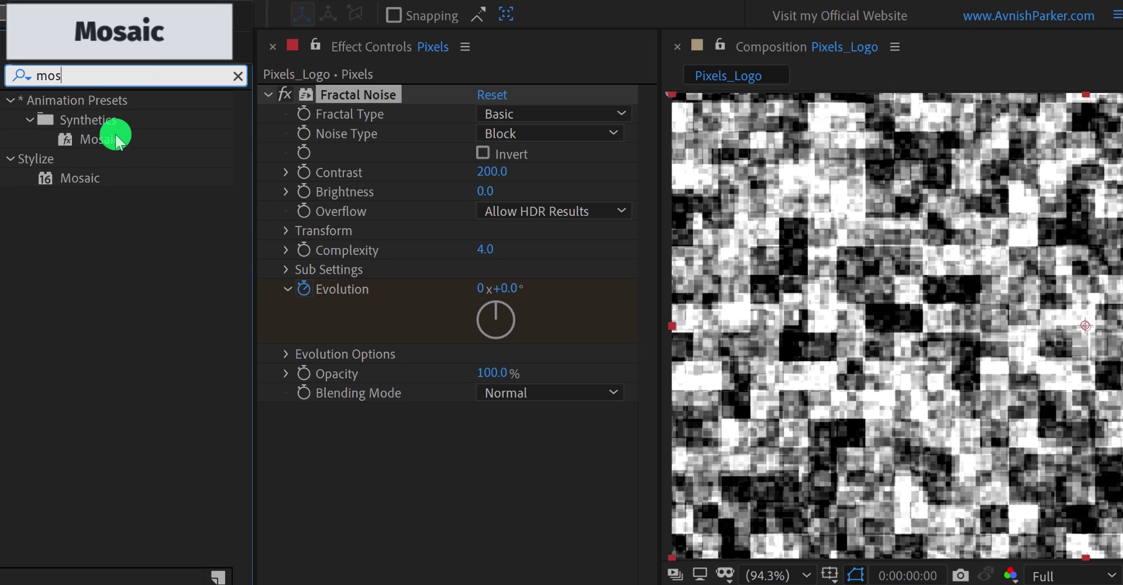
{"action": "left_click_drag", "start_coordinate": [82, 177], "coordinate": [410, 432]}
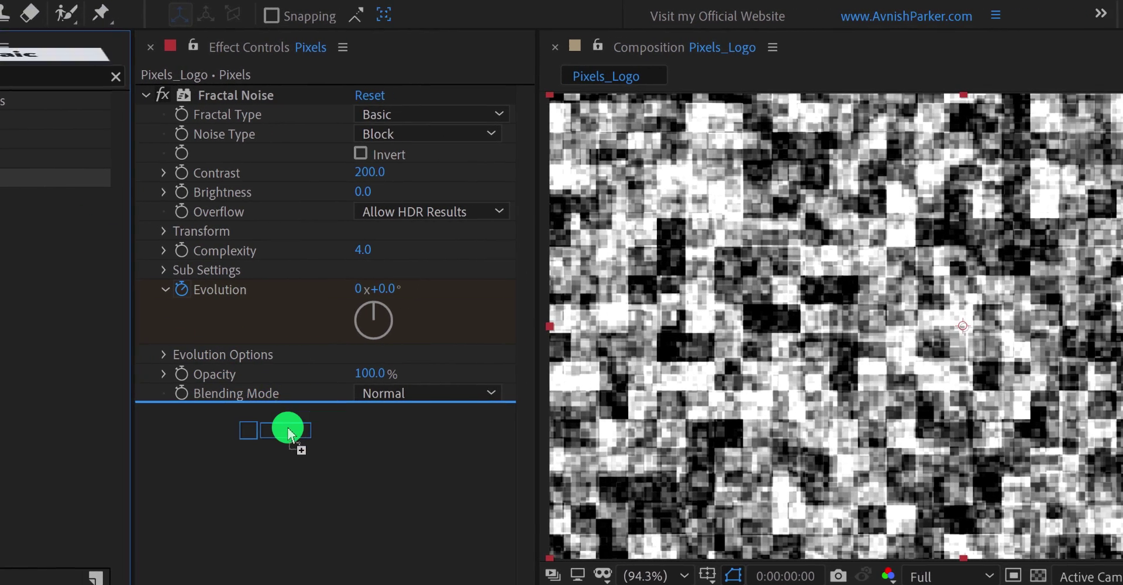
{"action": "left_click_drag", "start_coordinate": [287, 433], "coordinate": [288, 433]}
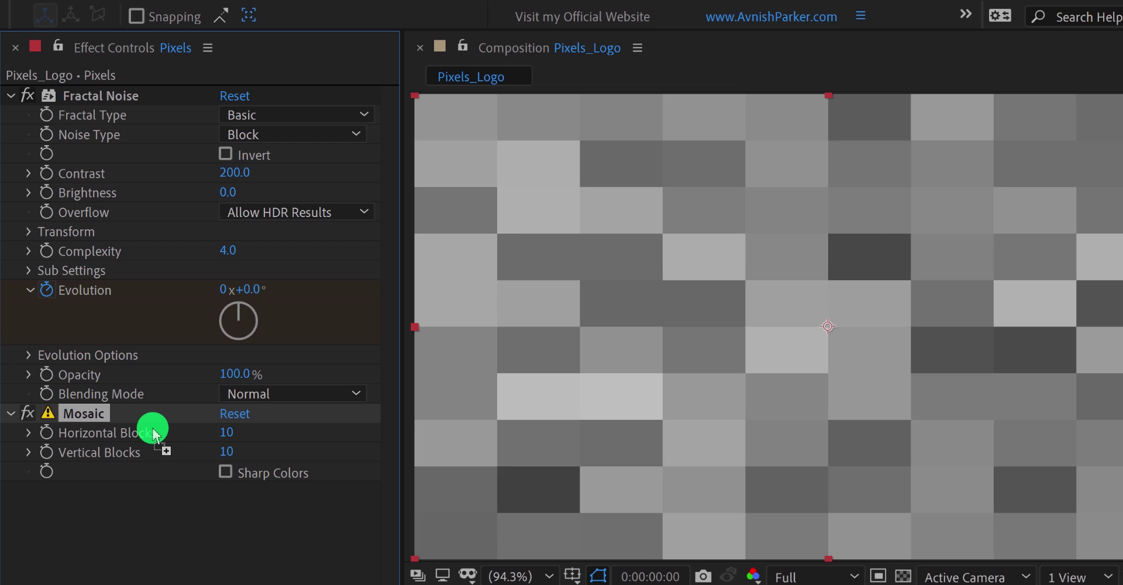
- Set the Mosaic effect to 150 horizontal blocks and 120 vertical blocks
{"action": "left_click", "coordinate": [227, 433]}
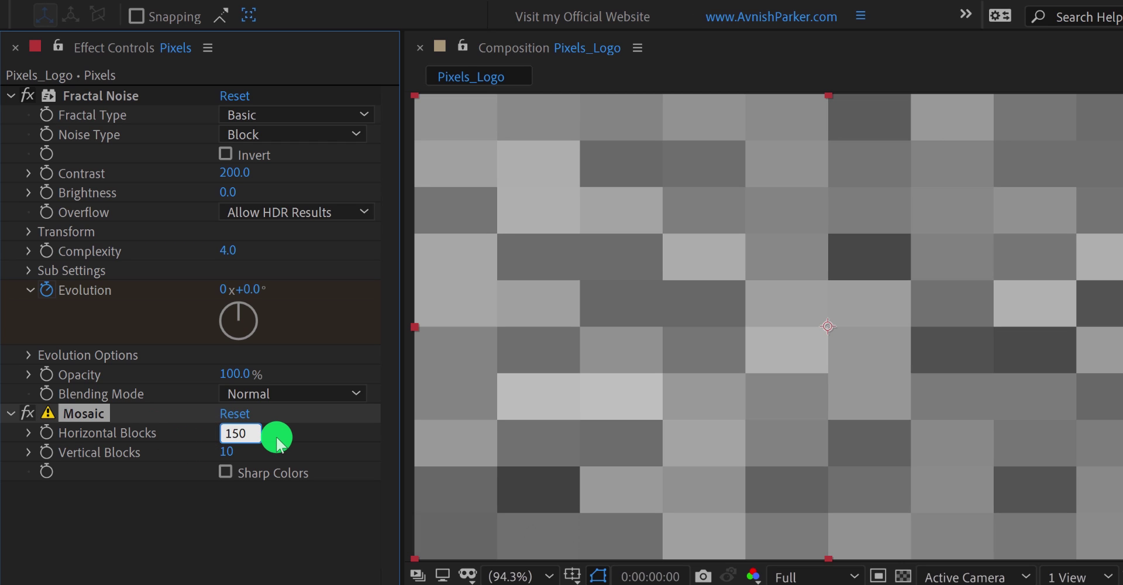
{"action": "key", "text": "Tab"}
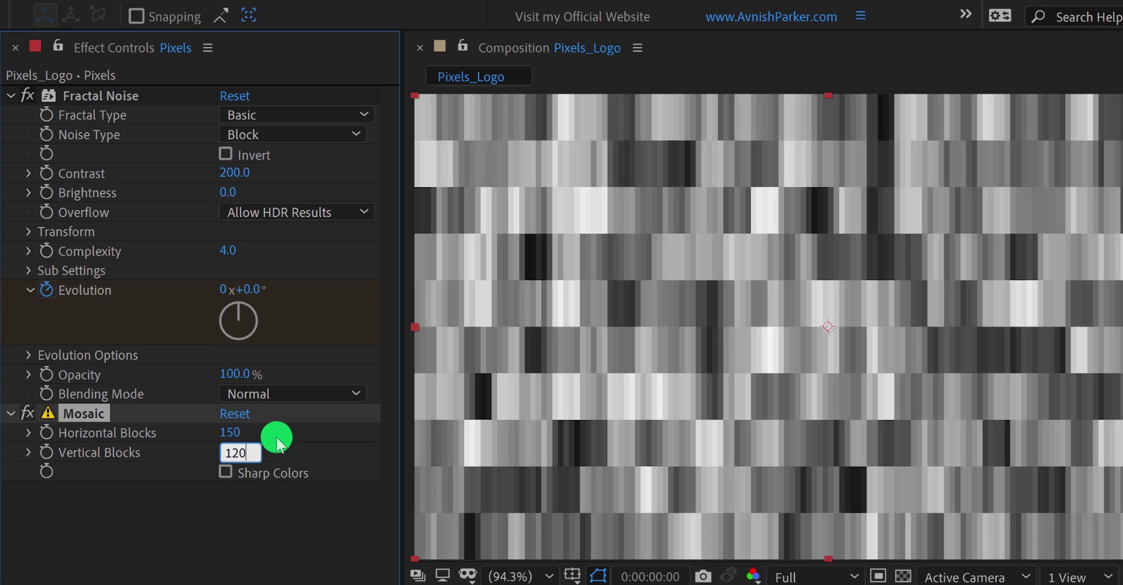
{"action": "key", "text": "Return"}
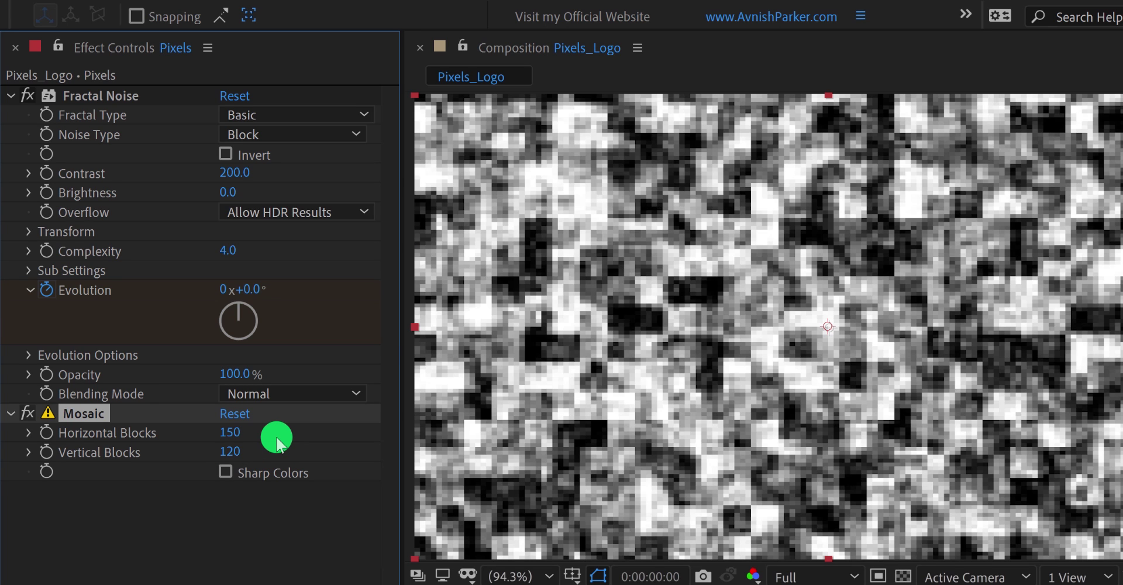
- Check the block shape up close and set the Mosaic effect's vertical blocks to 90
{"action": "key", "text": "period"}
{"action": "key", "text": "period"}
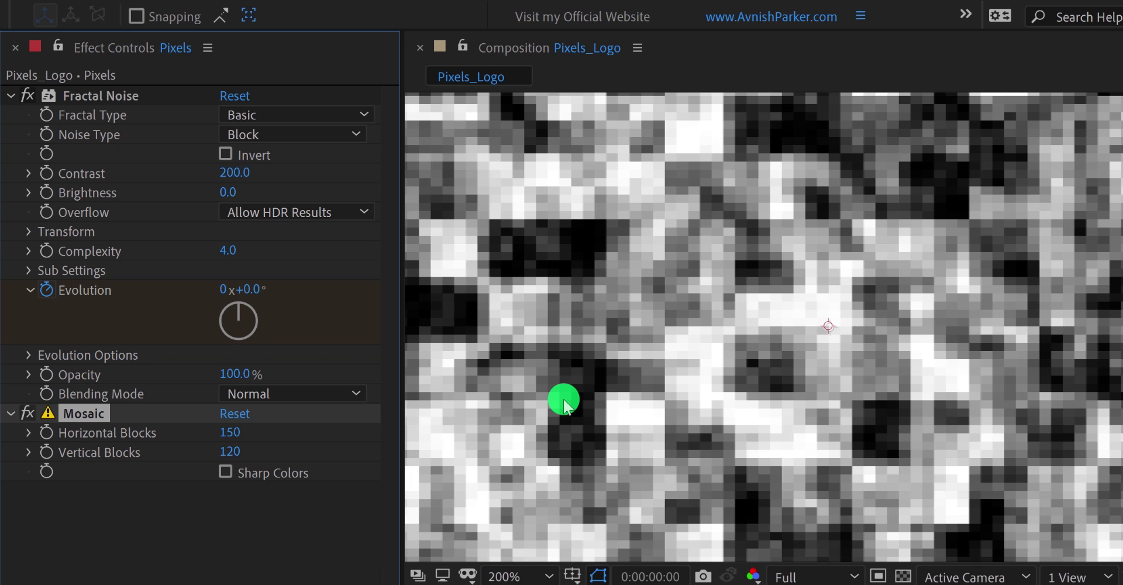
{"action": "left_click", "coordinate": [226, 455]}
{"action": "left_click_drag", "start_coordinate": [225, 455], "coordinate": [255, 454]}
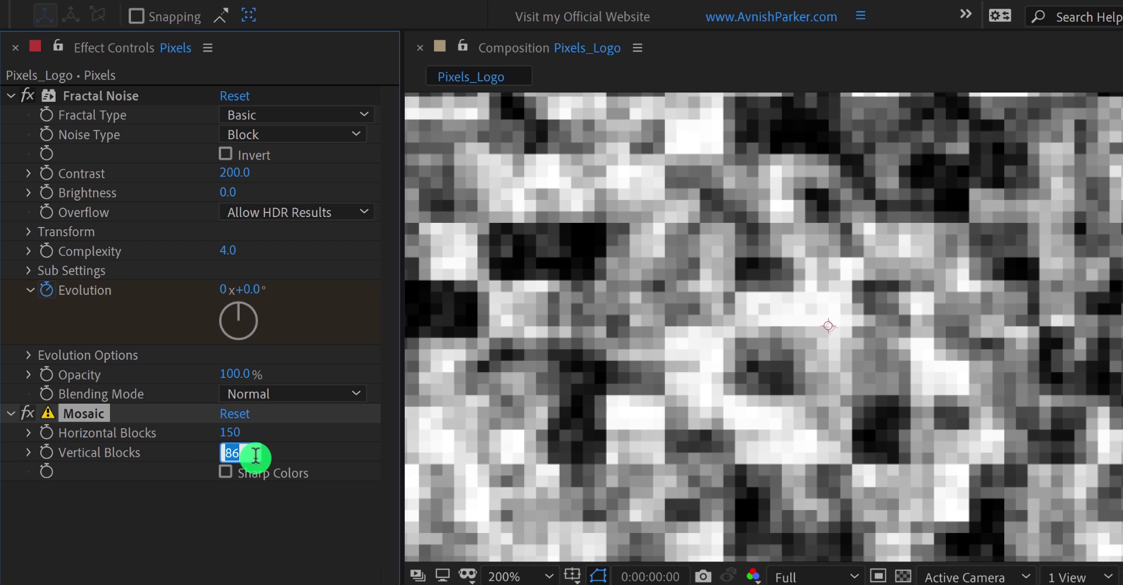
{"action": "type", "text": "90"}
{"action": "key", "text": "Return"}
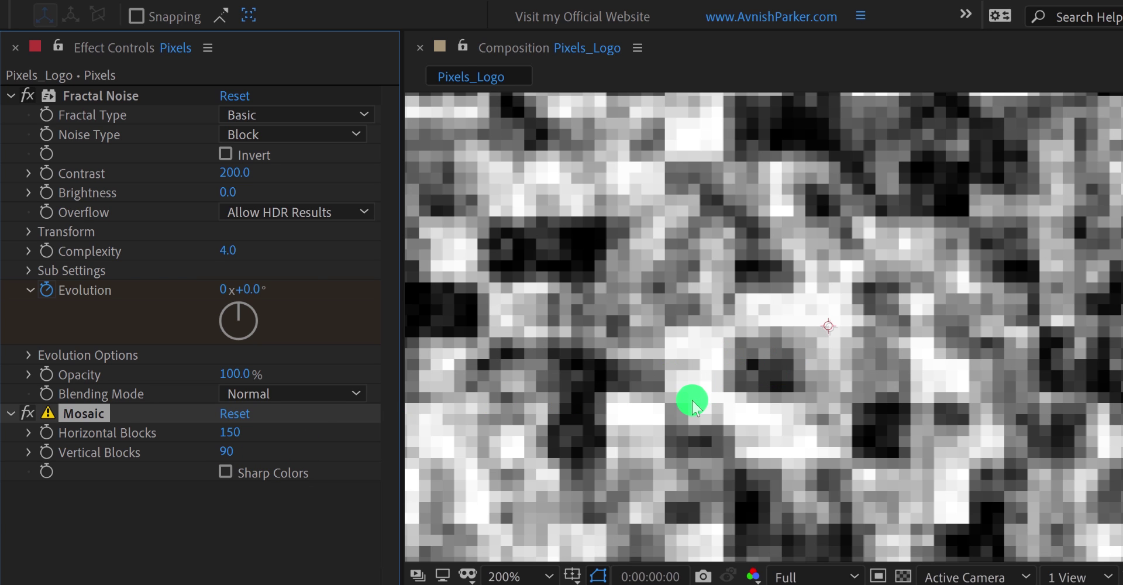
{"action": "scroll", "coordinate": [693, 400], "scroll_direction": "up", "scroll_amount": 2}
{"action": "scroll", "coordinate": [693, 400], "scroll_direction": "down", "scroll_amount": 4}
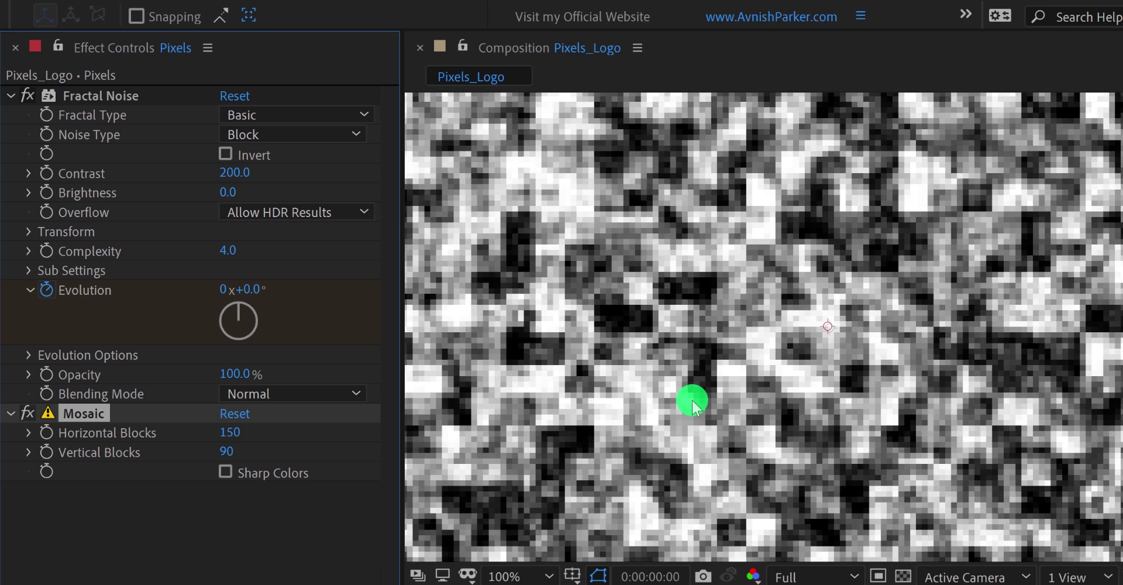
{"action": "left_click", "coordinate": [527, 576]}
{"action": "left_click", "coordinate": [527, 196]}
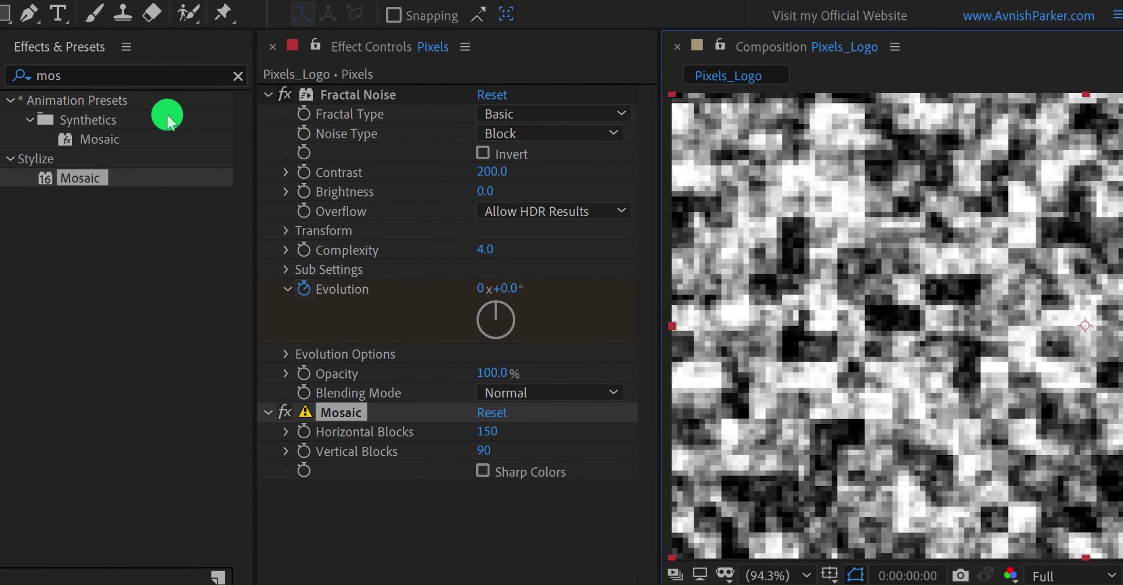
- Add the Stylize Find Edges effect below Mosaic on the Pixels solid, inverted and blended 36% with the original
{"action": "left_click", "coordinate": [114, 76]}
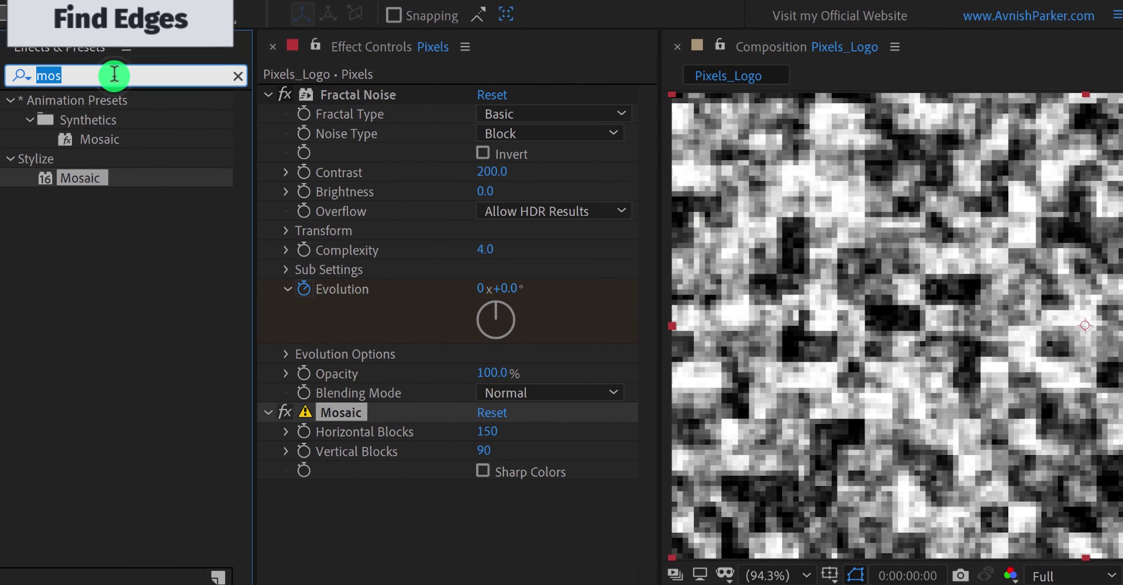
{"action": "type", "text": "edg"}
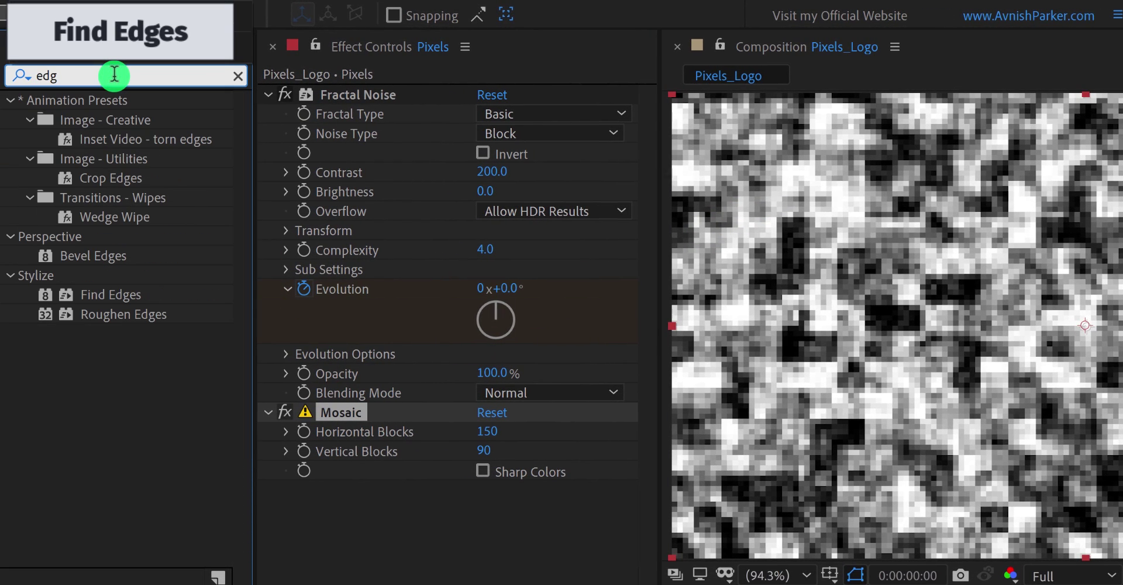
{"action": "left_click_drag", "start_coordinate": [118, 294], "coordinate": [389, 481]}
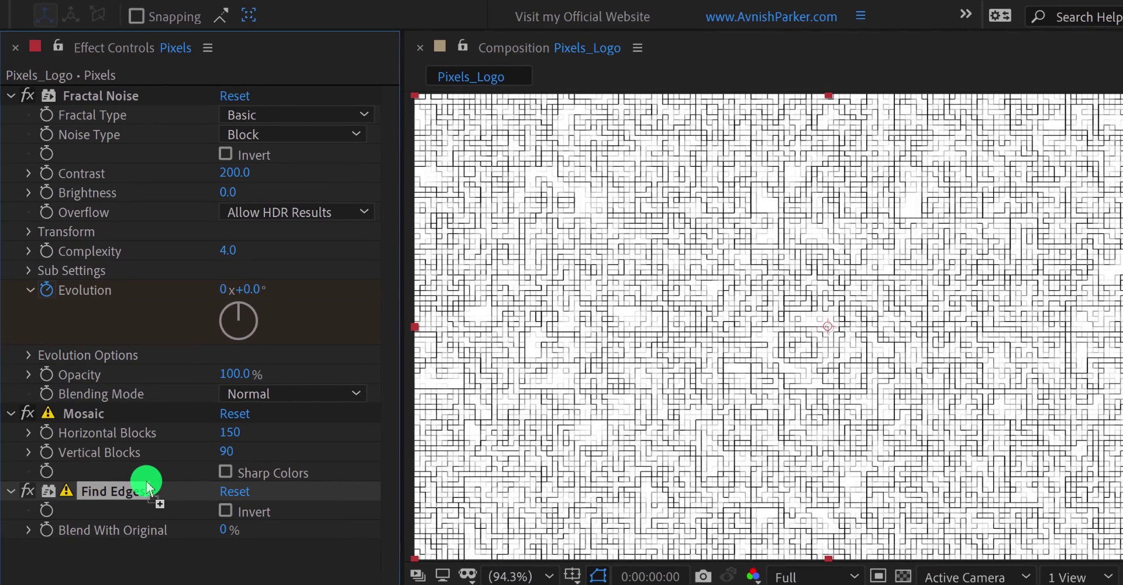
{"action": "left_click", "coordinate": [225, 512]}
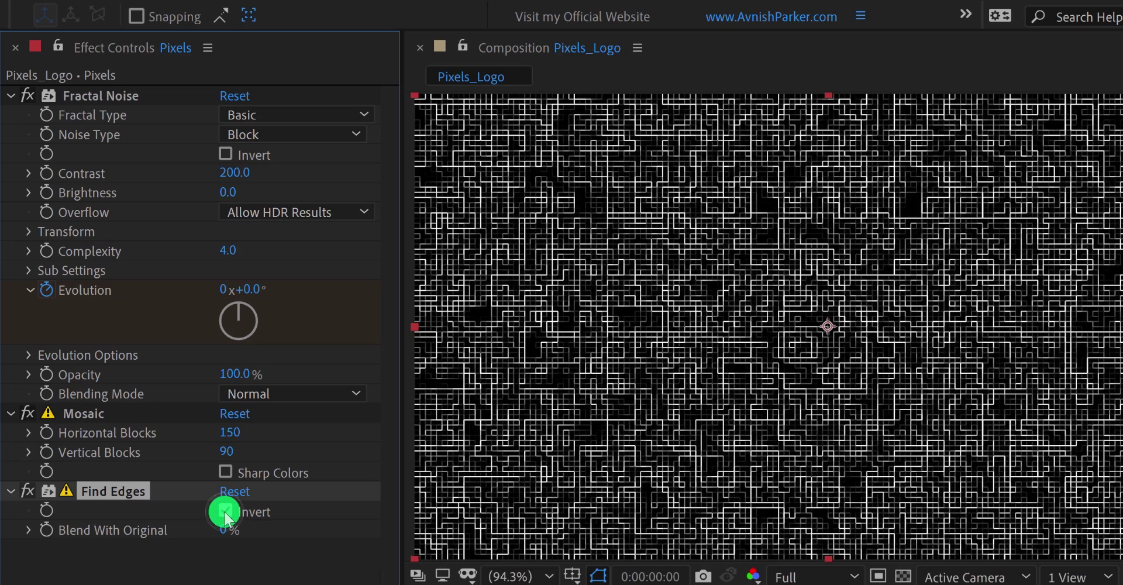
{"action": "left_click_drag", "start_coordinate": [225, 529], "coordinate": [183, 526]}
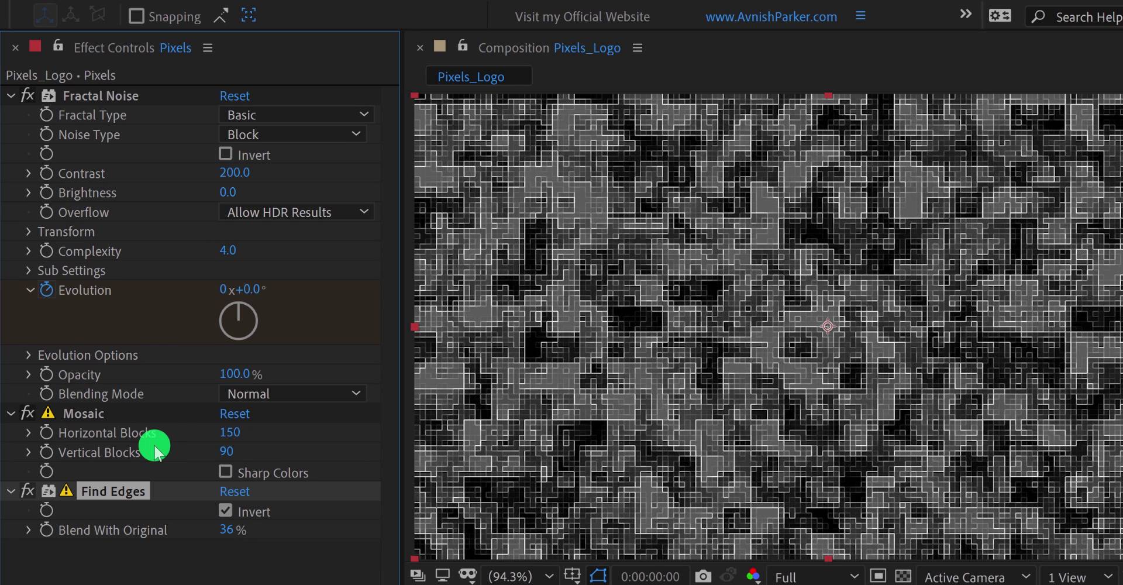
- Set the Mosaic effect to 180 horizontal blocks and 110 vertical blocks
{"action": "left_click", "coordinate": [230, 445]}
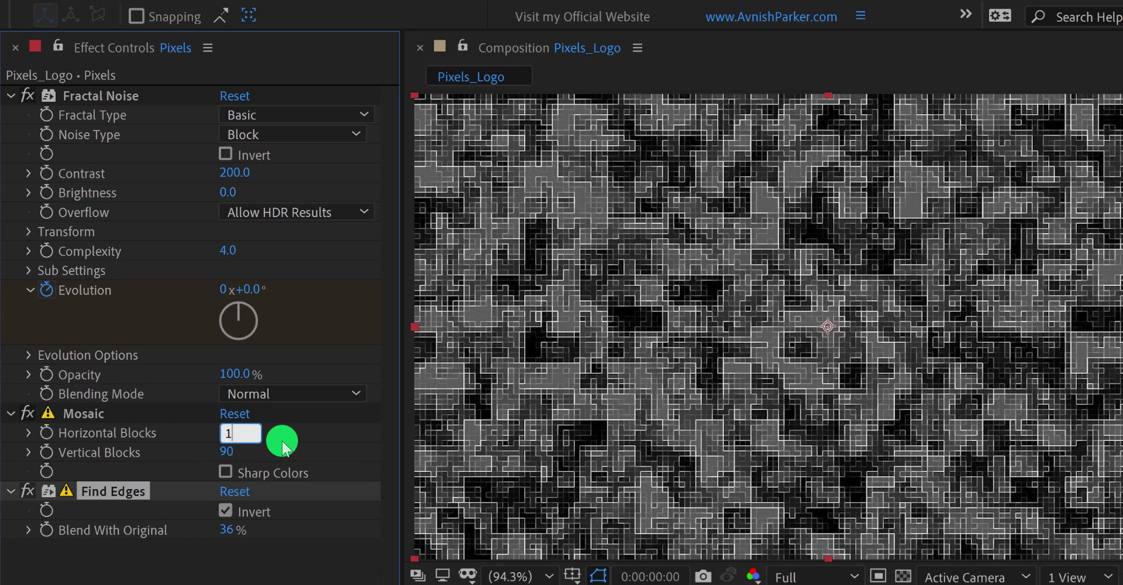
{"action": "type", "text": "180"}
{"action": "key", "text": "Tab"}
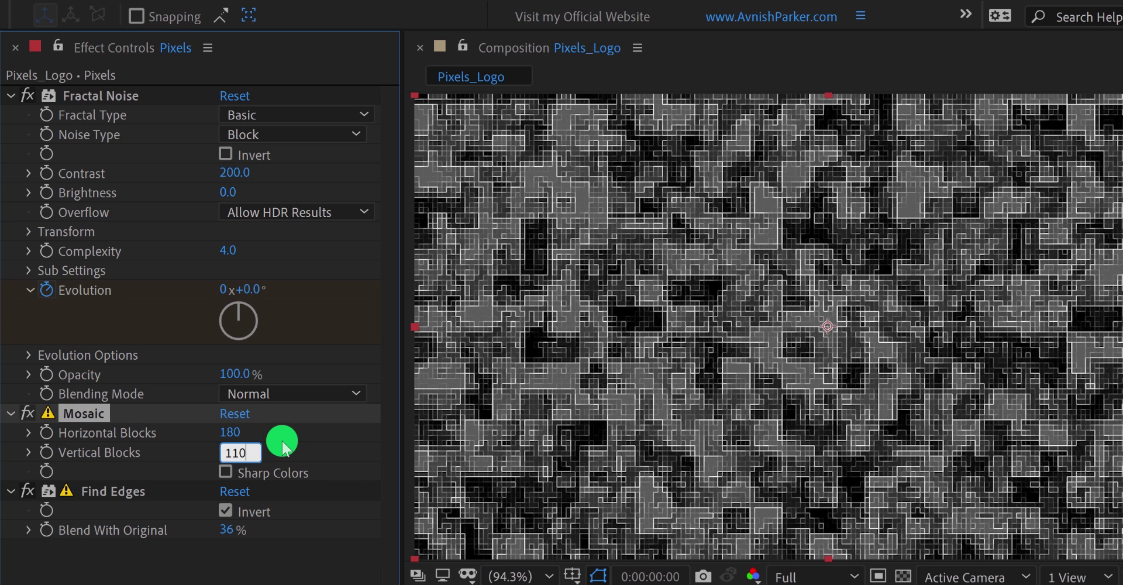
{"action": "type", "text": "110"}
{"action": "key", "text": "Return"}
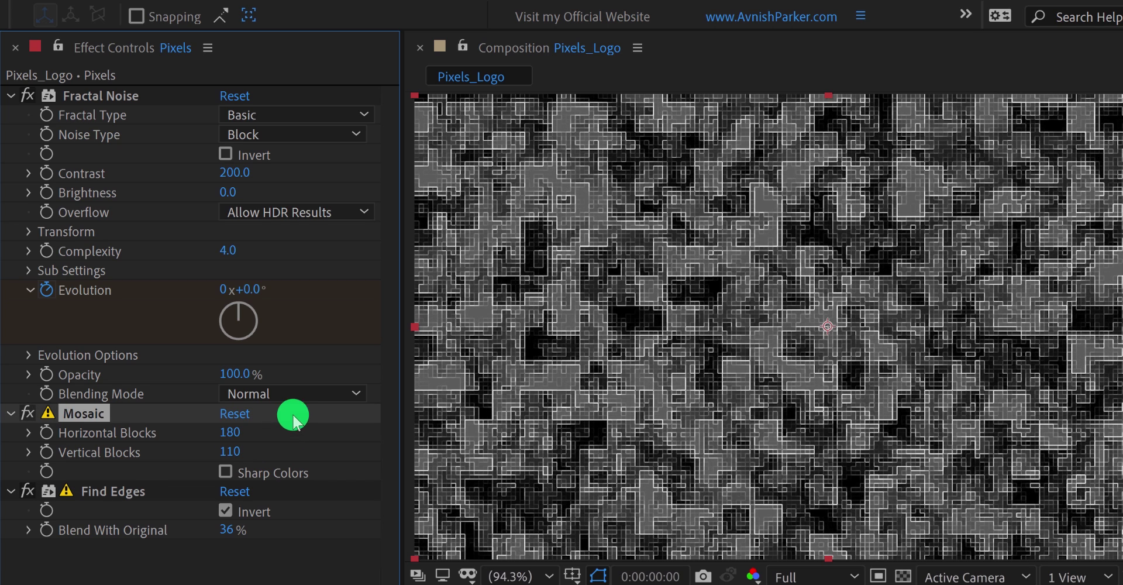
- Set the Fractal Noise transform to a scale of 50 and a rotation of 45°, and preview it from the start
{"action": "left_click", "coordinate": [29, 232]}
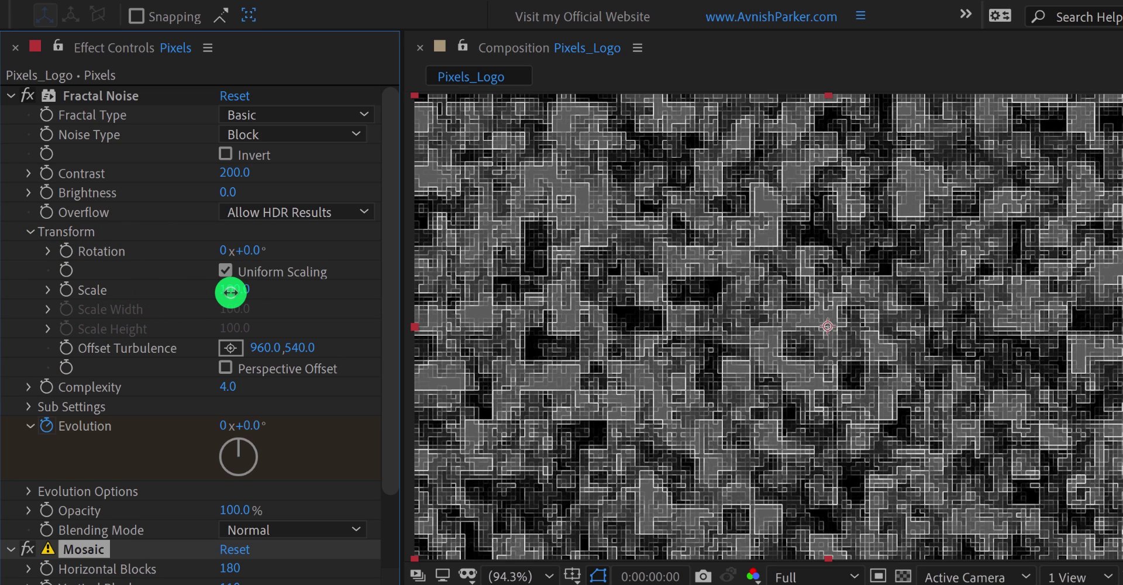
{"action": "left_click", "coordinate": [231, 290]}
{"action": "left_click", "coordinate": [159, 310]}
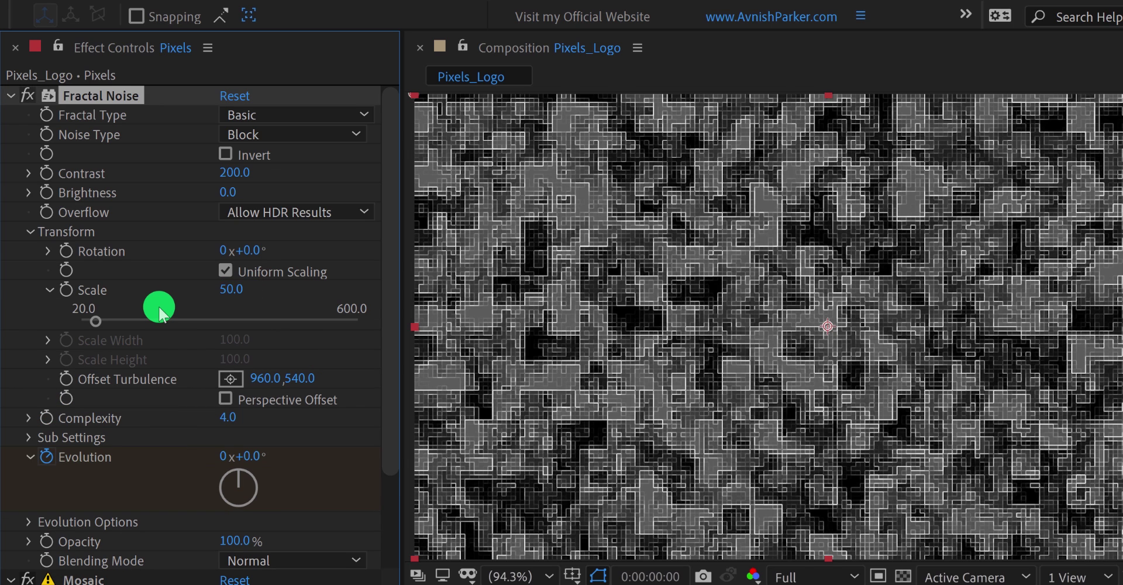
{"action": "left_click", "coordinate": [249, 250]}
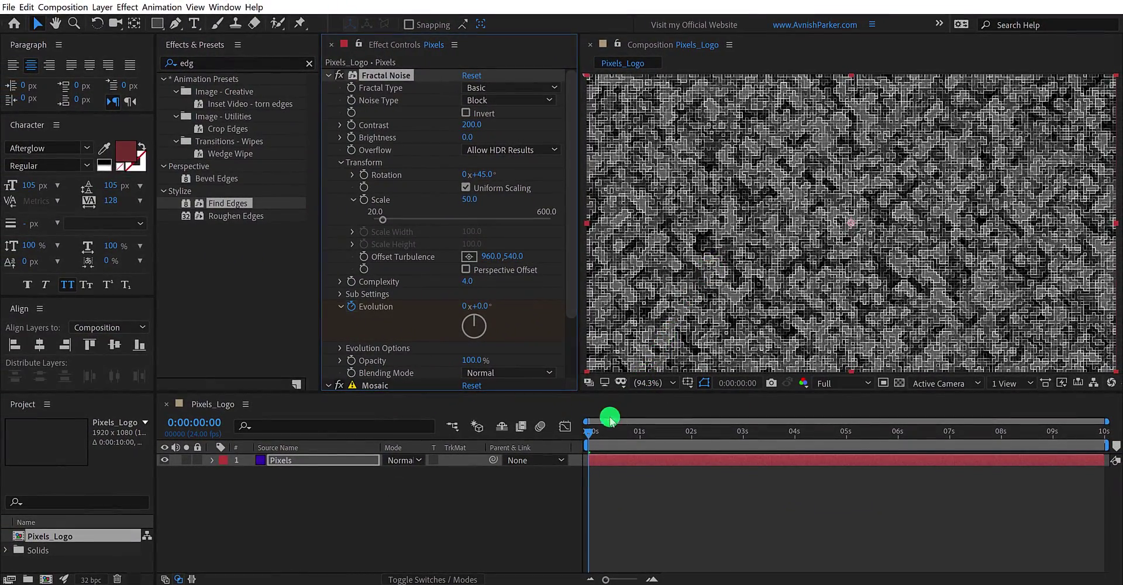
{"action": "left_click_drag", "start_coordinate": [595, 432], "coordinate": [578, 443]}
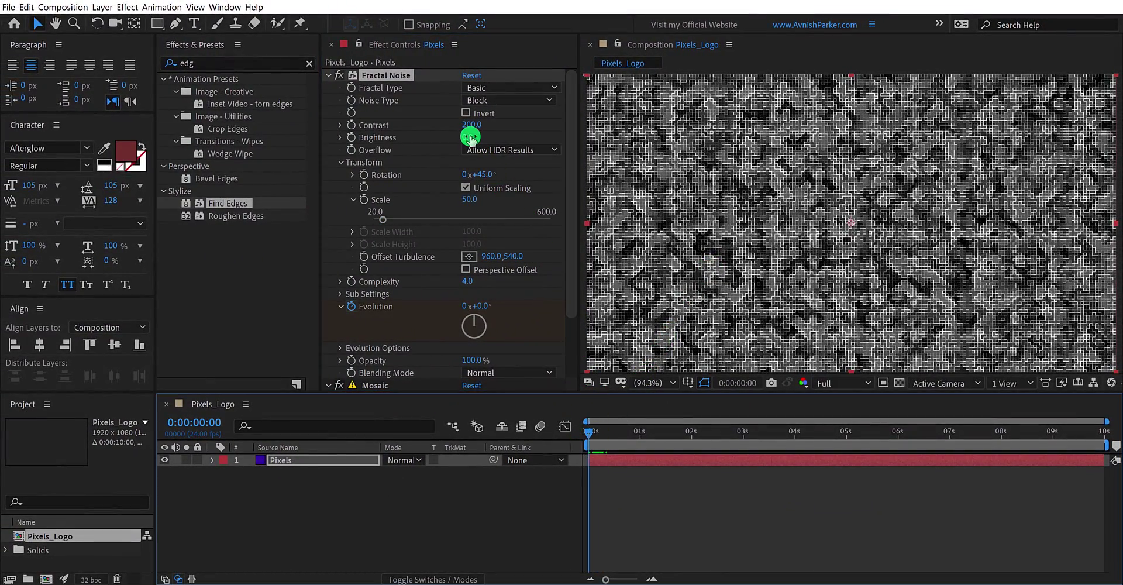
- Keyframe the Fractal Noise brightness at -167 on both the first frame and at 5 seconds
{"action": "left_click_drag", "start_coordinate": [471, 138], "coordinate": [418, 186]}
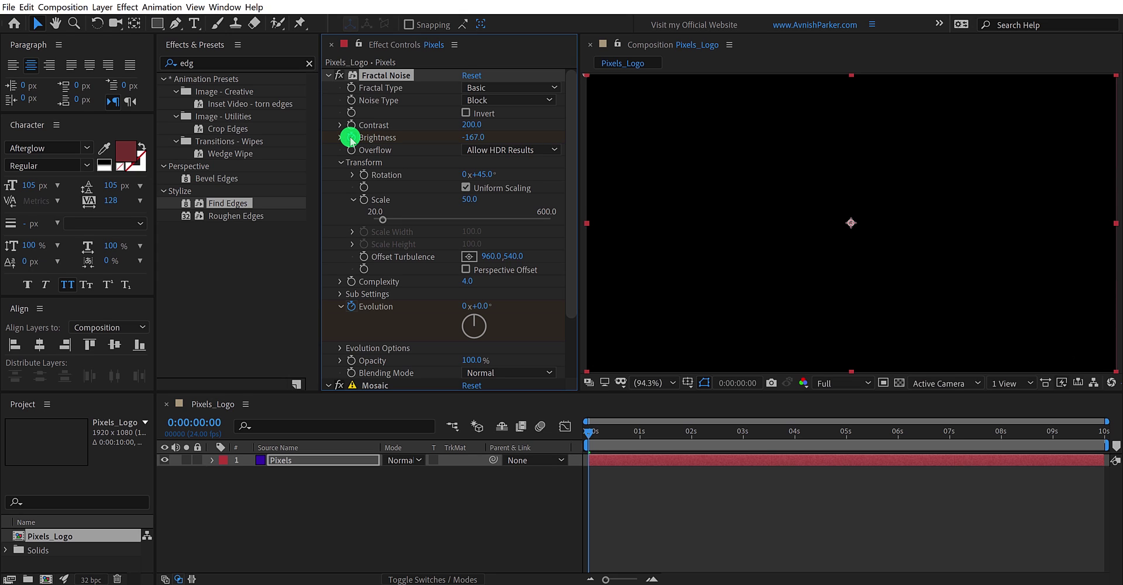
{"action": "left_click", "coordinate": [846, 434]}
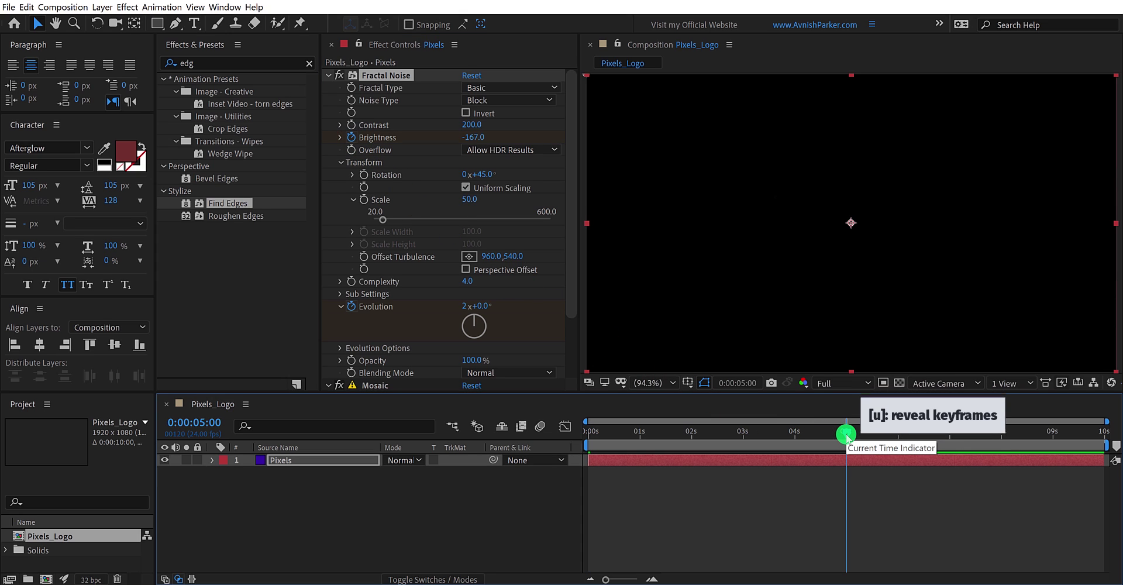
{"action": "key", "text": "u"}
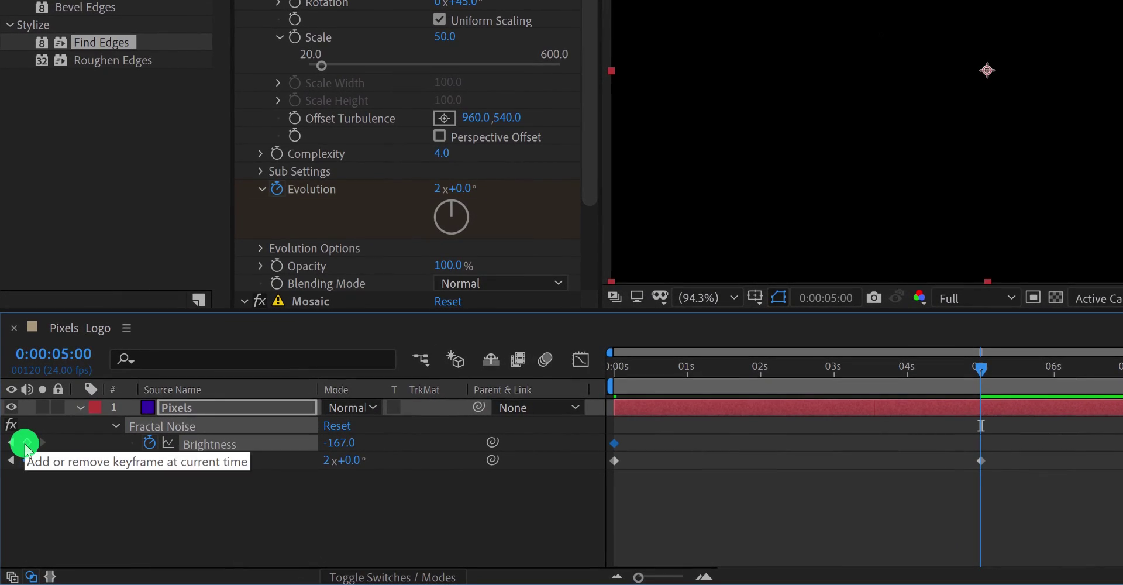
{"action": "left_click", "coordinate": [26, 442]}
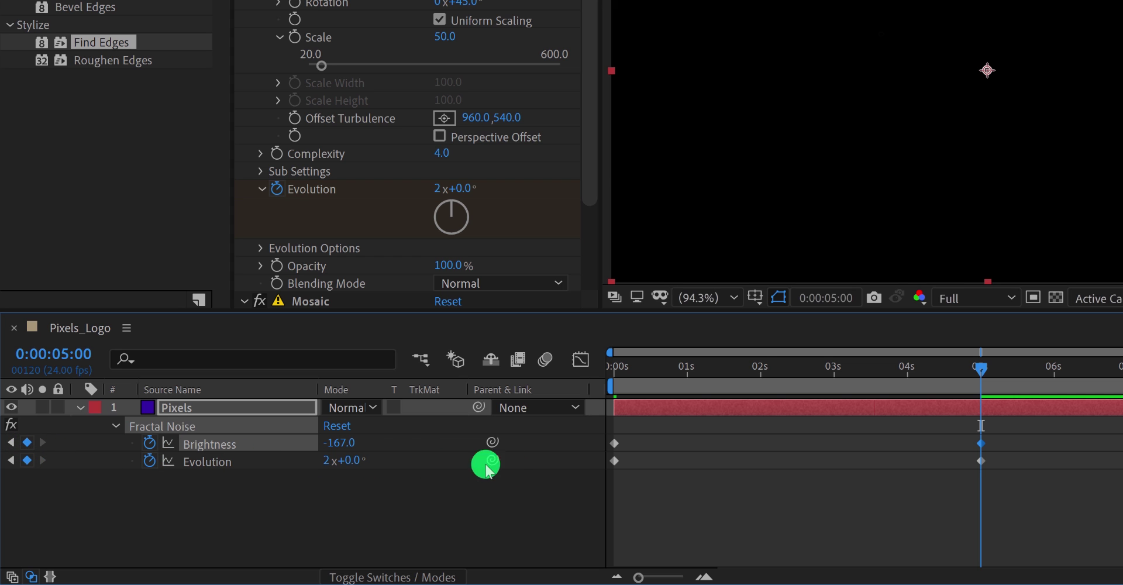
- Add a Fractal Noise brightness keyframe of 4 at 0:00:02:11 and play back the pixel animation
{"action": "left_click_drag", "start_coordinate": [783, 375], "coordinate": [794, 382]}
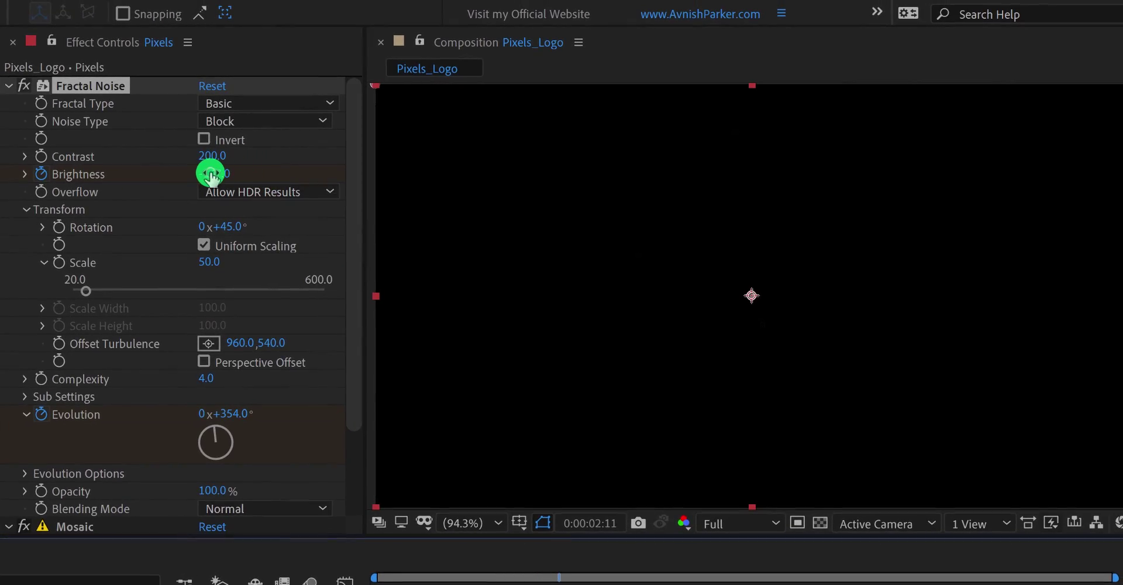
{"action": "left_click_drag", "start_coordinate": [210, 174], "coordinate": [398, 183]}
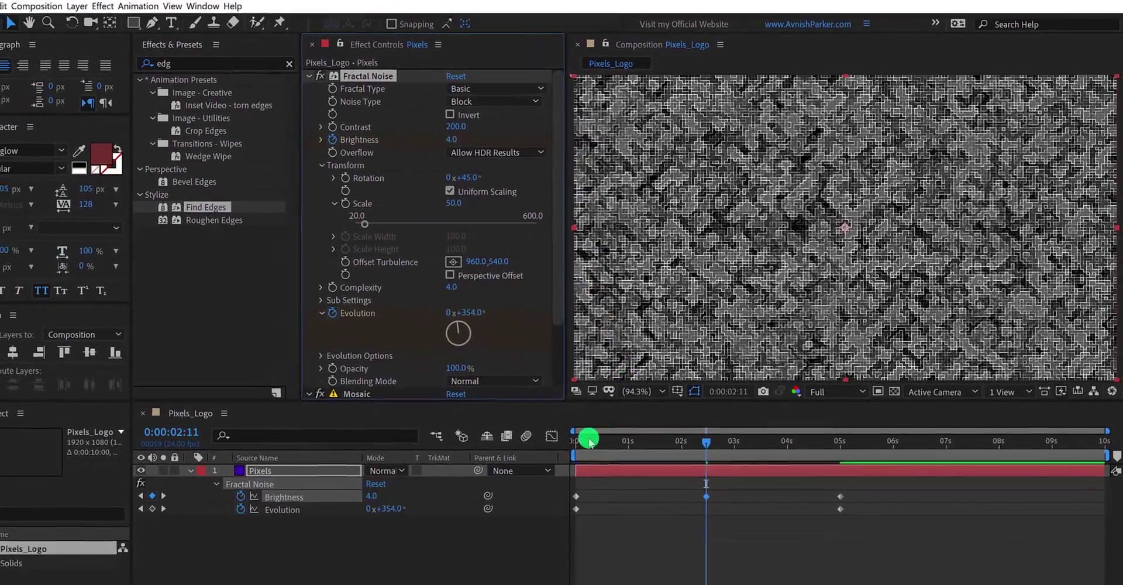
{"action": "left_click", "coordinate": [419, 564]}
{"action": "left_click_drag", "start_coordinate": [587, 440], "coordinate": [814, 457]}
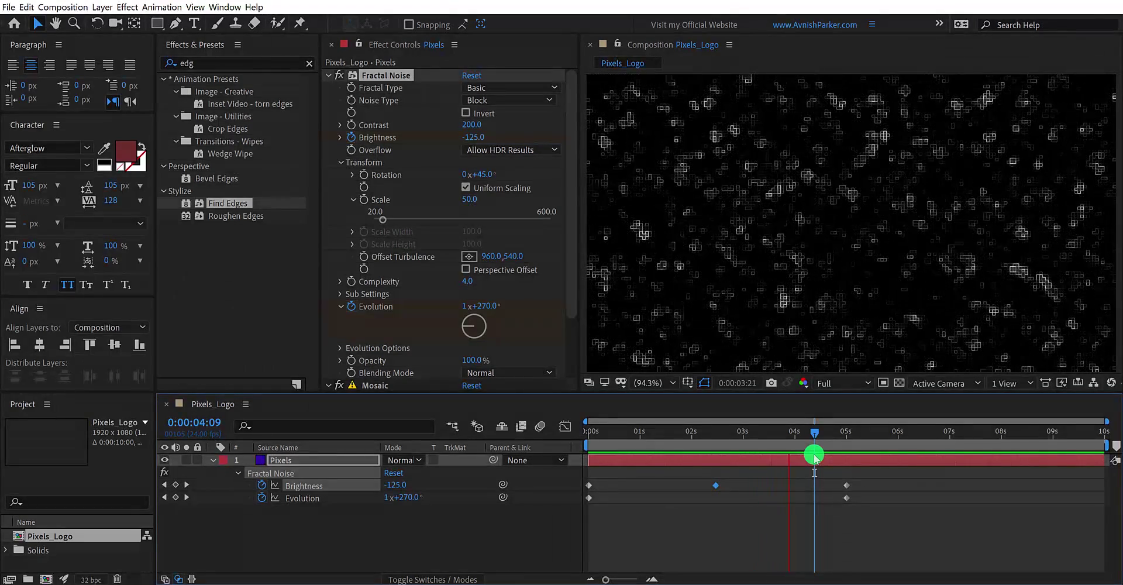
{"action": "key", "text": "space"}
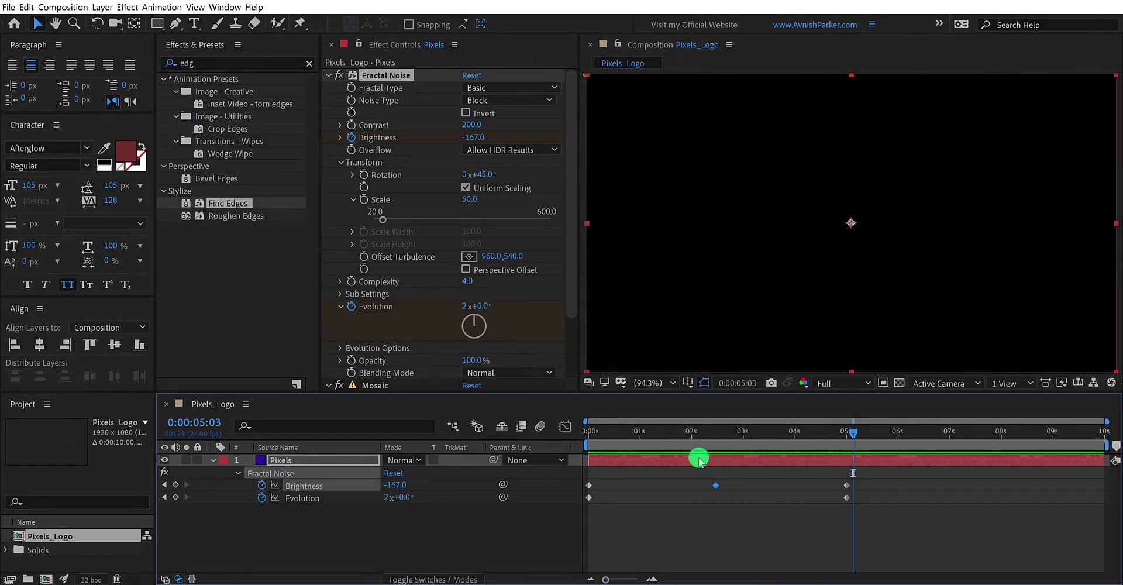
- Pre-compose the Pixels solid into a new composition named Pixels, moving all attributes into it
{"action": "left_click", "coordinate": [214, 460]}
{"action": "right_click", "coordinate": [293, 463]}
{"action": "left_click", "coordinate": [391, 411]}
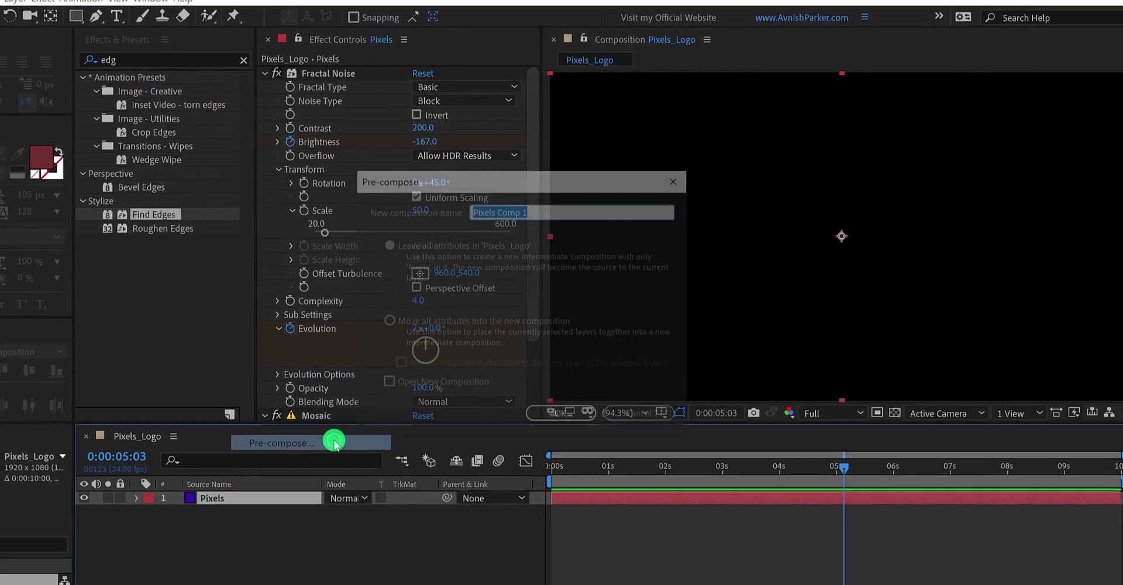
{"action": "key", "text": "End"}
{"action": "key", "text": "BackSpace"}
{"action": "key", "text": "BackSpace"}
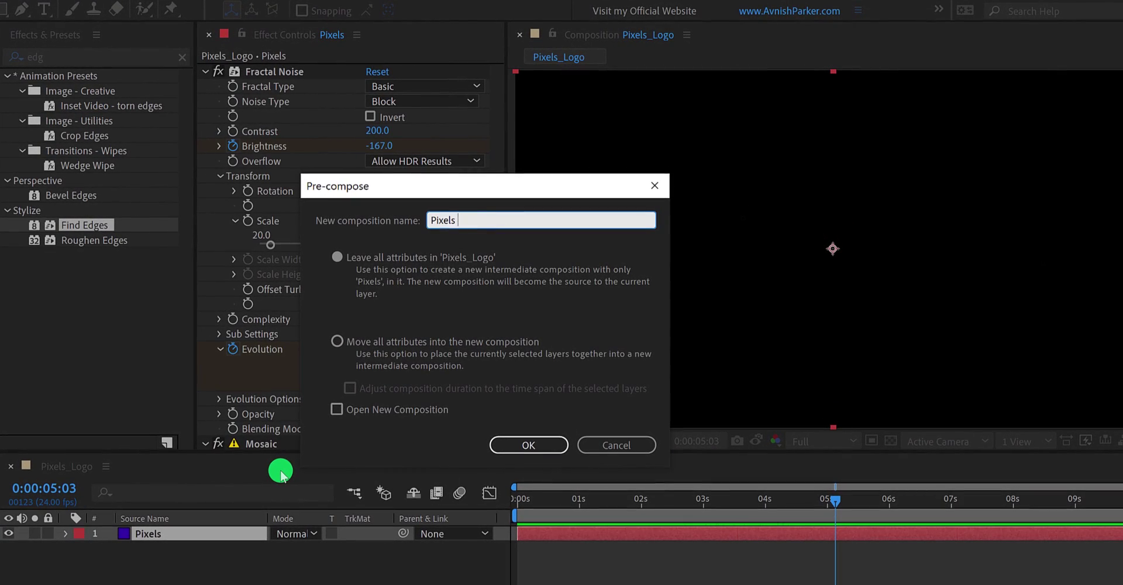
{"action": "left_click", "coordinate": [374, 342]}
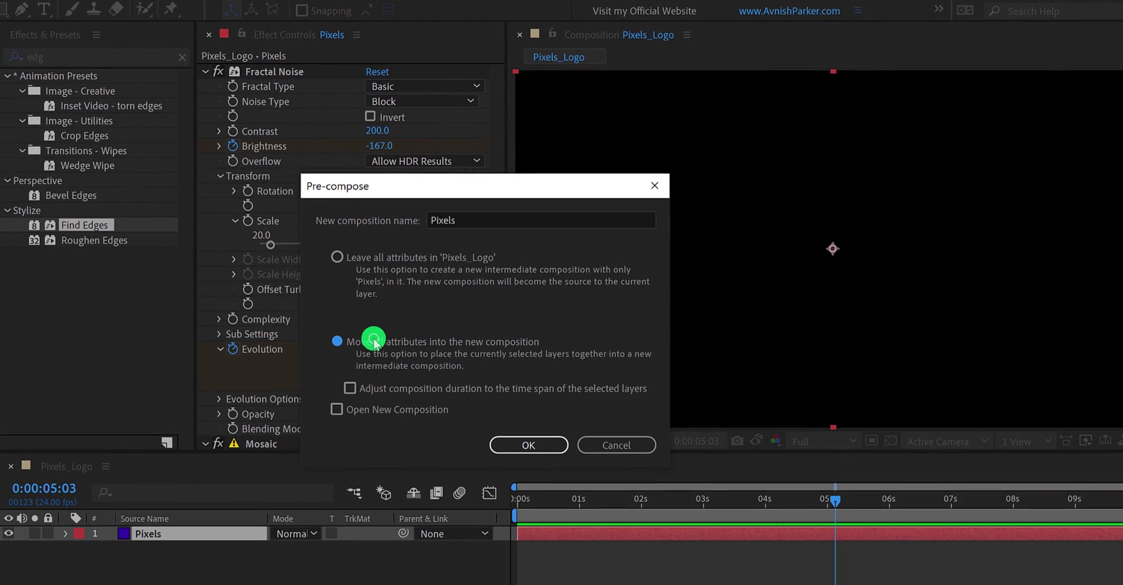
{"action": "left_click", "coordinate": [501, 447]}
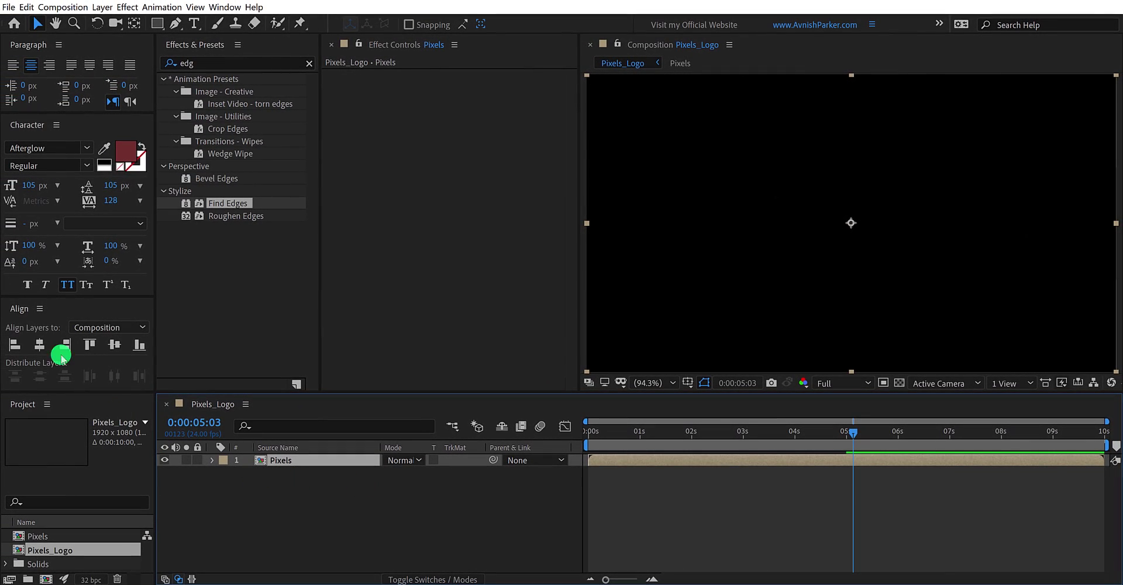
- Place Logo.png above the Pixels layer and scale it to 50%
{"action": "left_click_drag", "start_coordinate": [228, 203], "coordinate": [349, 504]}
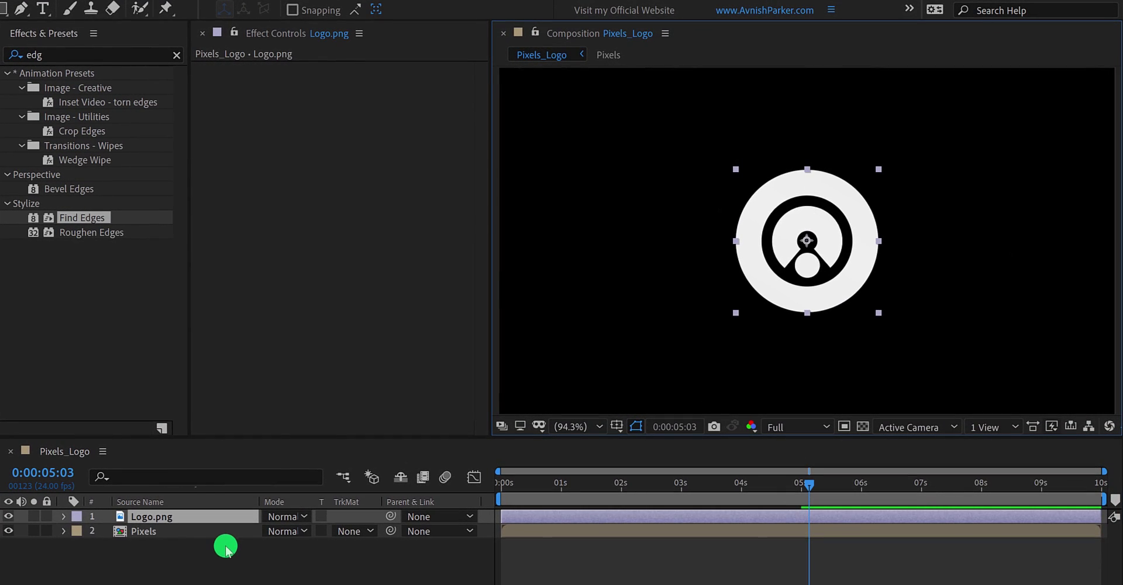
{"action": "key", "text": "s"}
{"action": "left_click", "coordinate": [311, 531]}
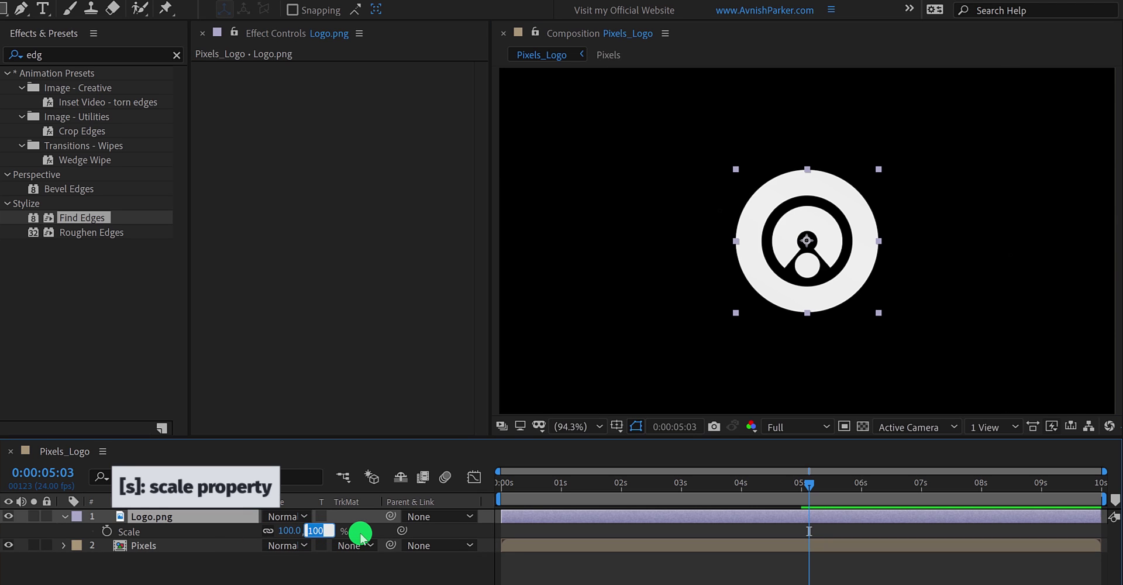
{"action": "key", "text": "Return"}
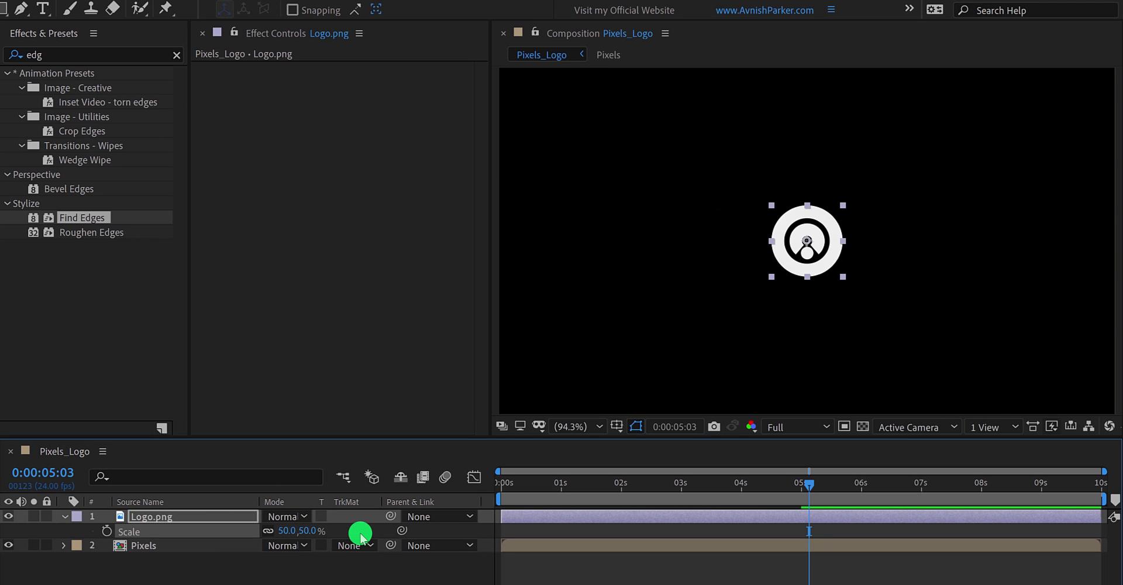
- Pre-compose the Logo.png layer into a composition named Logo, moving all attributes into it
{"action": "right_click", "coordinate": [172, 517]}
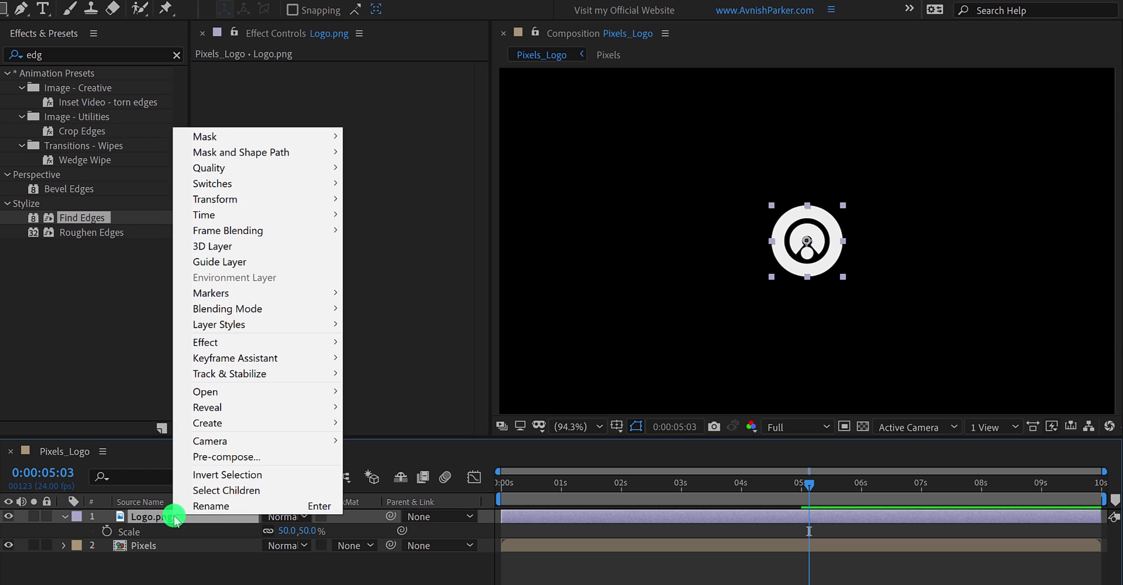
{"action": "left_click", "coordinate": [261, 460]}
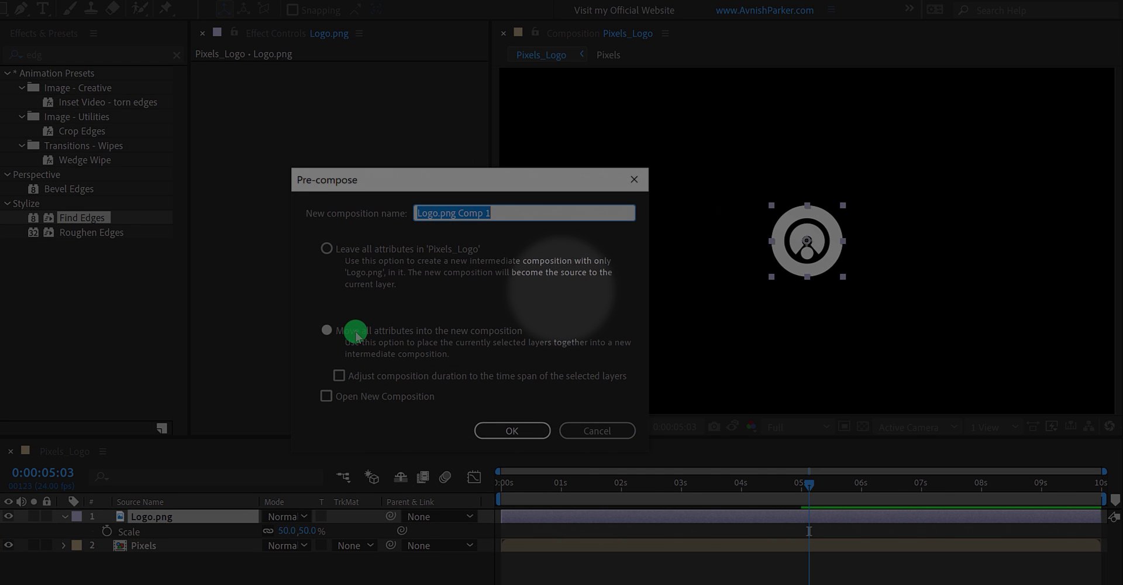
{"action": "left_click", "coordinate": [355, 334]}
{"action": "double_click", "coordinate": [446, 214]}
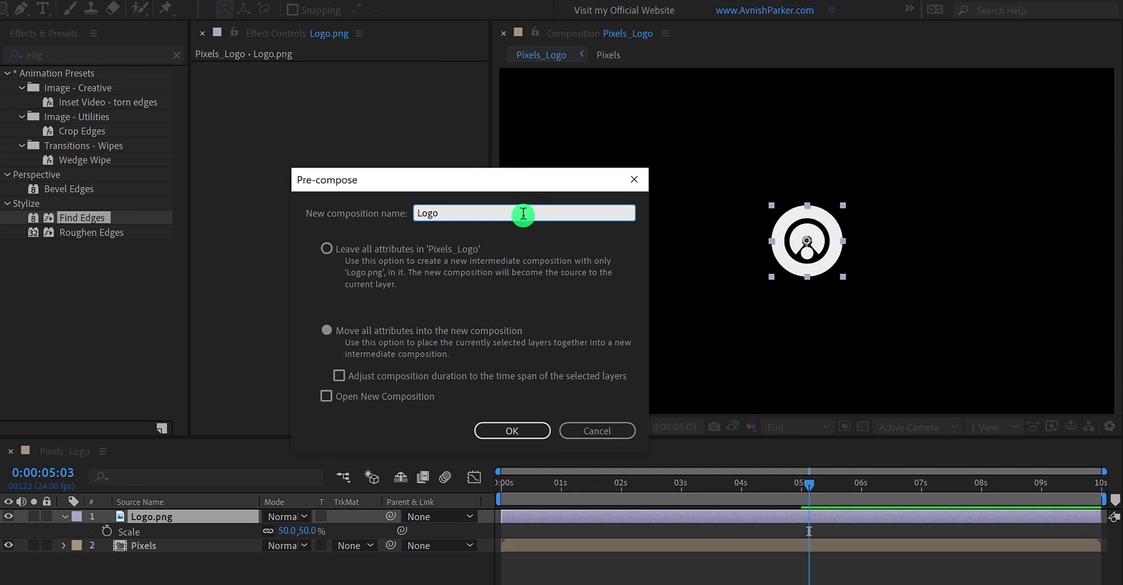
{"action": "left_click", "coordinate": [502, 427]}
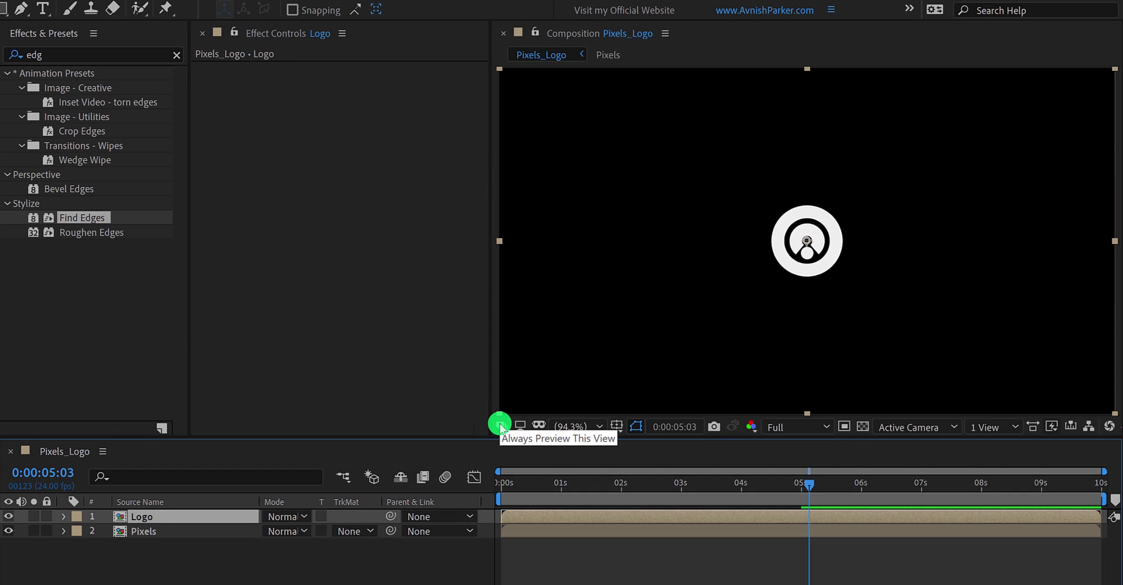
- Find the Channel effect Set Matte and apply it to the Pixels composition layer
{"action": "left_click", "coordinate": [202, 530]}
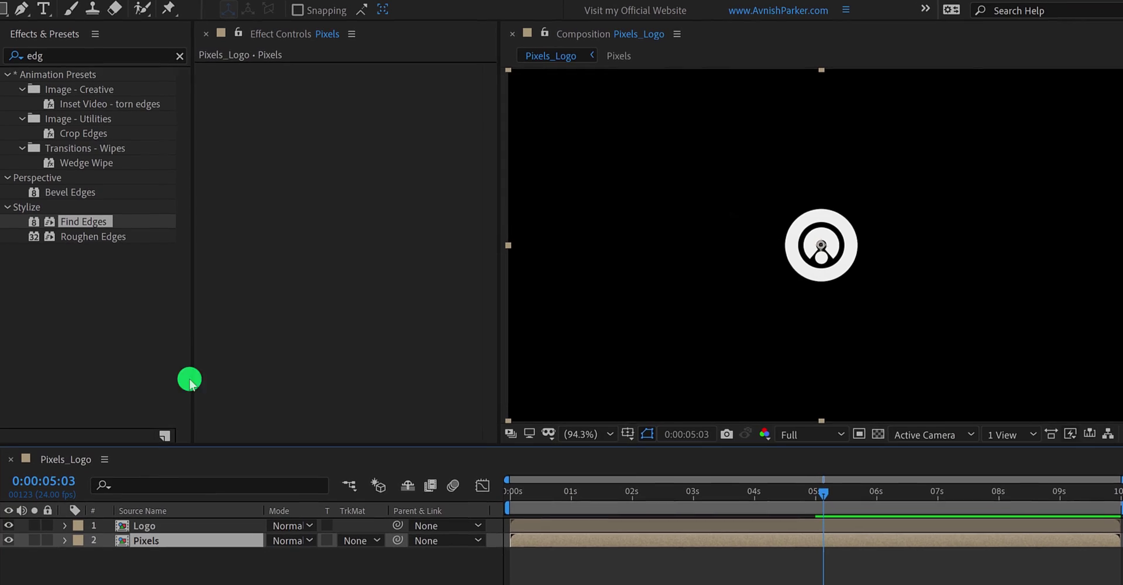
{"action": "double_click", "coordinate": [74, 54]}
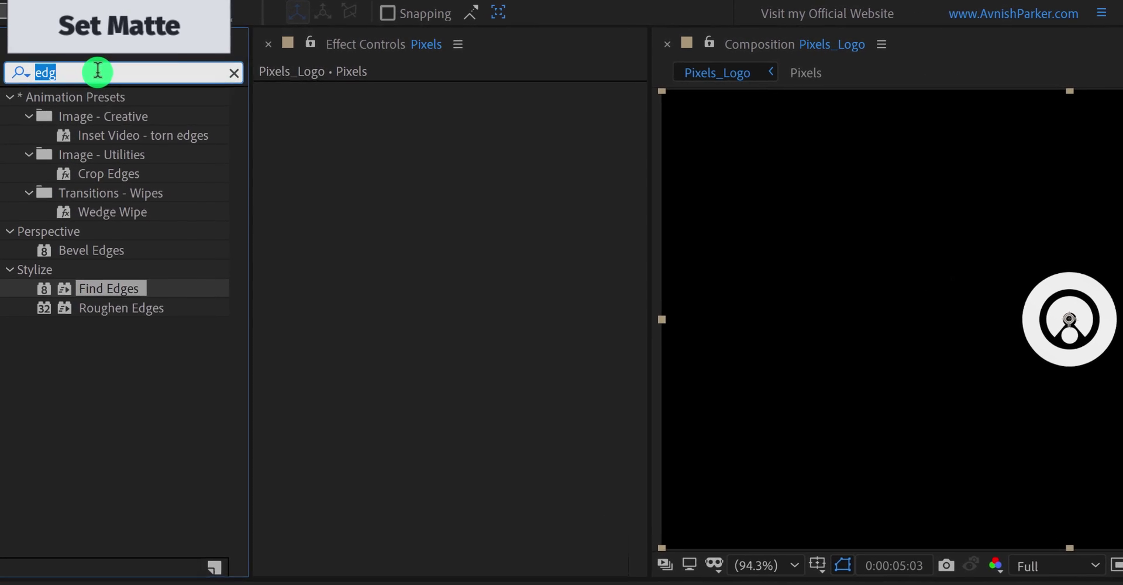
{"action": "type", "text": "set"}
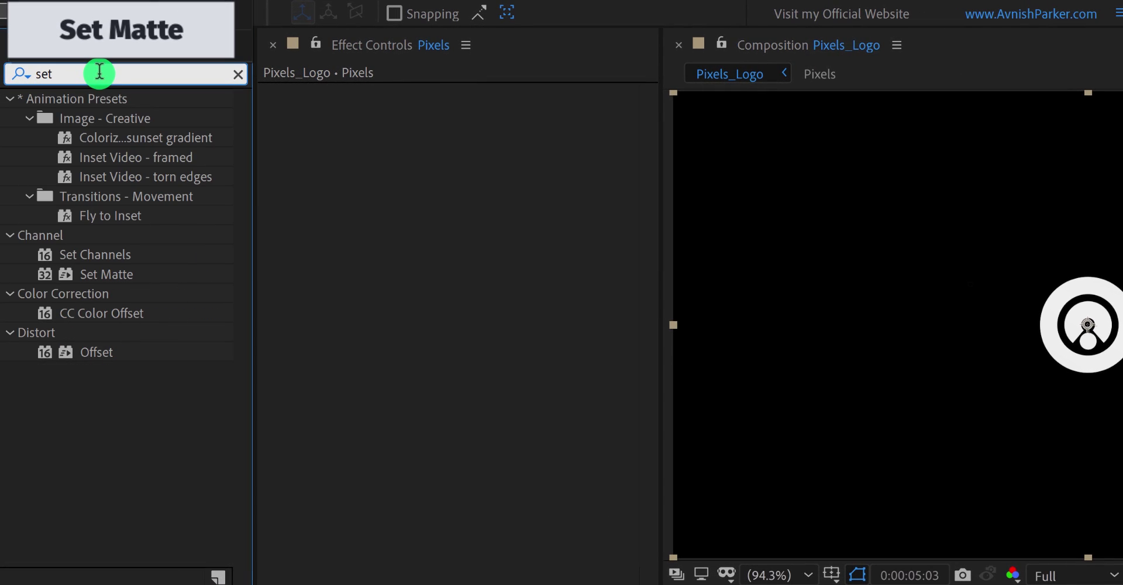
{"action": "left_click_drag", "start_coordinate": [108, 272], "coordinate": [405, 217]}
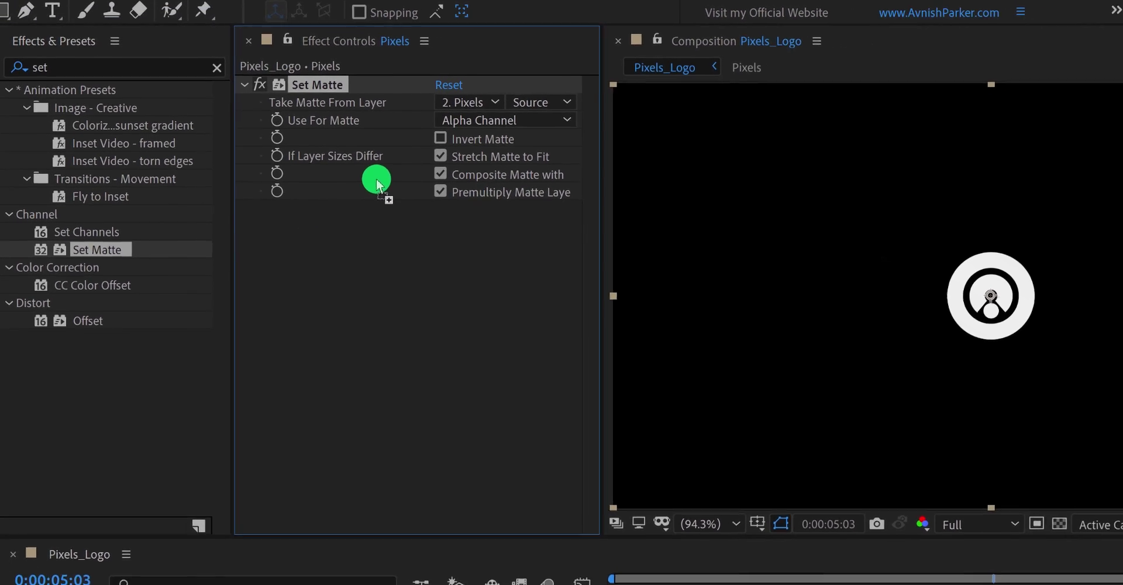
- Hide the Logo layer and make the Set Matte effect take its matte from 1. Logo, using Luminance
{"action": "left_click", "coordinate": [10, 562]}
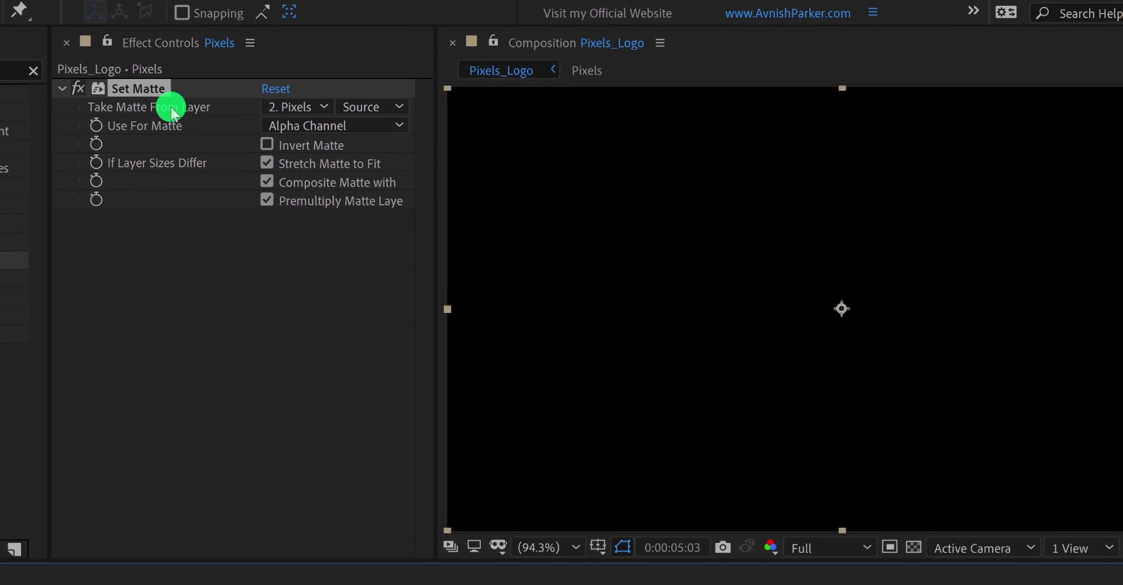
{"action": "left_click", "coordinate": [302, 106]}
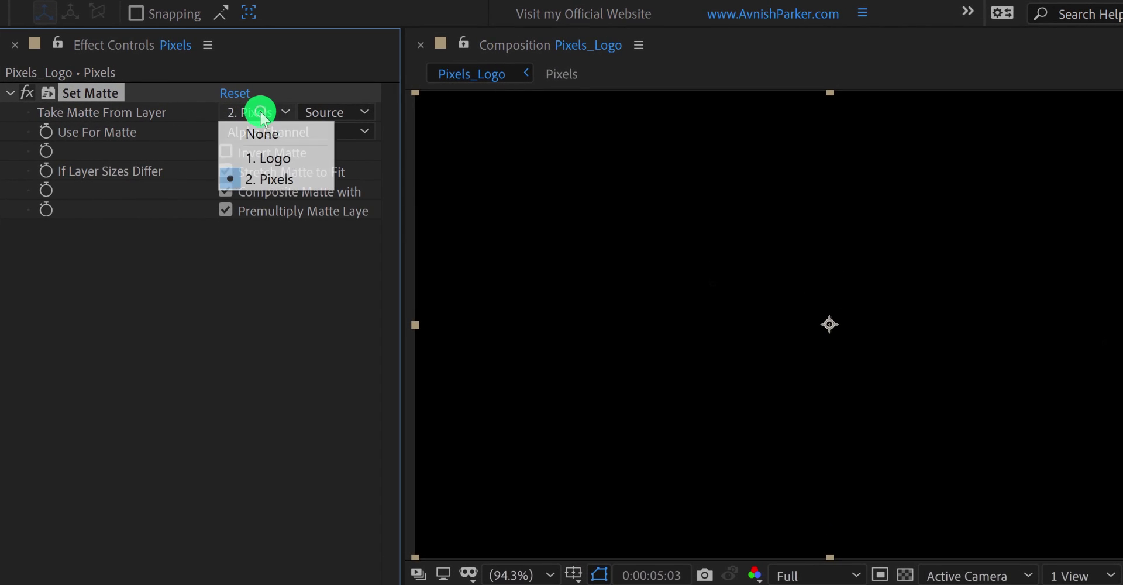
{"action": "left_click", "coordinate": [291, 159]}
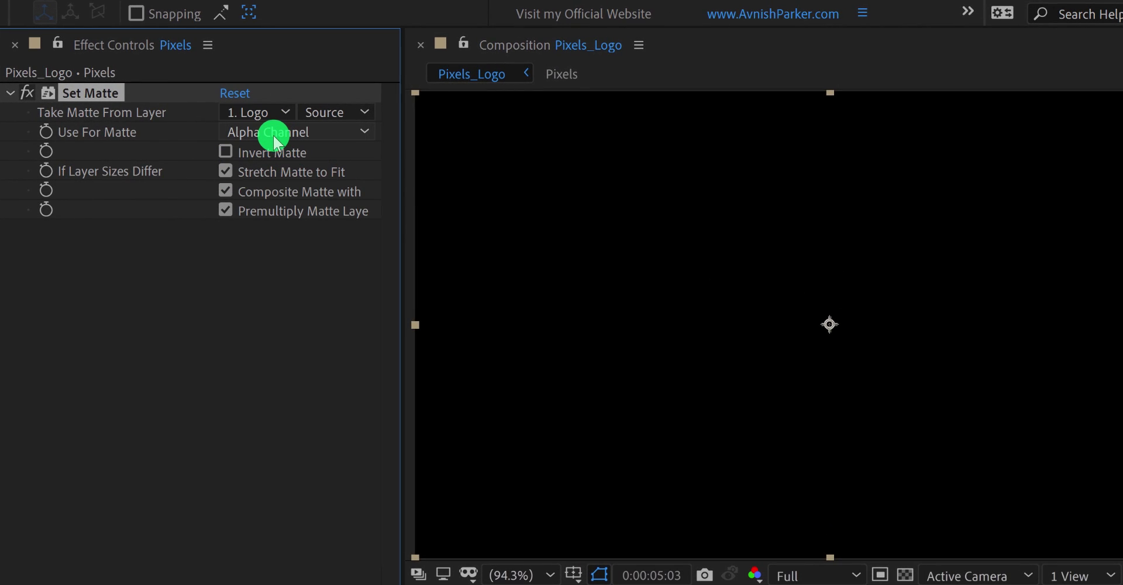
{"action": "left_click", "coordinate": [272, 135]}
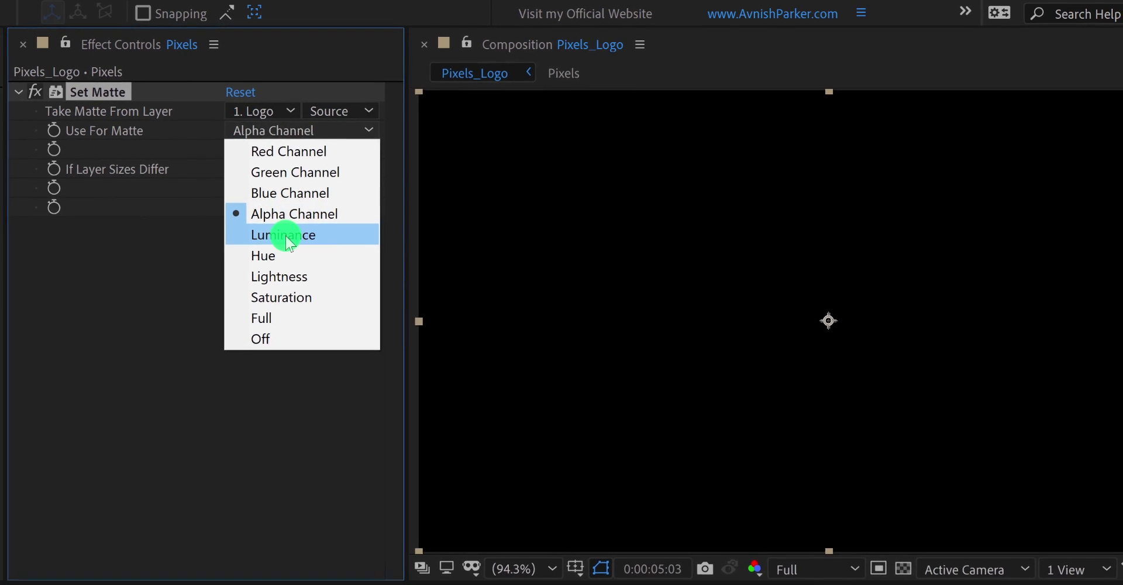
{"action": "left_click", "coordinate": [286, 237]}
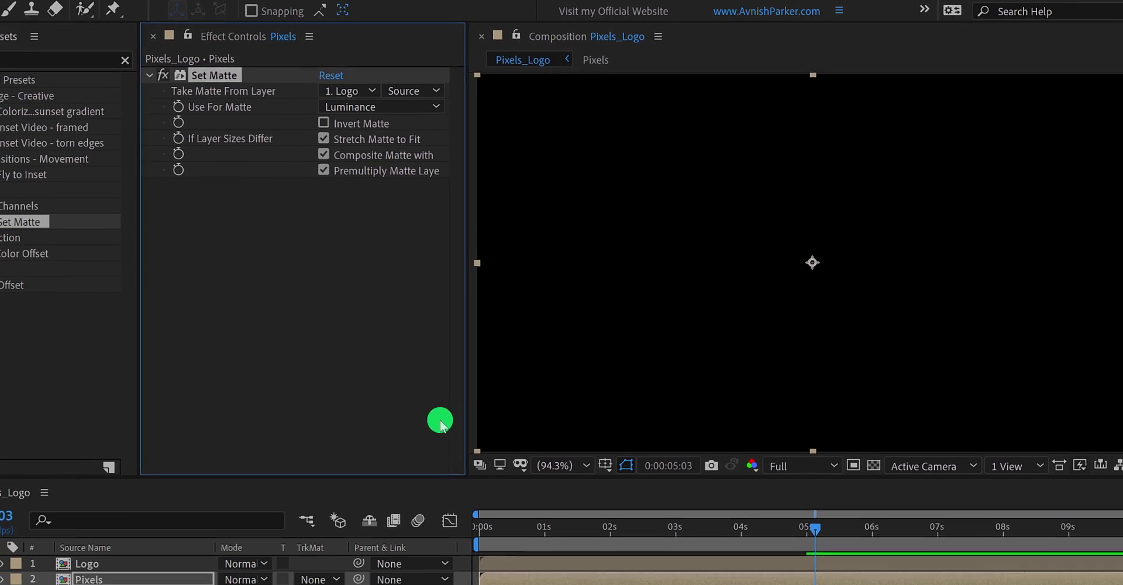
{"action": "left_click_drag", "start_coordinate": [502, 502], "coordinate": [636, 509]}
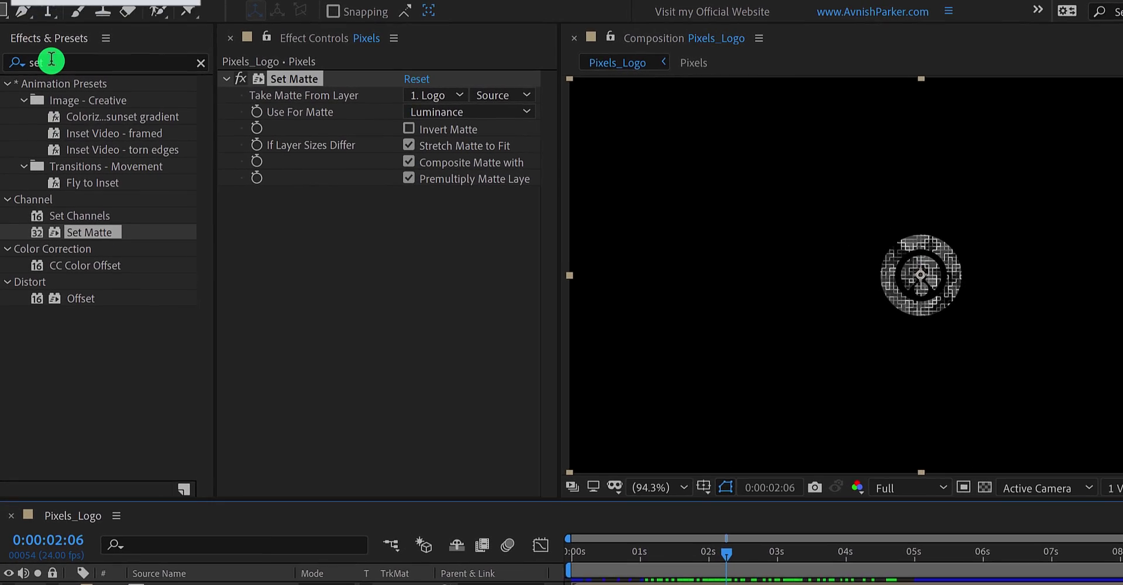
- Find the Color Correction effect CC Toner and apply it to the Pixels layer
{"action": "double_click", "coordinate": [51, 61]}
{"action": "type", "text": "ton"}
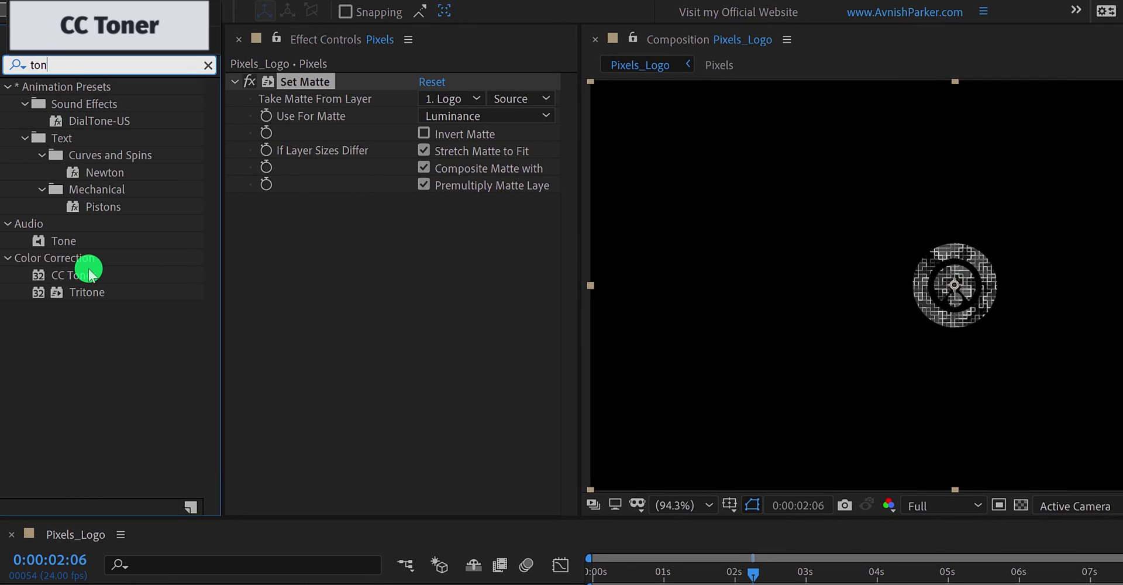
{"action": "left_click_drag", "start_coordinate": [91, 275], "coordinate": [362, 274]}
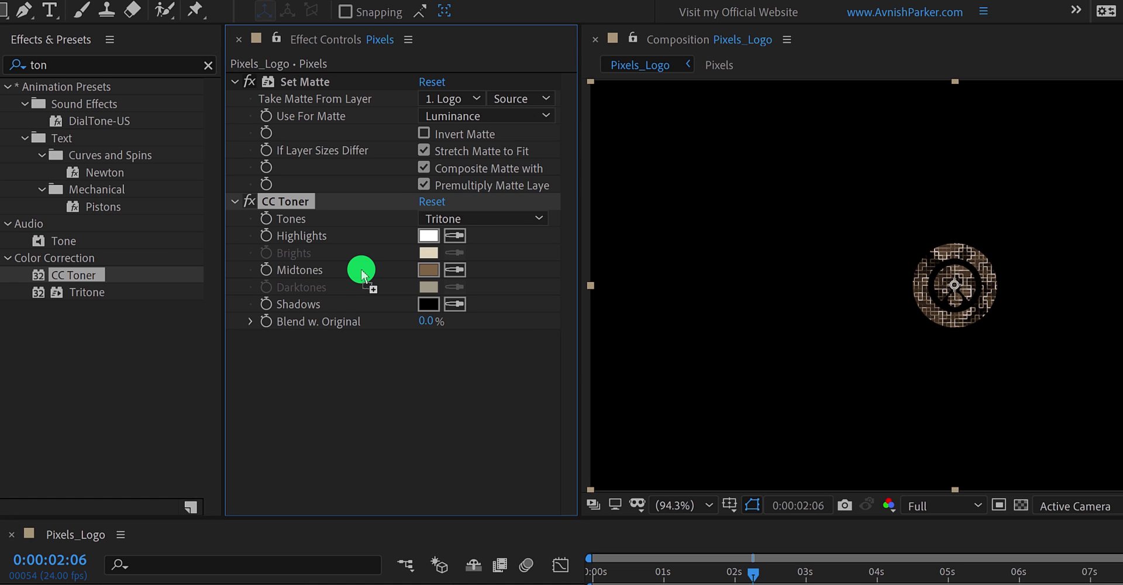
- Change the CC Toner Highlights color to a light blue, about #7BD3FF
{"action": "left_click", "coordinate": [426, 236]}
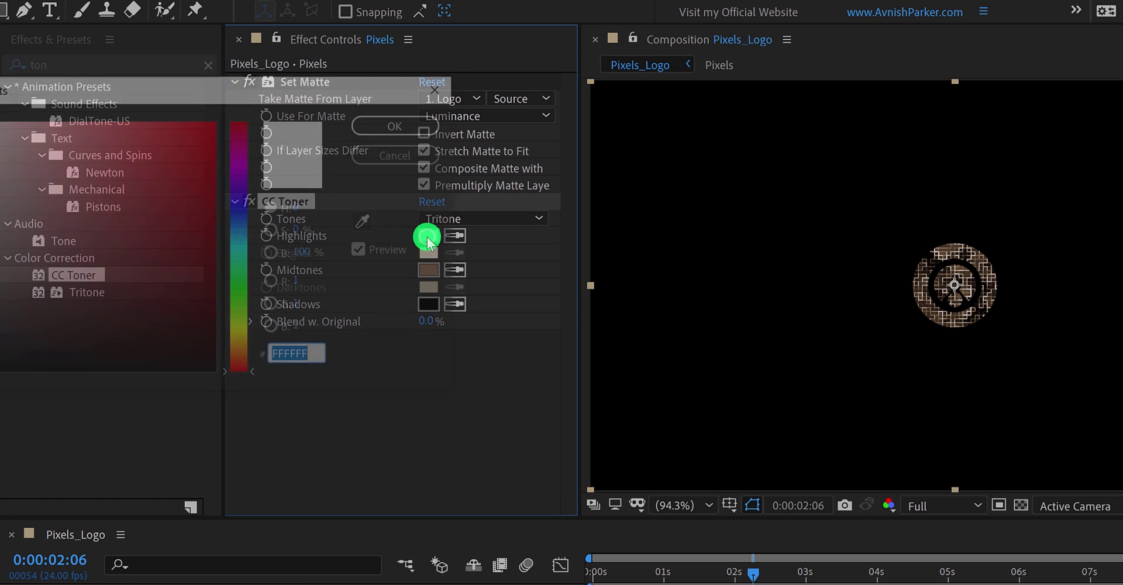
{"action": "left_click_drag", "start_coordinate": [243, 218], "coordinate": [239, 224]}
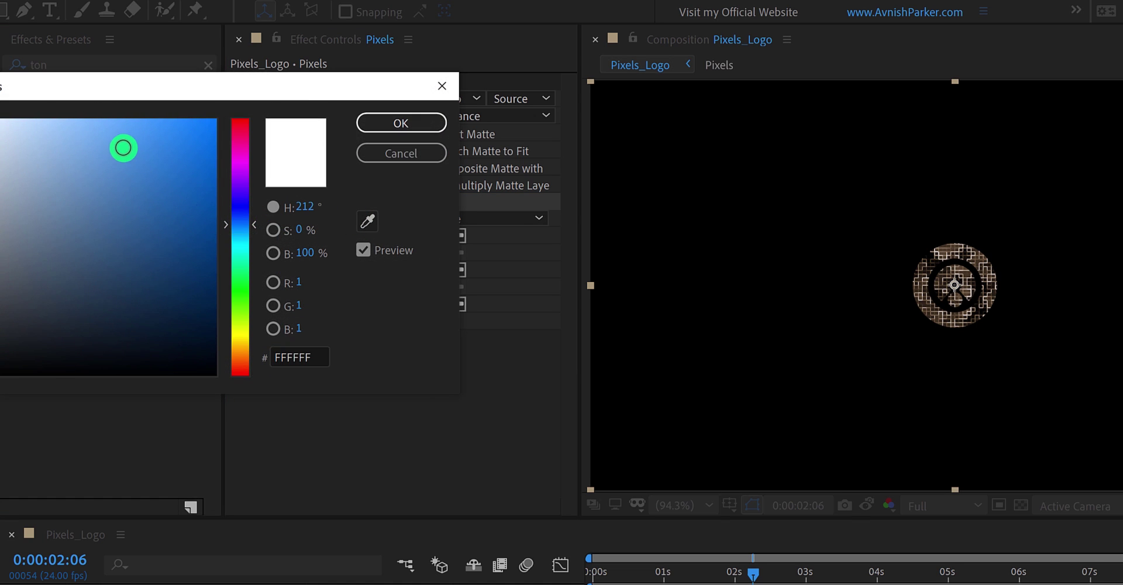
{"action": "left_click_drag", "start_coordinate": [123, 148], "coordinate": [98, 101]}
{"action": "left_click_drag", "start_coordinate": [242, 226], "coordinate": [240, 236]}
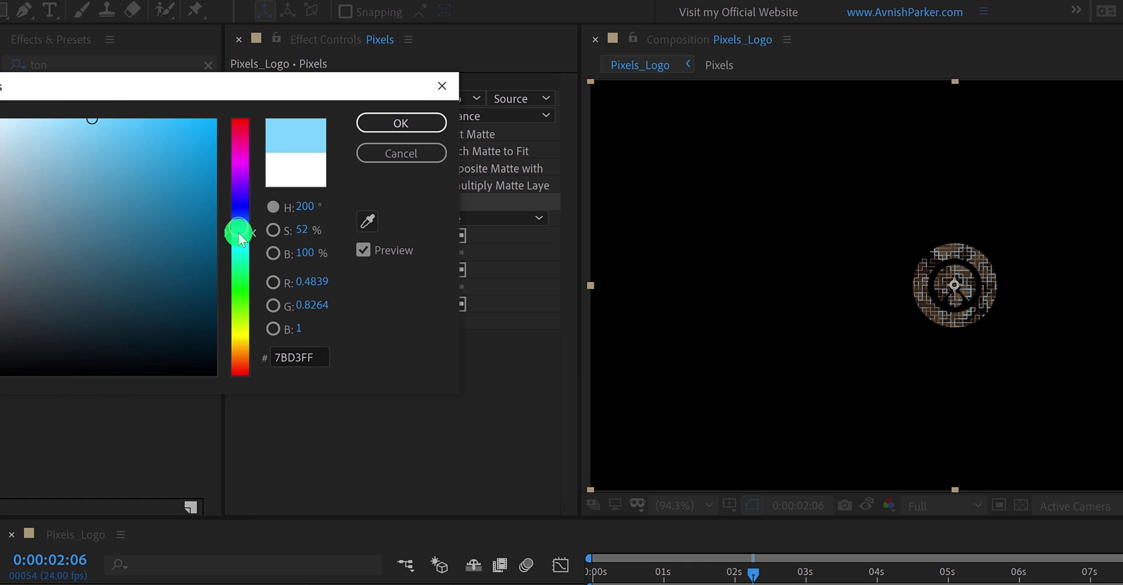
{"action": "left_click", "coordinate": [375, 123]}
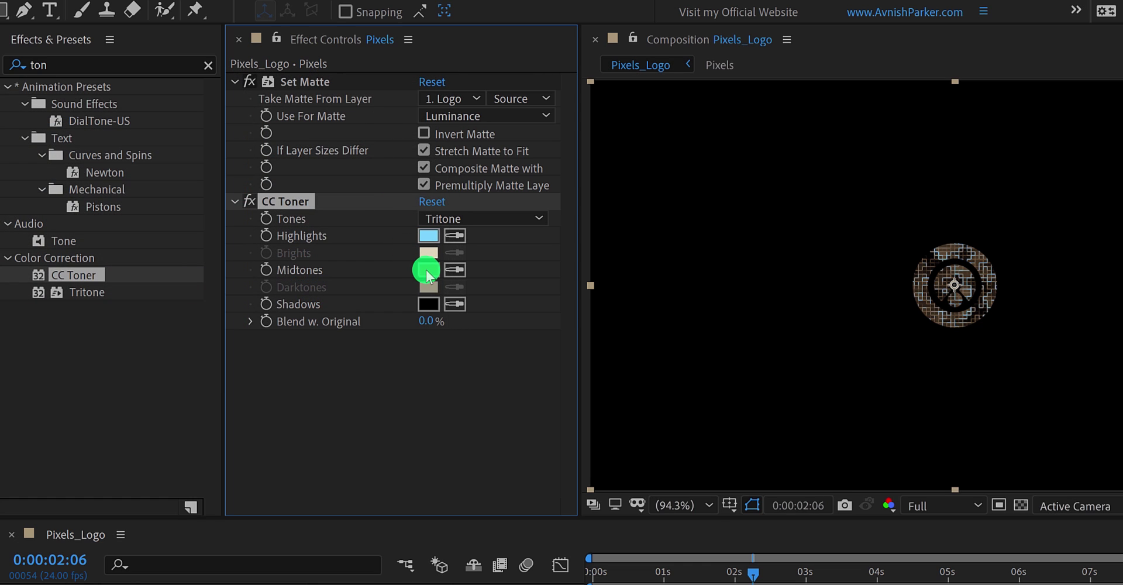
- Change the CC Toner Midtones color to a fully saturated deep blue and preview the tinted pixels along the timeline
{"action": "left_click", "coordinate": [426, 270]}
{"action": "left_click", "coordinate": [239, 209]}
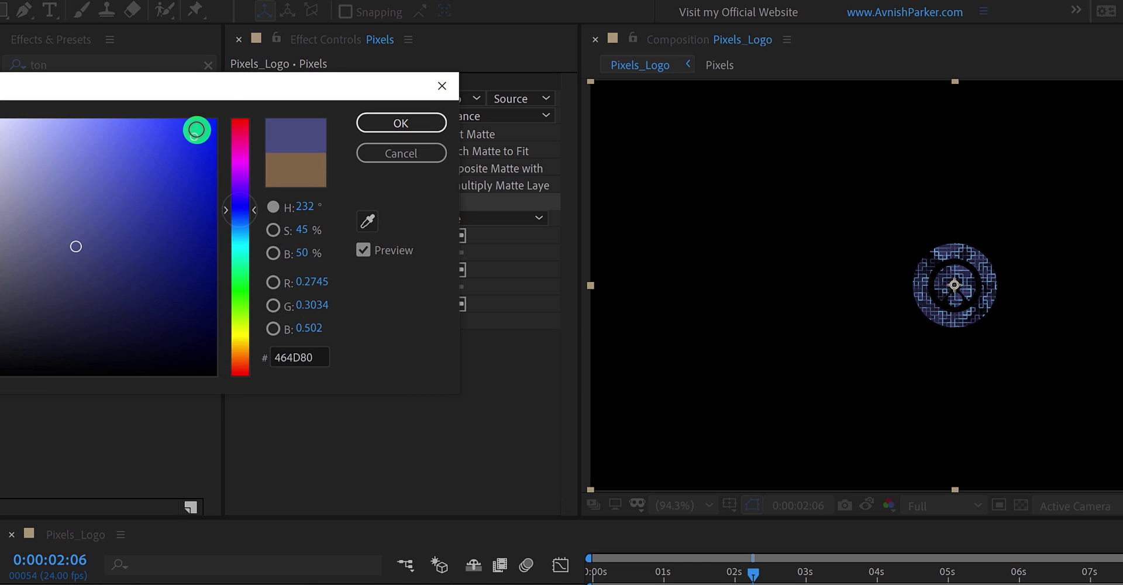
{"action": "left_click_drag", "start_coordinate": [197, 130], "coordinate": [225, 89]}
{"action": "left_click", "coordinate": [371, 123]}
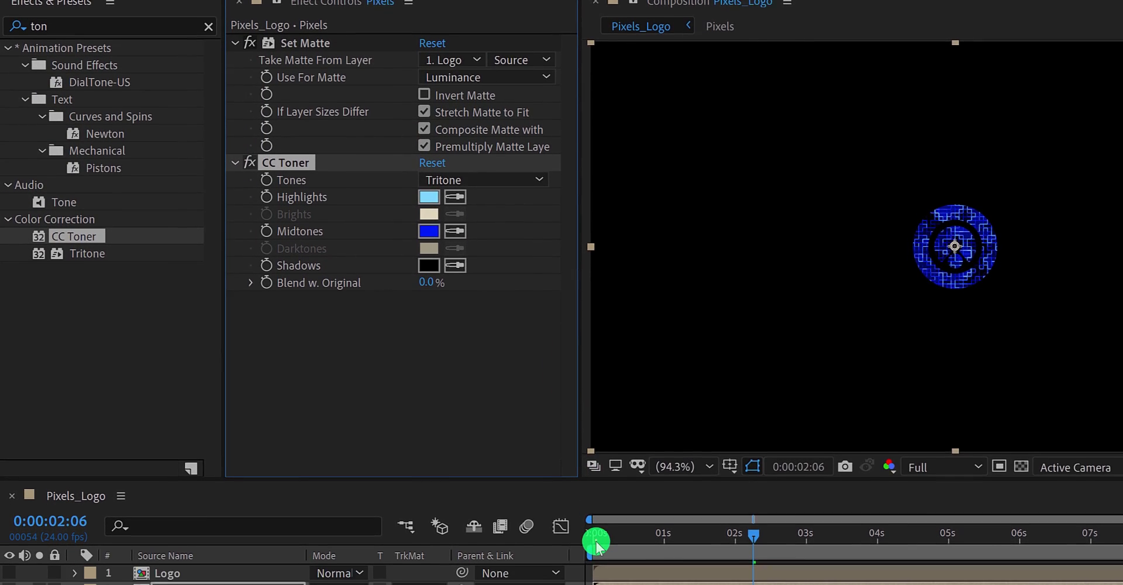
{"action": "left_click", "coordinate": [619, 584]}
{"action": "left_click_drag", "start_coordinate": [619, 510], "coordinate": [763, 374]}
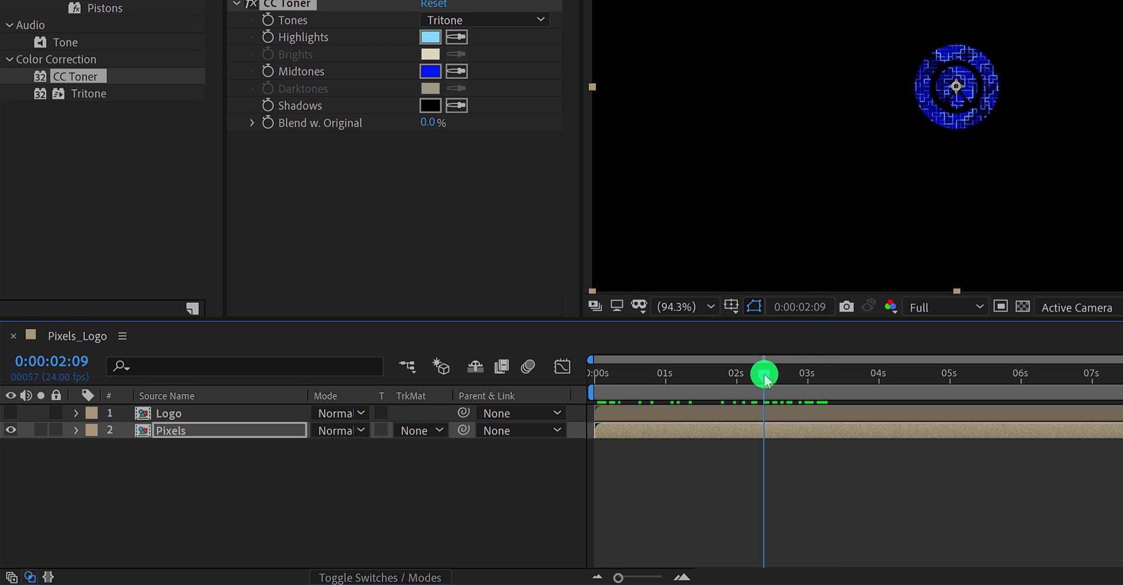
- Duplicate the Pixels layer and shift the upper copy so it starts at frame 8
{"action": "left_click", "coordinate": [214, 431]}
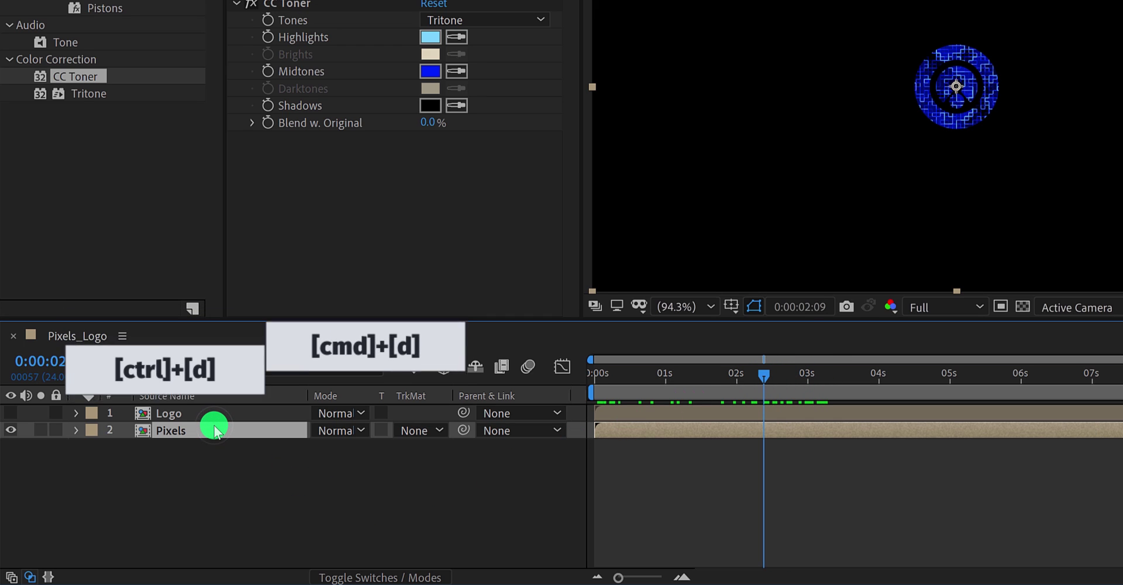
{"action": "key", "text": "ctrl+d"}
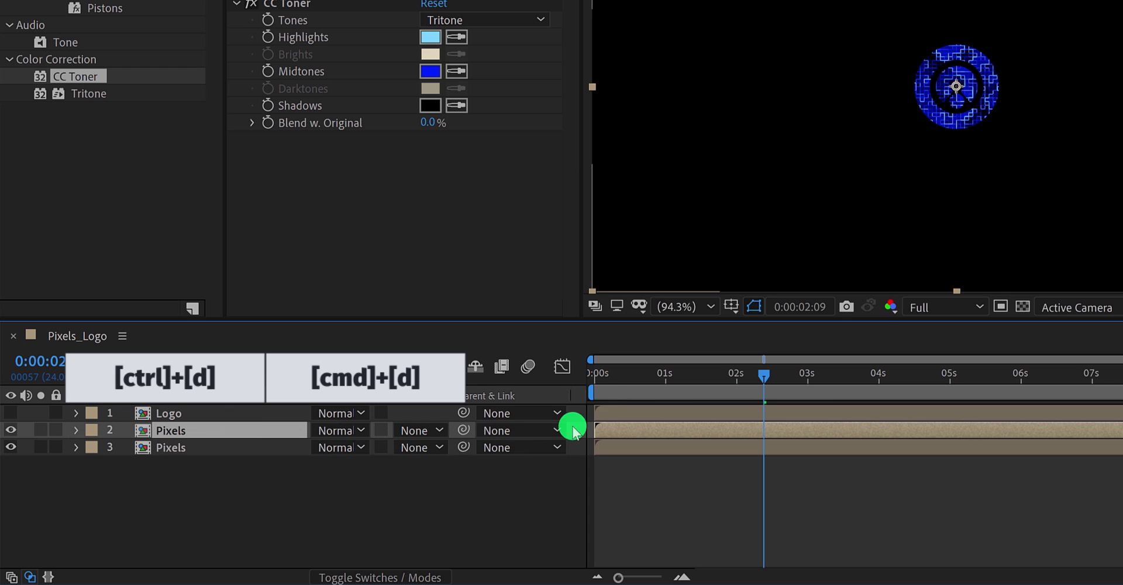
{"action": "left_click", "coordinate": [591, 377]}
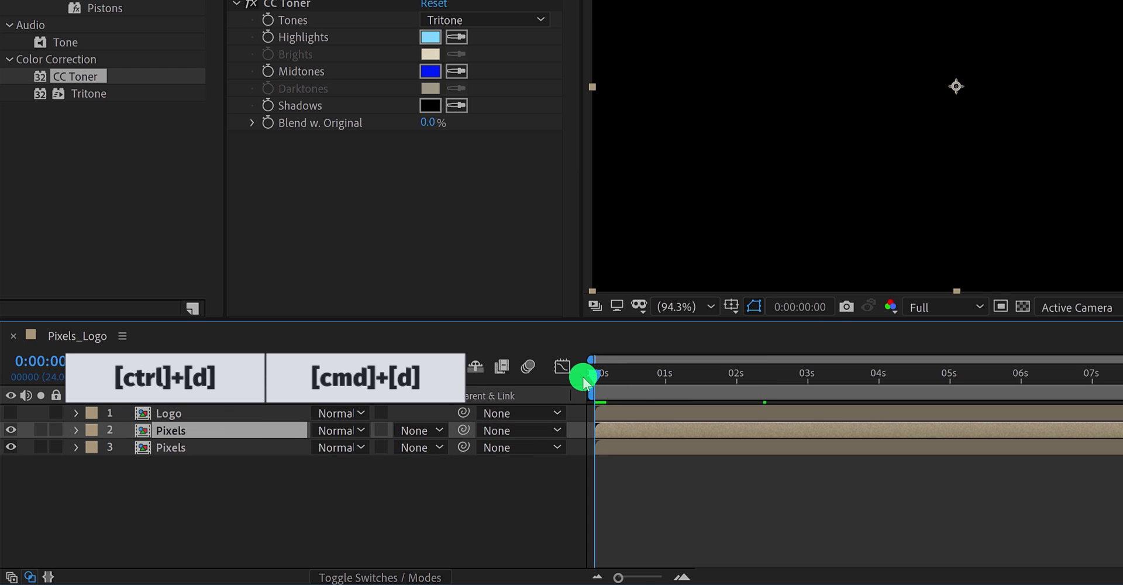
{"action": "key", "text": "equal"}
{"action": "key", "text": "equal"}
{"action": "key", "text": "equal"}
{"action": "left_click_drag", "start_coordinate": [616, 433], "coordinate": [813, 431]}
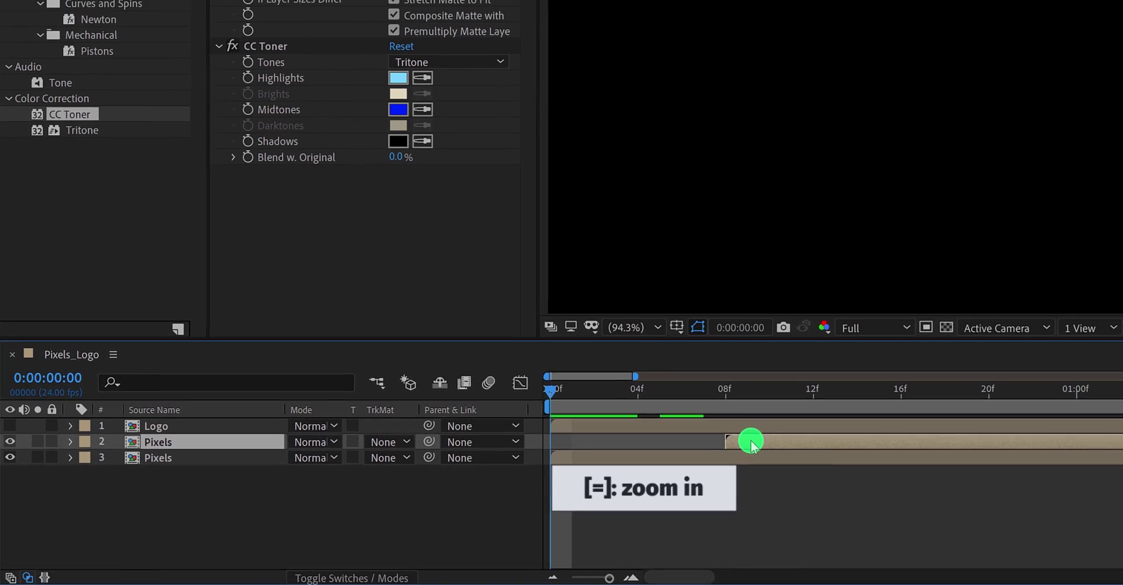
- Add two more Pixels duplicates, staggering their starts to frame 16 and 1 second, and preview the layered result
{"action": "key", "text": "ctrl+d"}
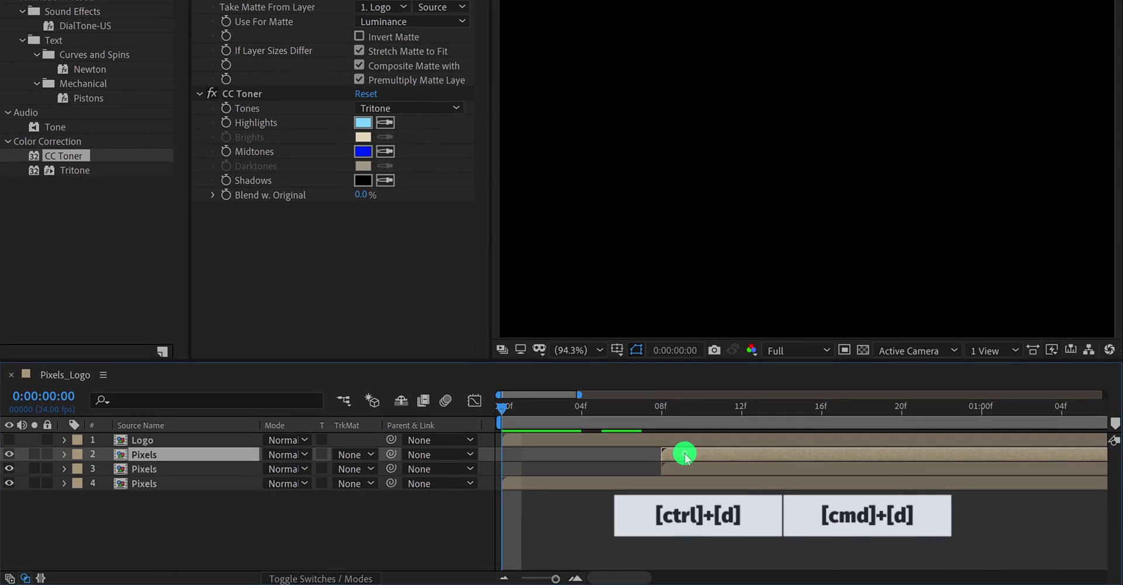
{"action": "left_click_drag", "start_coordinate": [685, 456], "coordinate": [851, 458]}
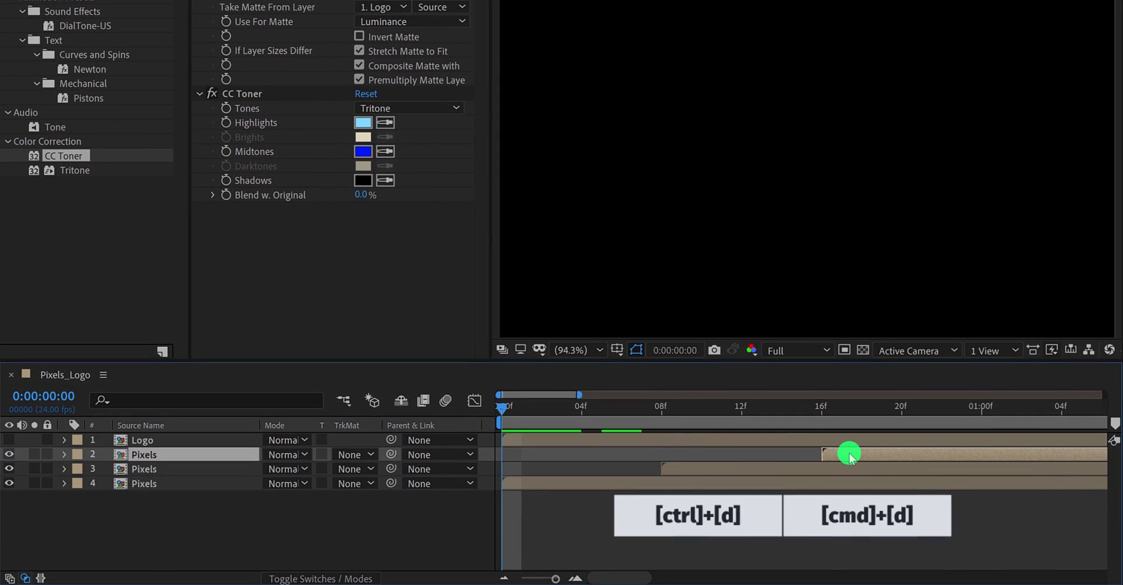
{"action": "key", "text": "ctrl+d"}
{"action": "left_click_drag", "start_coordinate": [849, 453], "coordinate": [1003, 452]}
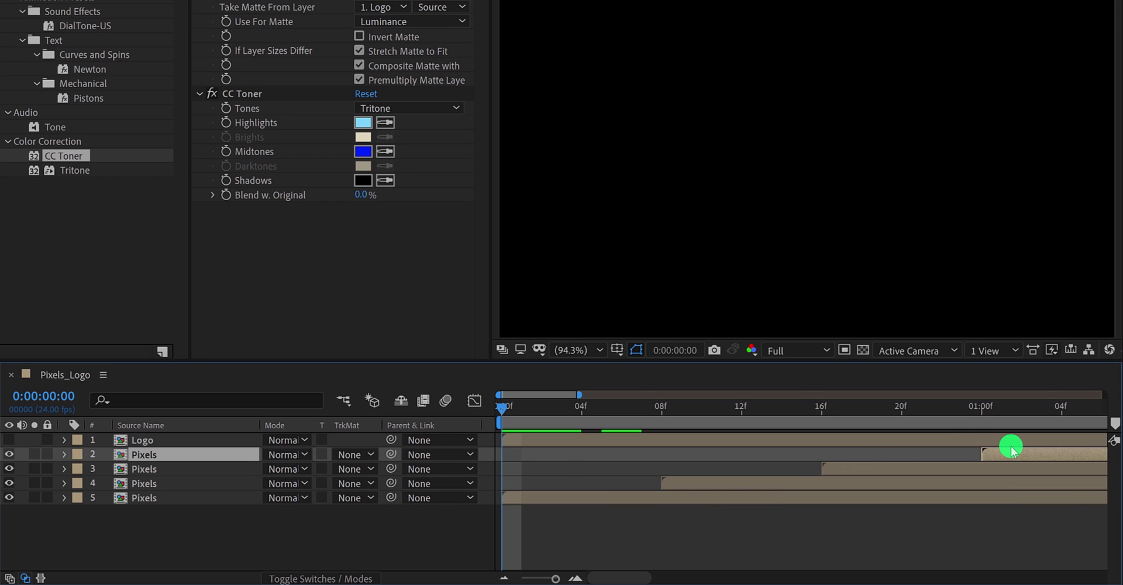
{"action": "key", "text": "minus"}
{"action": "key", "text": "minus"}
{"action": "key", "text": "minus"}
{"action": "key", "text": "minus"}
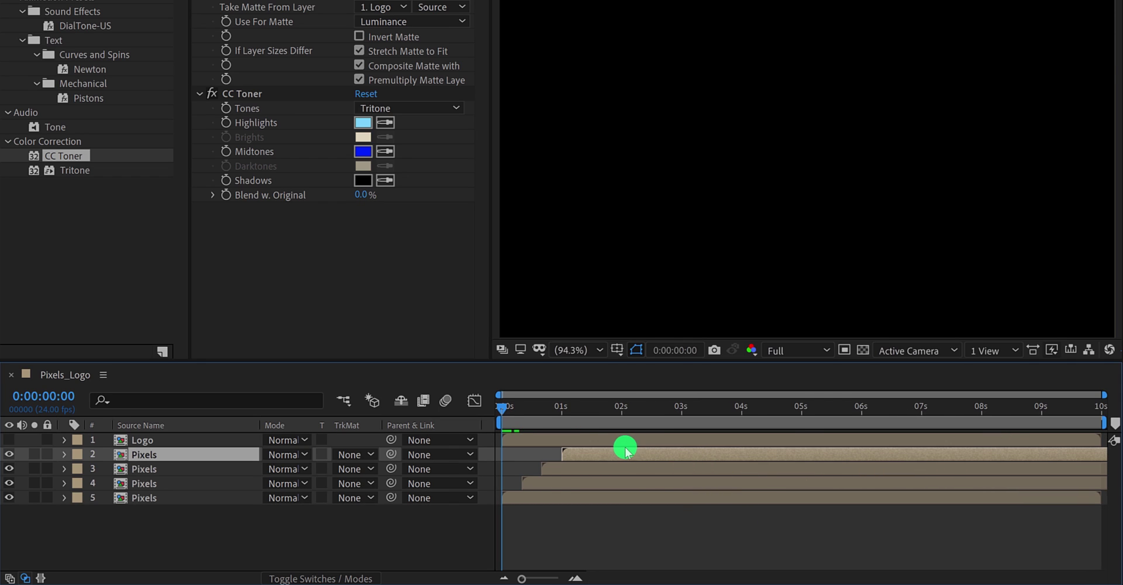
{"action": "left_click_drag", "start_coordinate": [507, 411], "coordinate": [739, 414]}
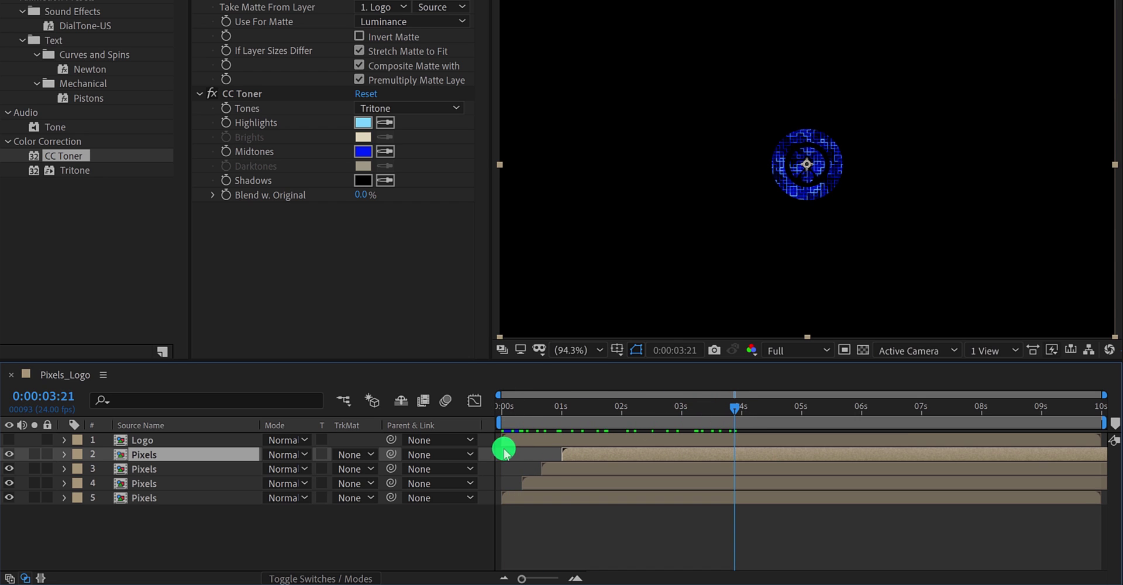
- Set the blending mode of all four Pixels layers to Screen
{"action": "left_click", "coordinate": [152, 503], "text": "shift"}
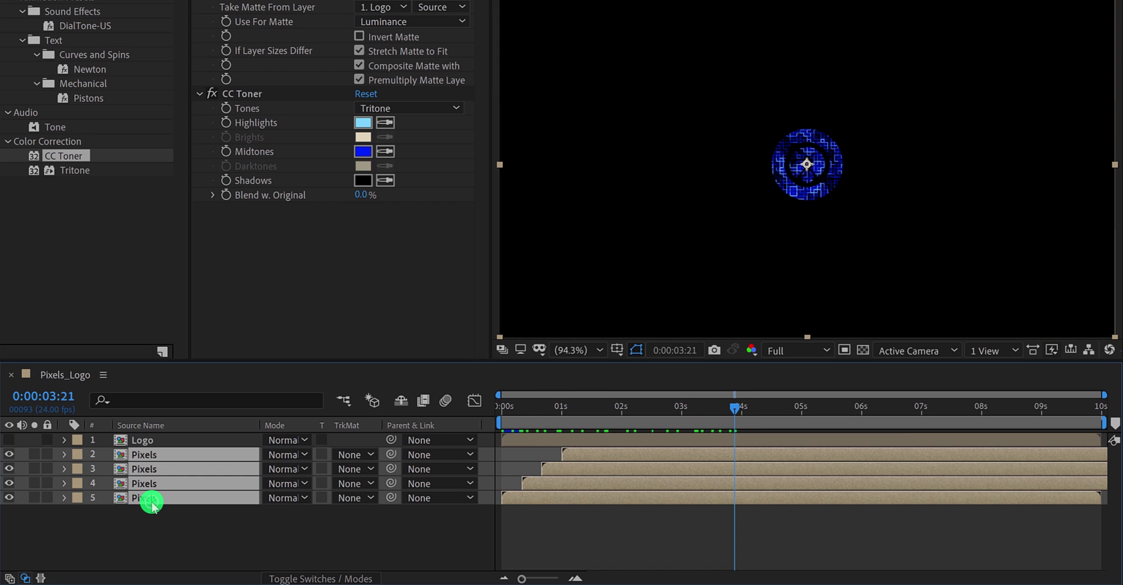
{"action": "left_click", "coordinate": [275, 454]}
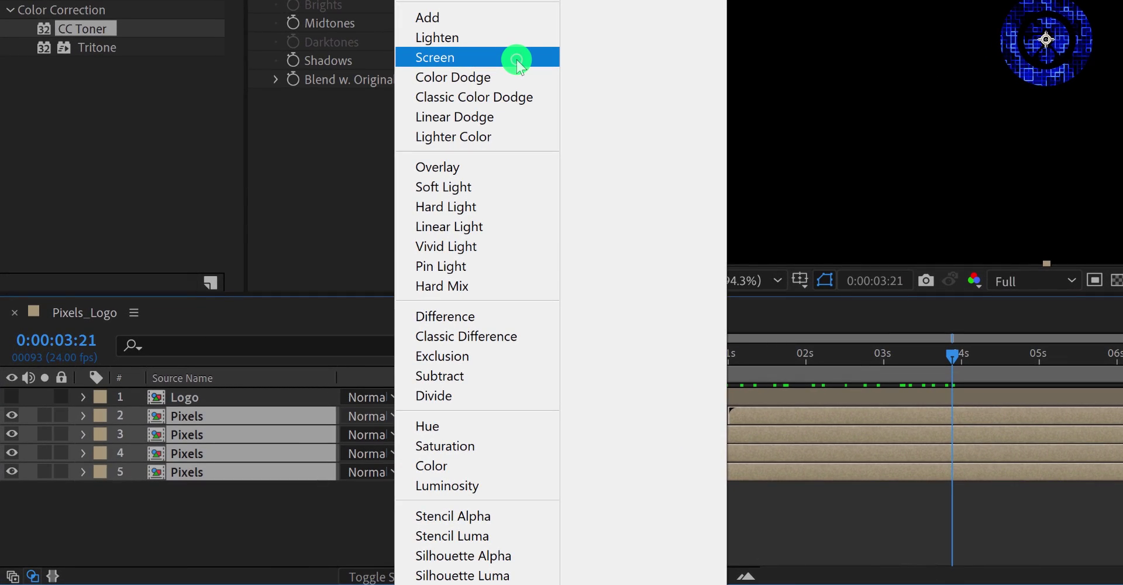
{"action": "left_click", "coordinate": [517, 60]}
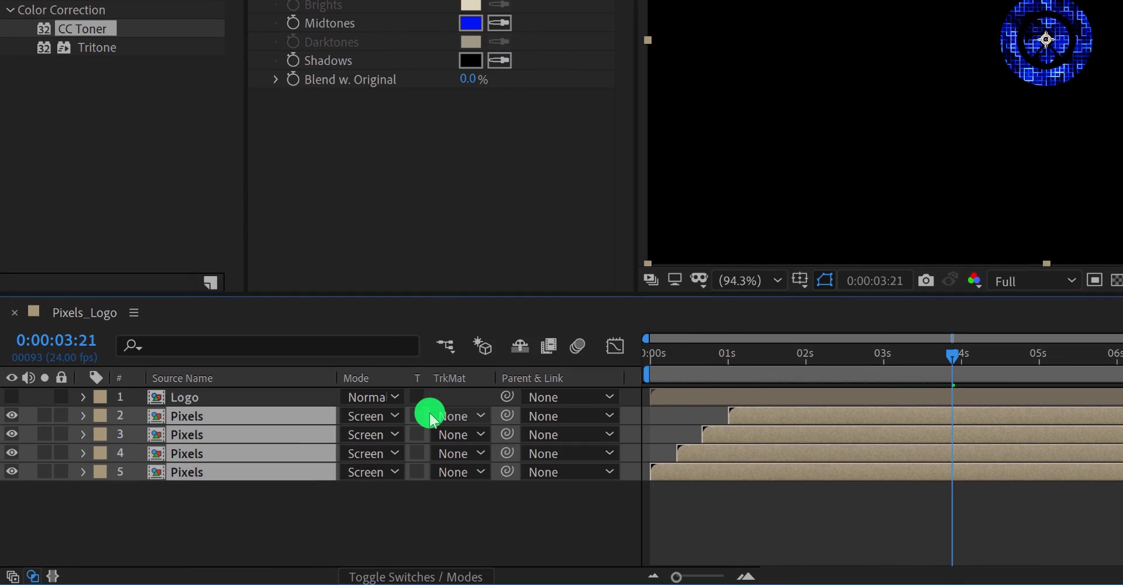
{"action": "key", "text": "F4"}
{"action": "key", "text": "F4"}
{"action": "key", "text": "F4"}
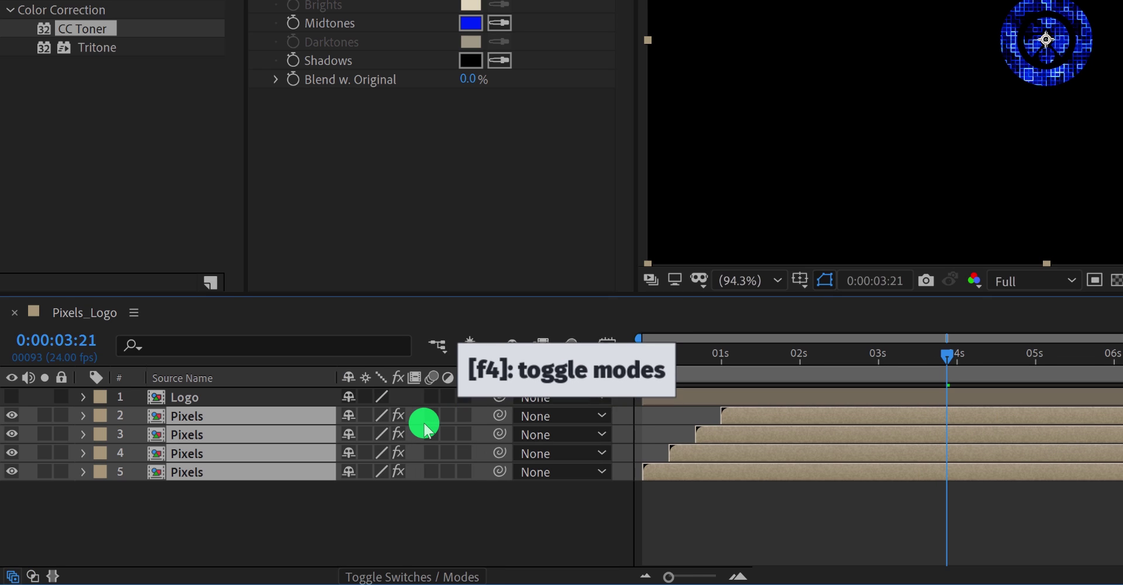
{"action": "key", "text": "F4"}
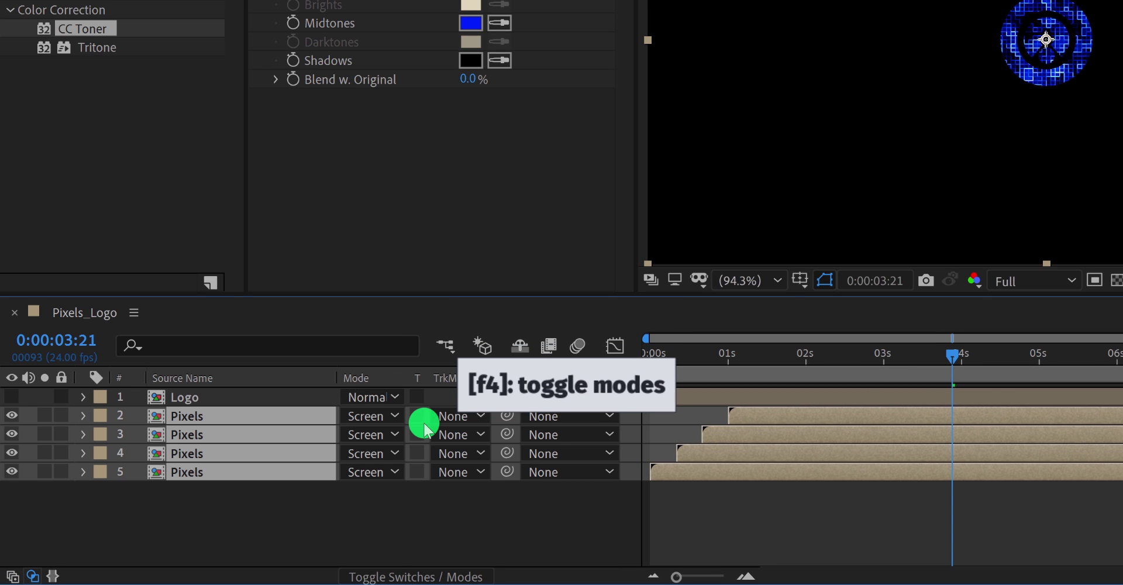
{"action": "right_click", "coordinate": [387, 379]}
{"action": "mouse_move", "coordinate": [489, 437]}
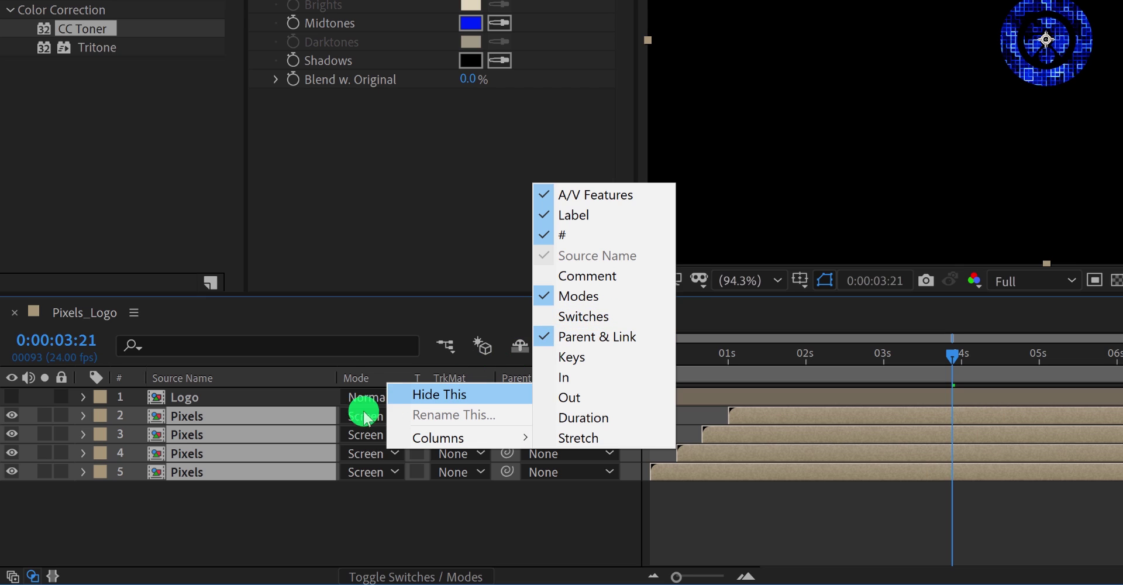
{"action": "left_click", "coordinate": [289, 411]}
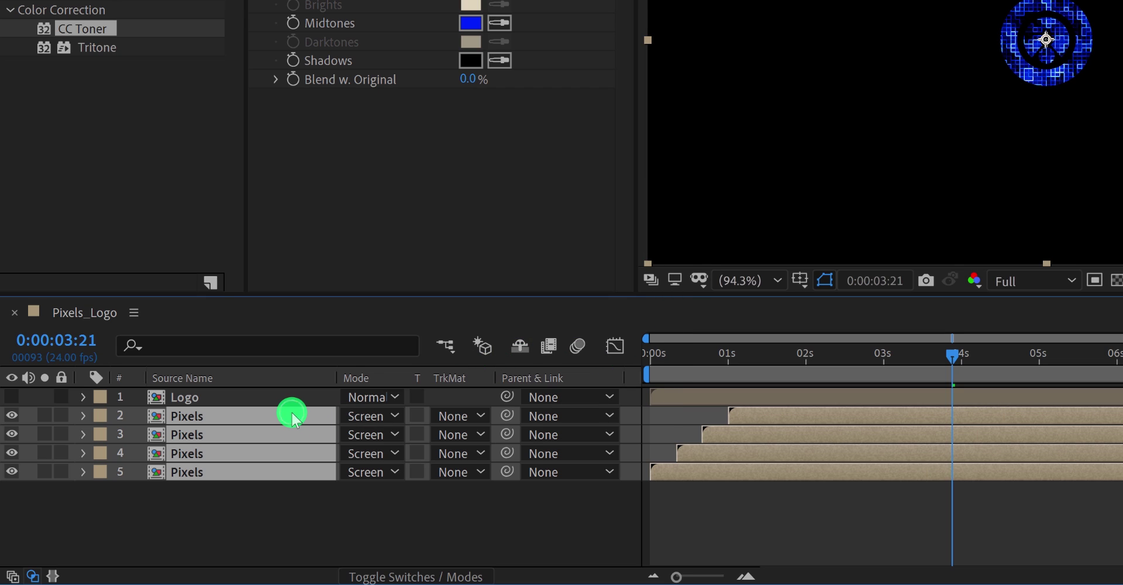
- Duplicate the Logo layer, rename the upper copy Logo_Reveal and turn on its visibility
{"action": "left_click", "coordinate": [491, 515]}
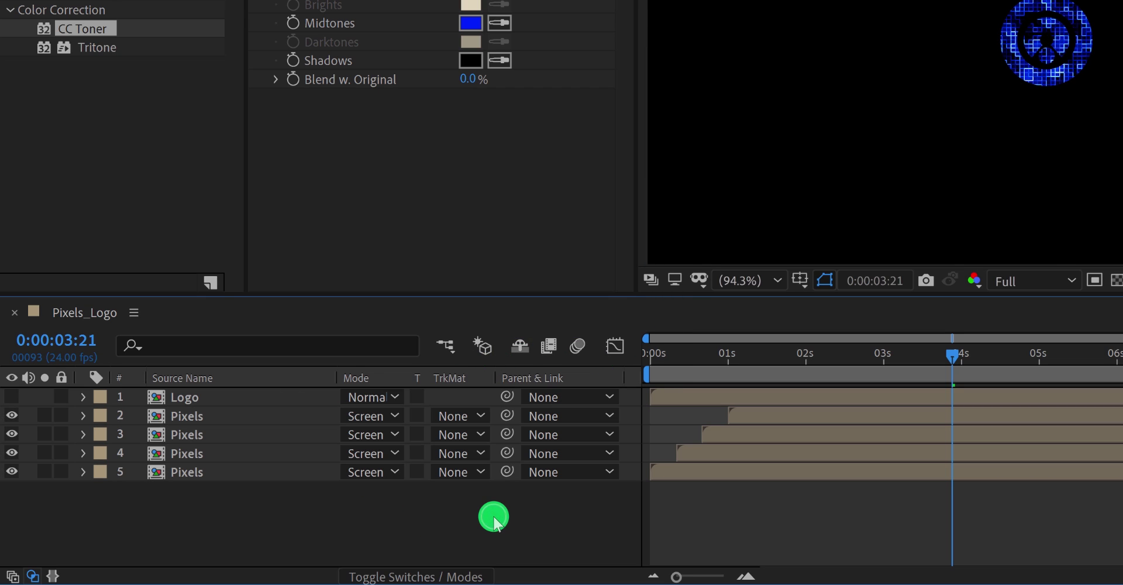
{"action": "left_click", "coordinate": [224, 403]}
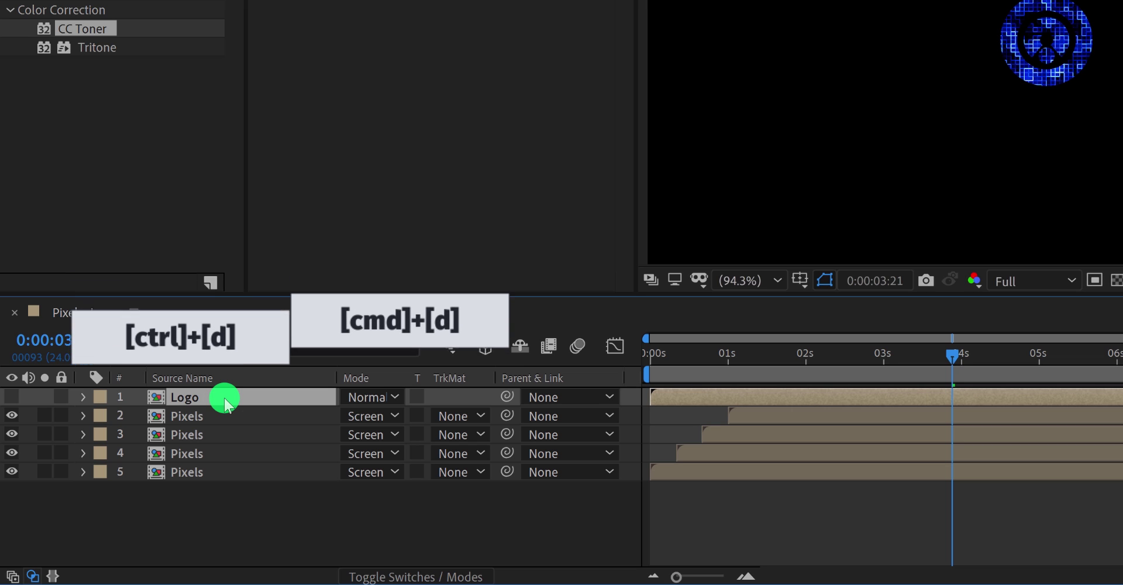
{"action": "key", "text": "ctrl+d"}
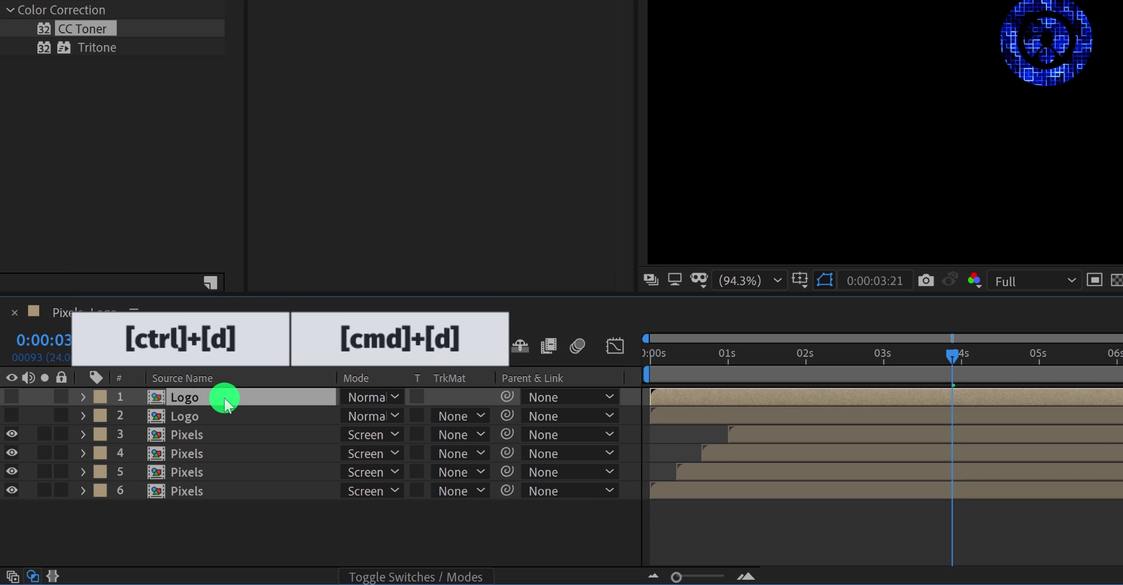
{"action": "key", "text": "Return"}
{"action": "type", "text": "_Reveal"}
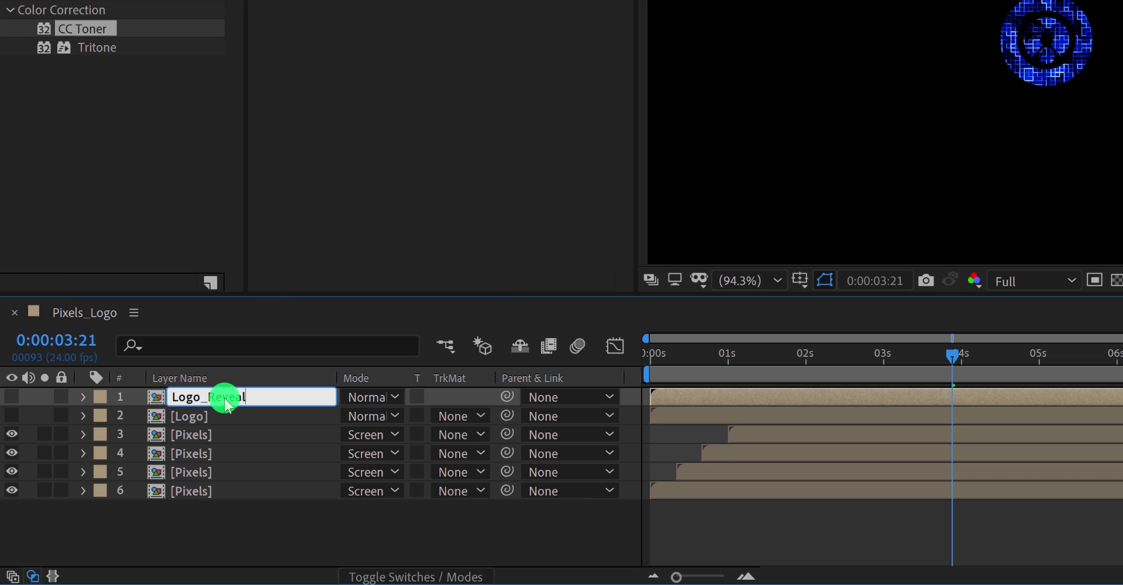
{"action": "key", "text": "Return"}
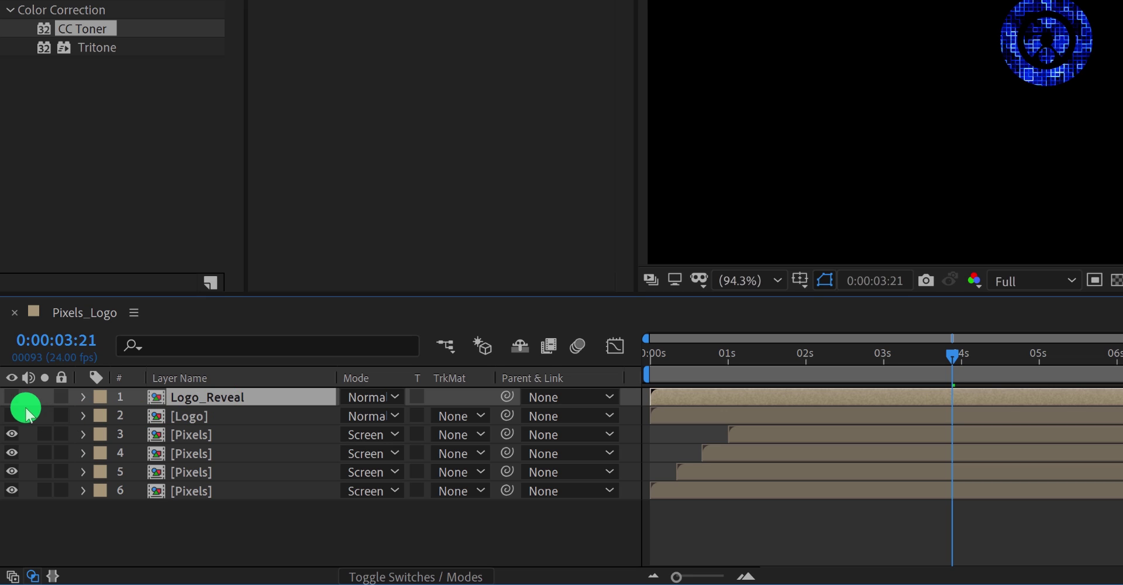
{"action": "left_click", "coordinate": [12, 397]}
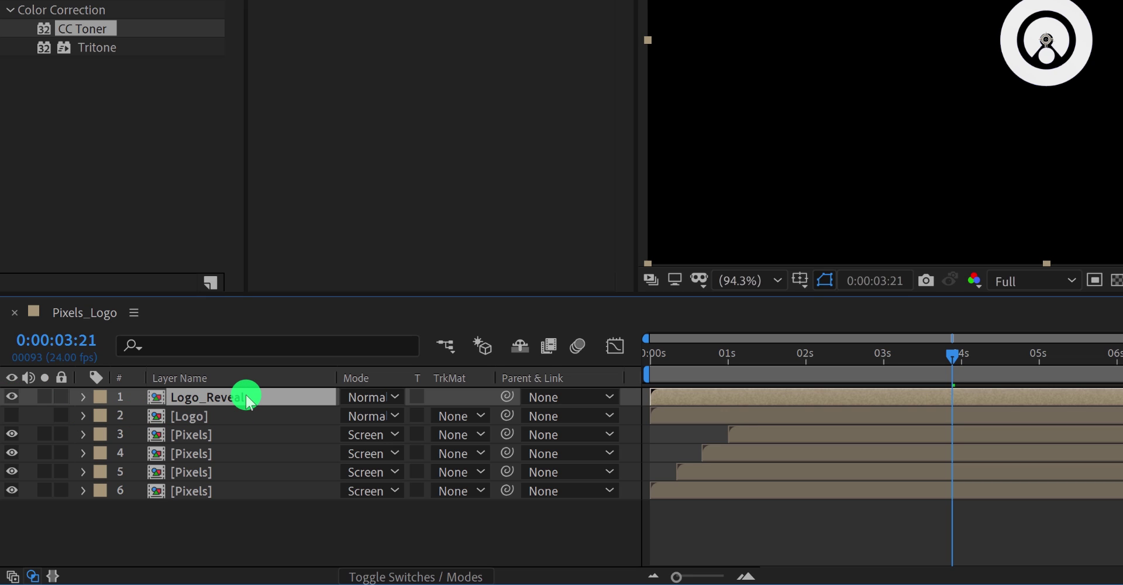
- Create a 1920 x 1080 px solid named Logo_Reveal_Map above the Logo_Reveal layer
{"action": "right_click", "coordinate": [244, 526]}
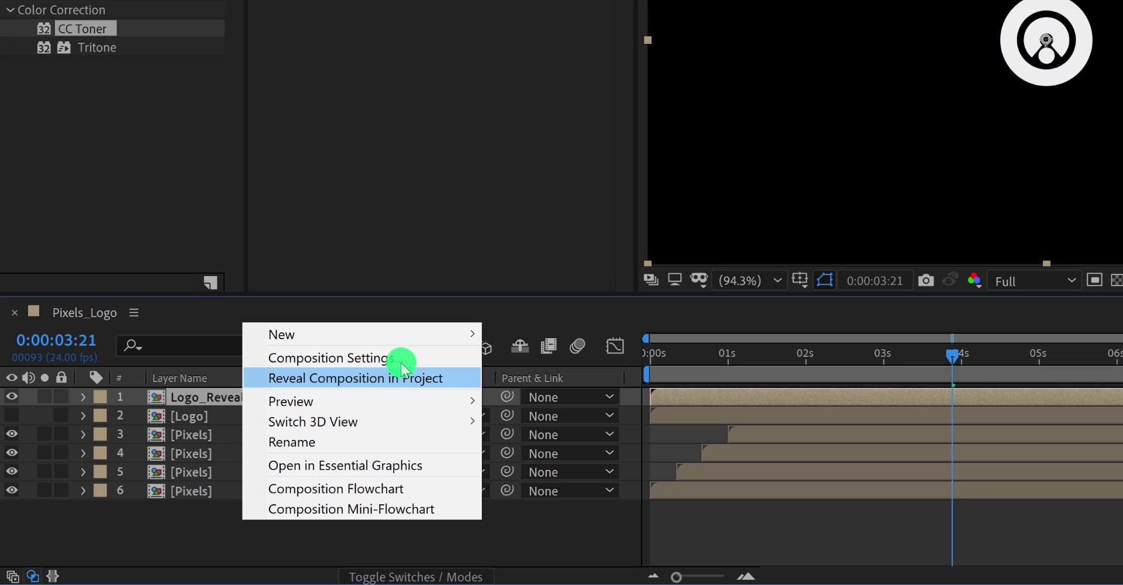
{"action": "mouse_move", "coordinate": [398, 334]}
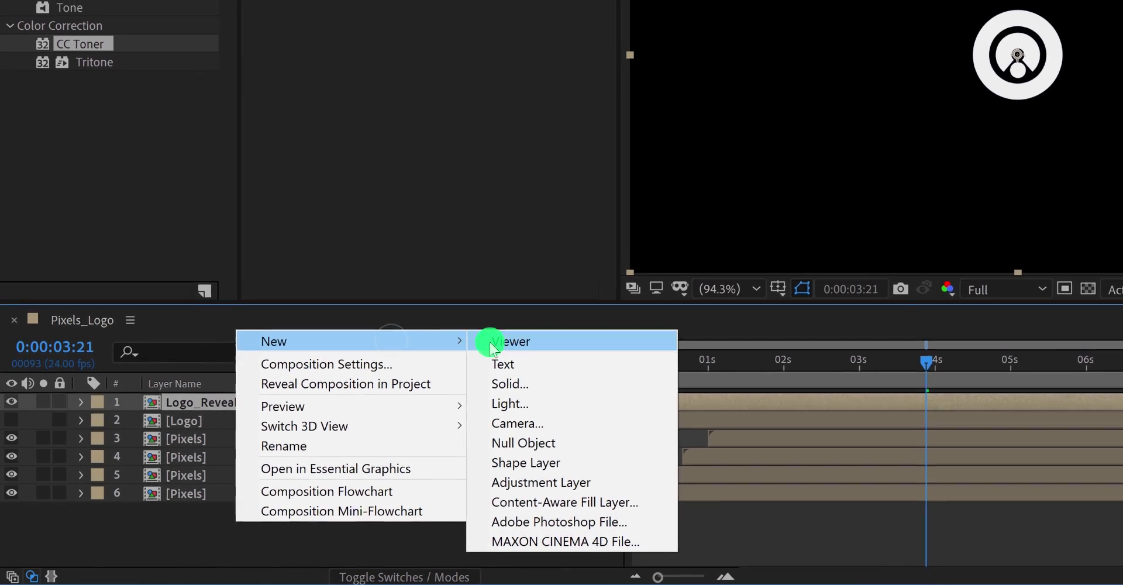
{"action": "left_click", "coordinate": [503, 384]}
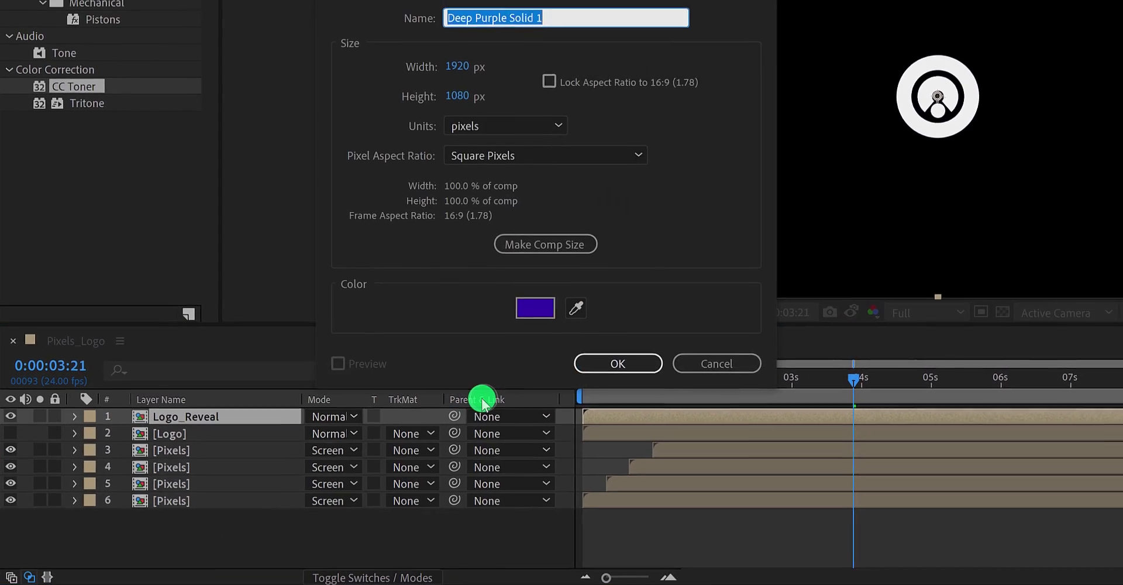
{"action": "type", "text": "Logo_Reveal_Map"}
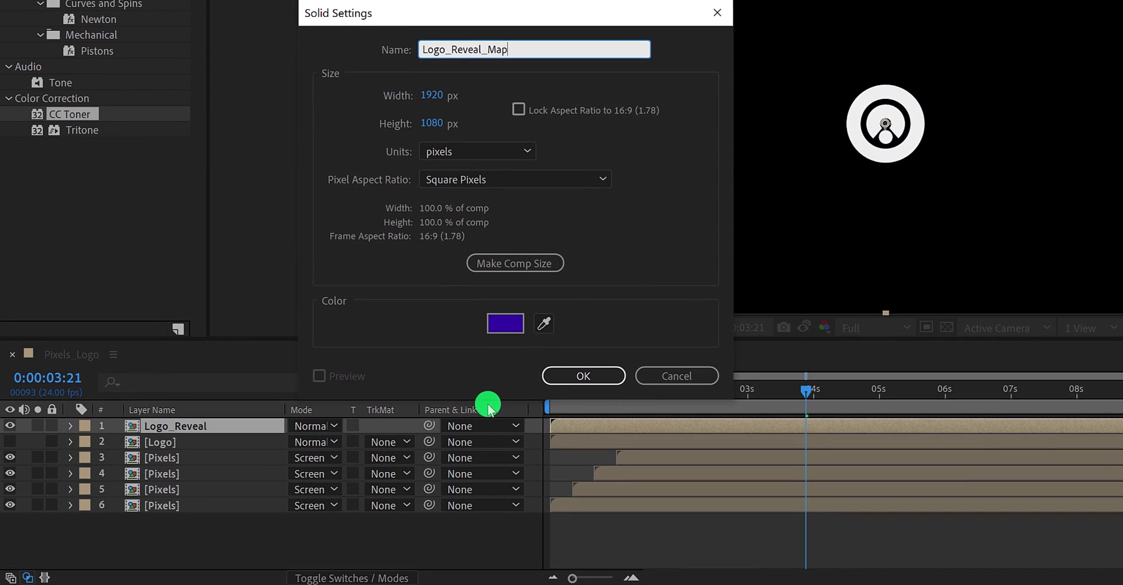
{"action": "left_click", "coordinate": [549, 375]}
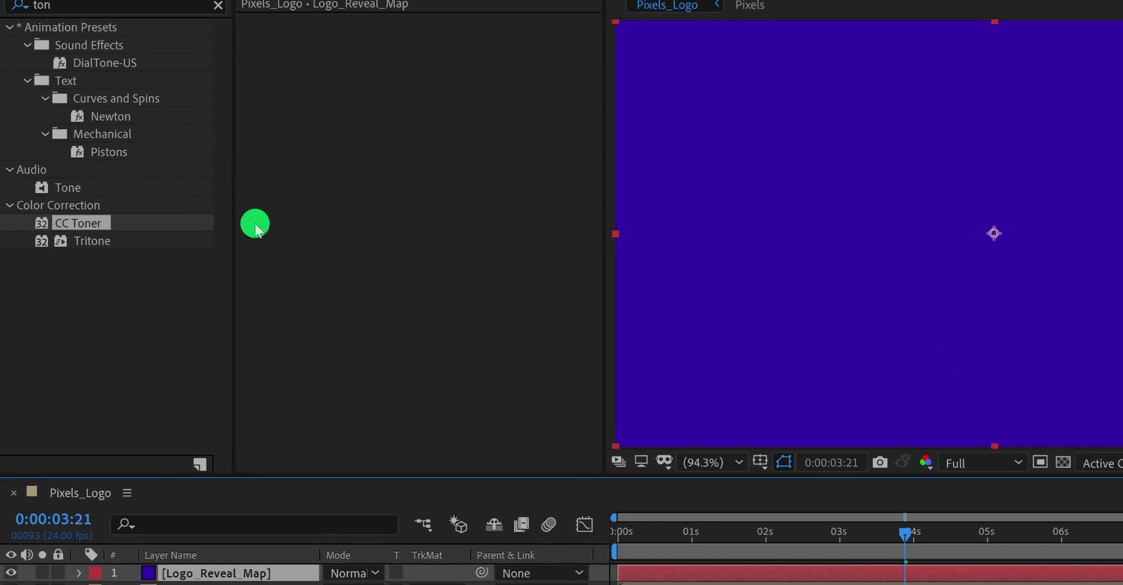
- Find the Fractal Noise effect and apply it to the Logo_Reveal_Map solid
{"action": "double_click", "coordinate": [113, 4]}
{"action": "type", "text": "f"}
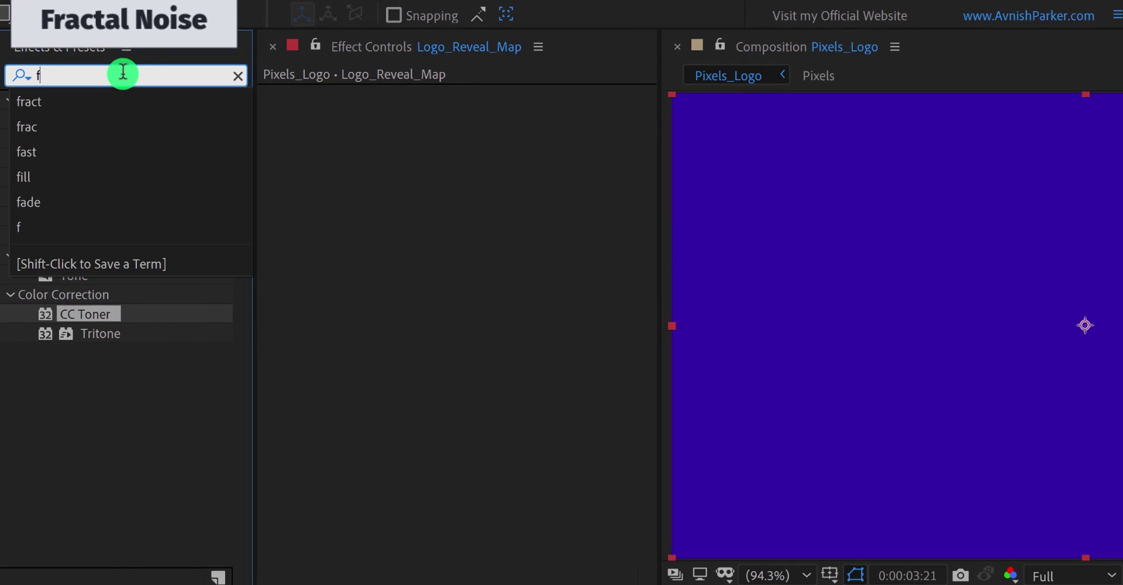
{"action": "type", "text": "rac"}
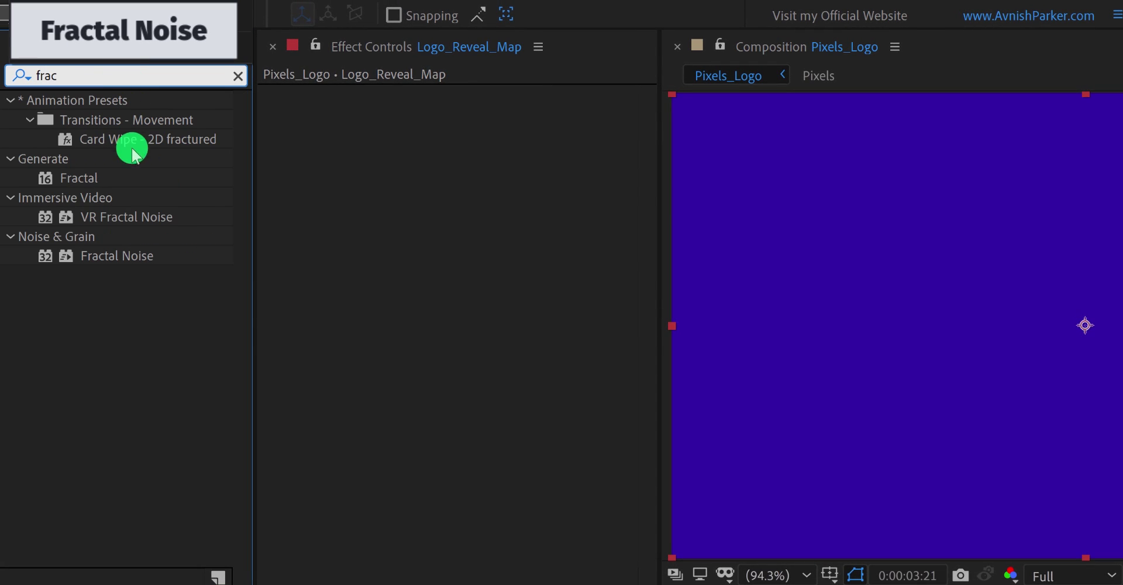
{"action": "left_click_drag", "start_coordinate": [111, 253], "coordinate": [411, 237]}
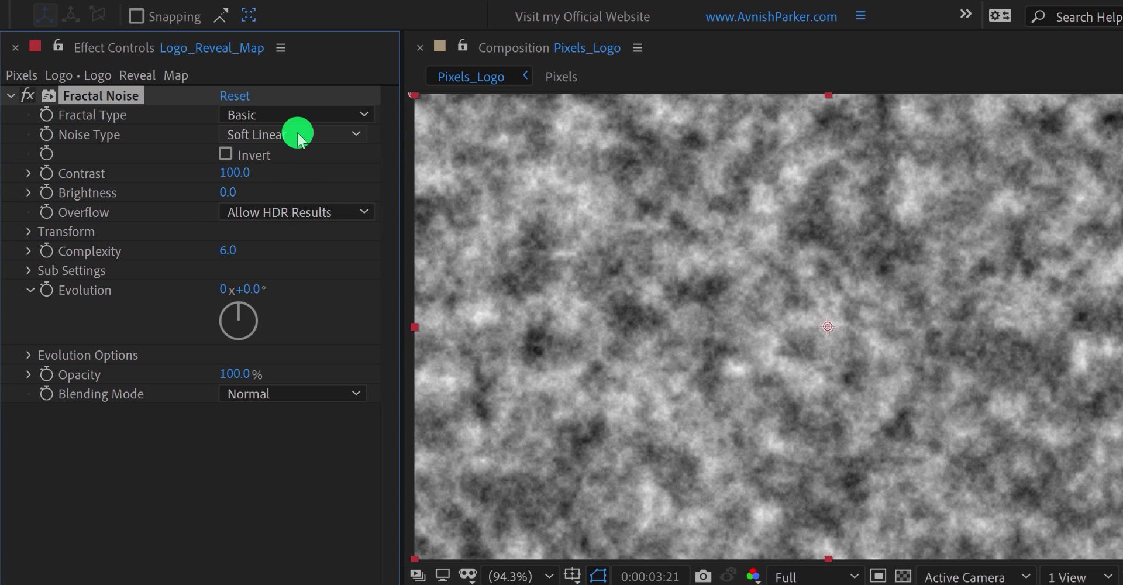
- Set the Fractal Noise type to Block, with Contrast 300 and Complexity 4
{"action": "left_click", "coordinate": [297, 135]}
{"action": "left_click", "coordinate": [292, 155]}
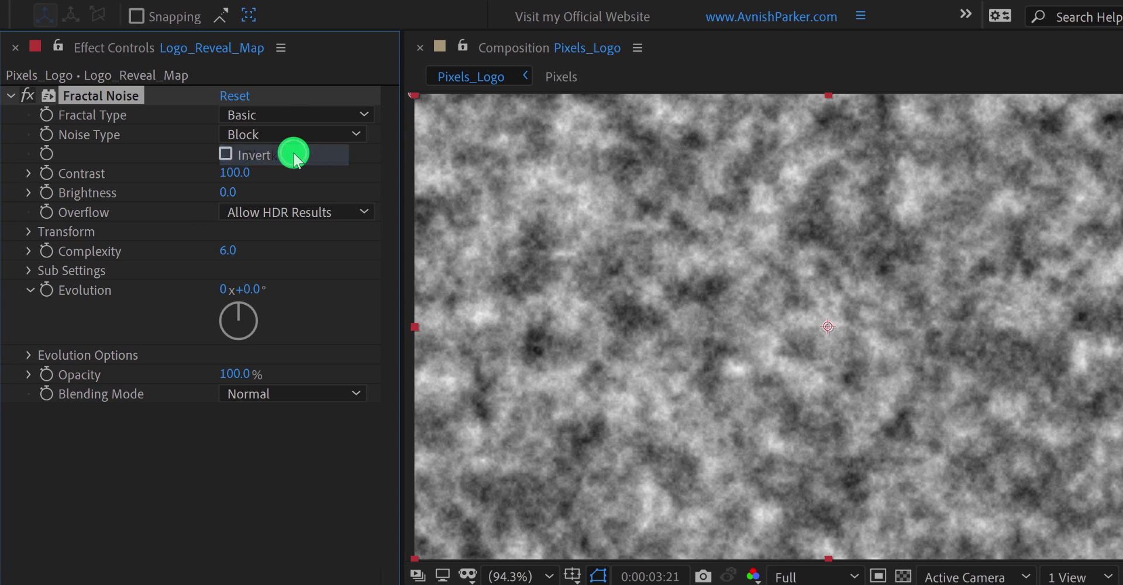
{"action": "left_click", "coordinate": [231, 171]}
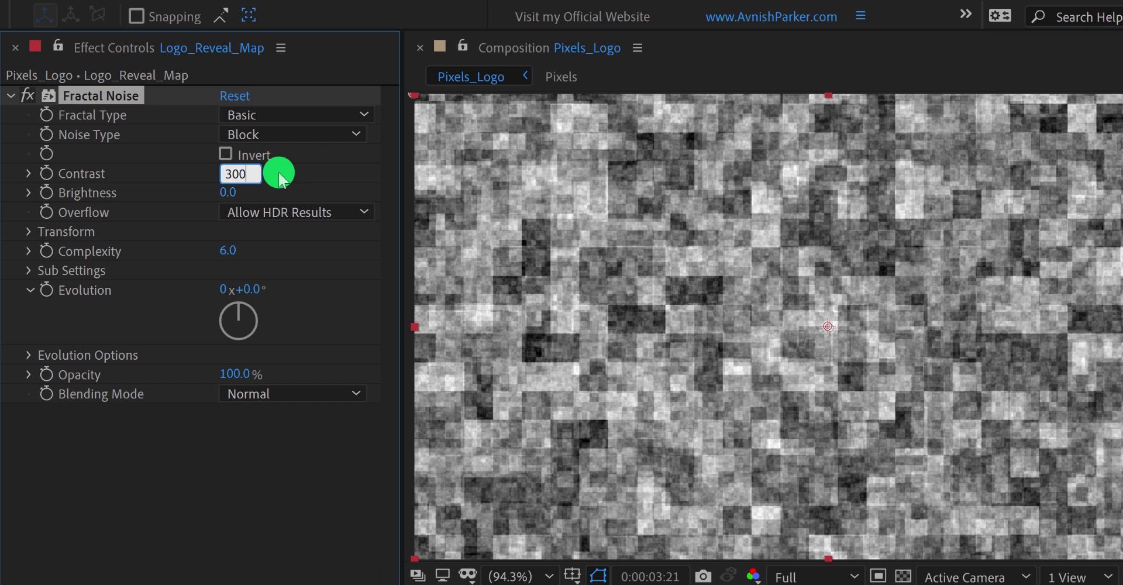
{"action": "type", "text": "300"}
{"action": "key", "text": "Return"}
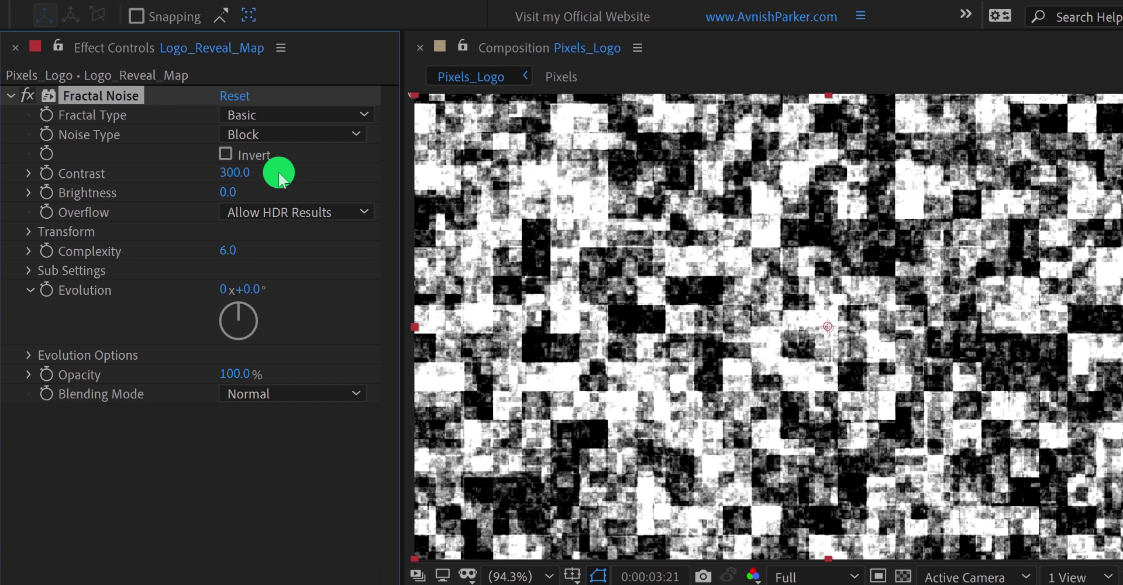
{"action": "left_click", "coordinate": [228, 253]}
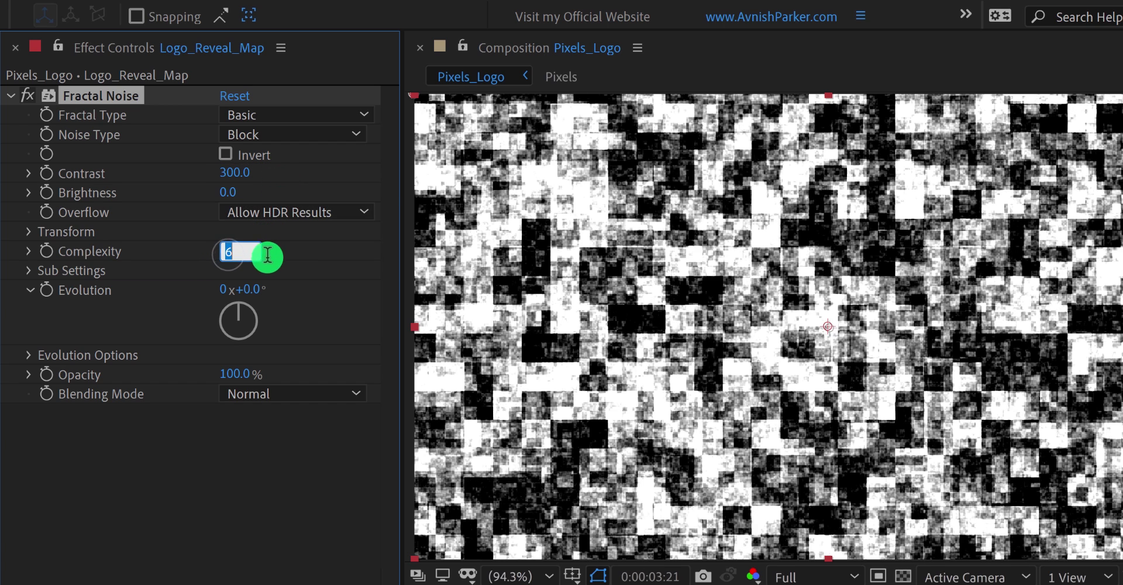
{"action": "type", "text": "4"}
{"action": "key", "text": "Return"}
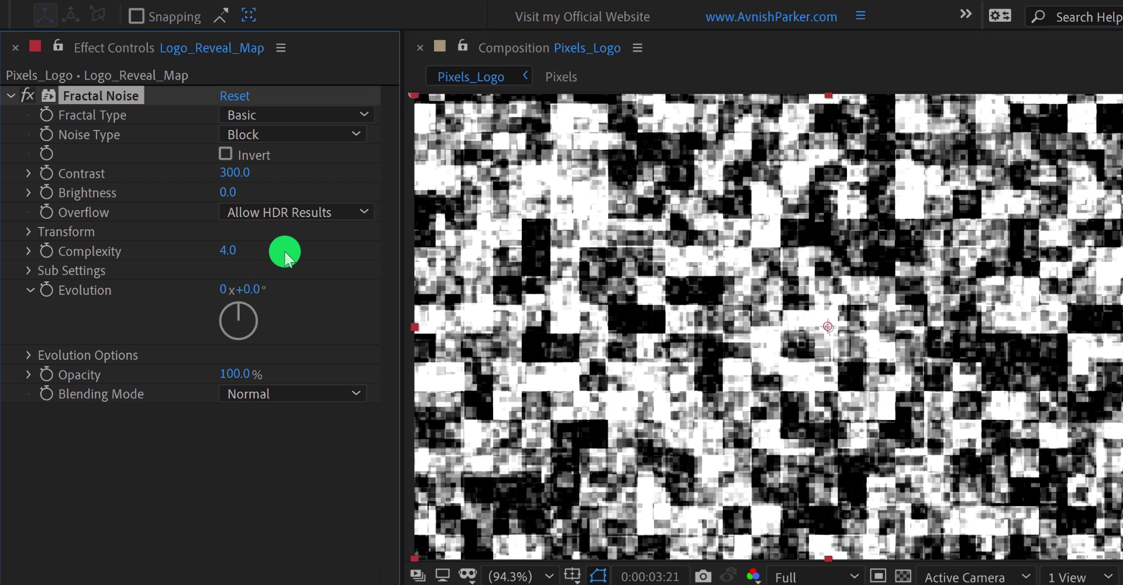
- Set the Fractal Noise transform to a Scale of 50 and a Rotation of 45°
{"action": "left_click", "coordinate": [28, 232]}
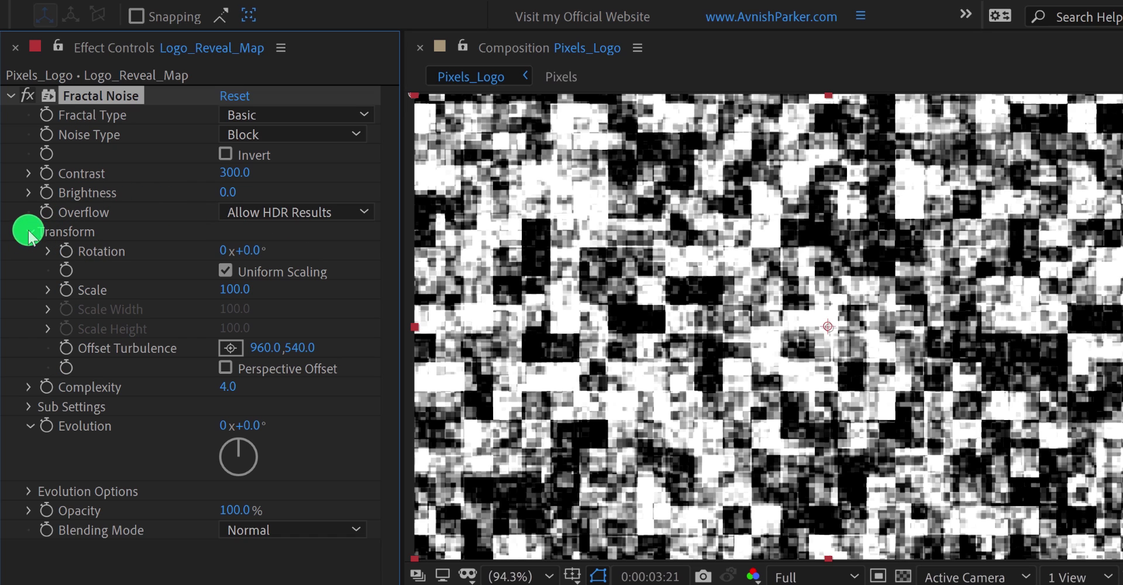
{"action": "left_click", "coordinate": [233, 291]}
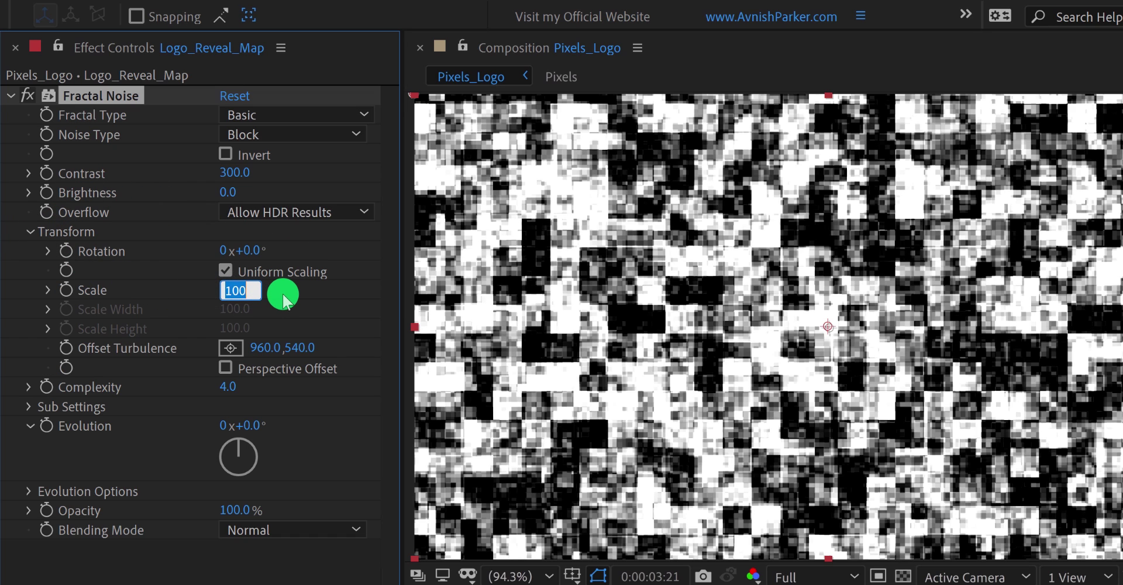
{"action": "type", "text": "50"}
{"action": "key", "text": "Return"}
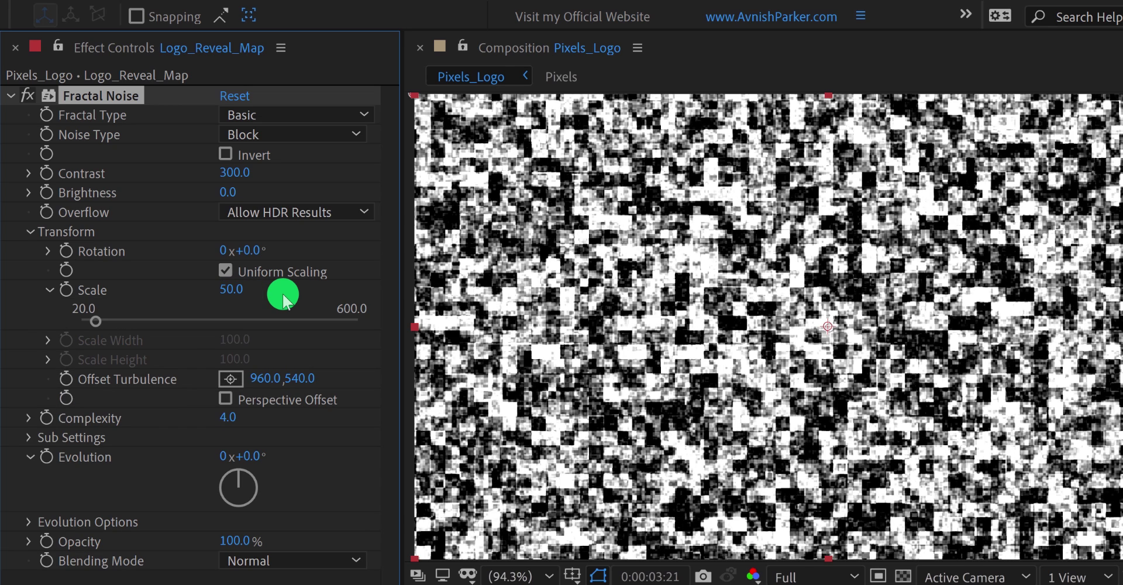
{"action": "left_click", "coordinate": [252, 253]}
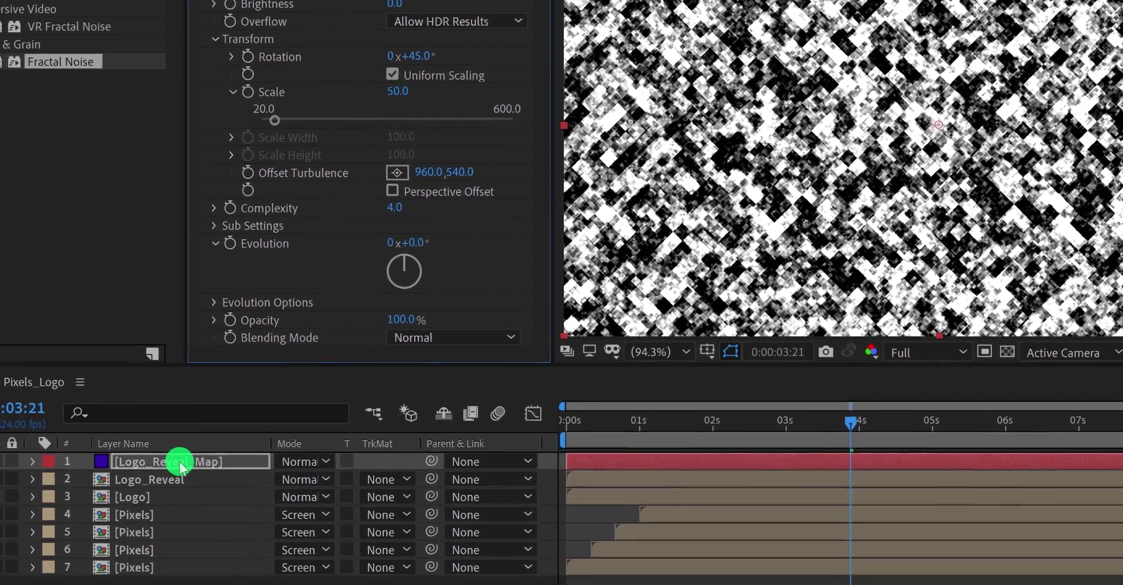
- Pre-compose the solid as Logo_Reveal_Map with all attributes moved into the new composition, and hide the resulting layer
{"action": "right_click", "coordinate": [140, 535]}
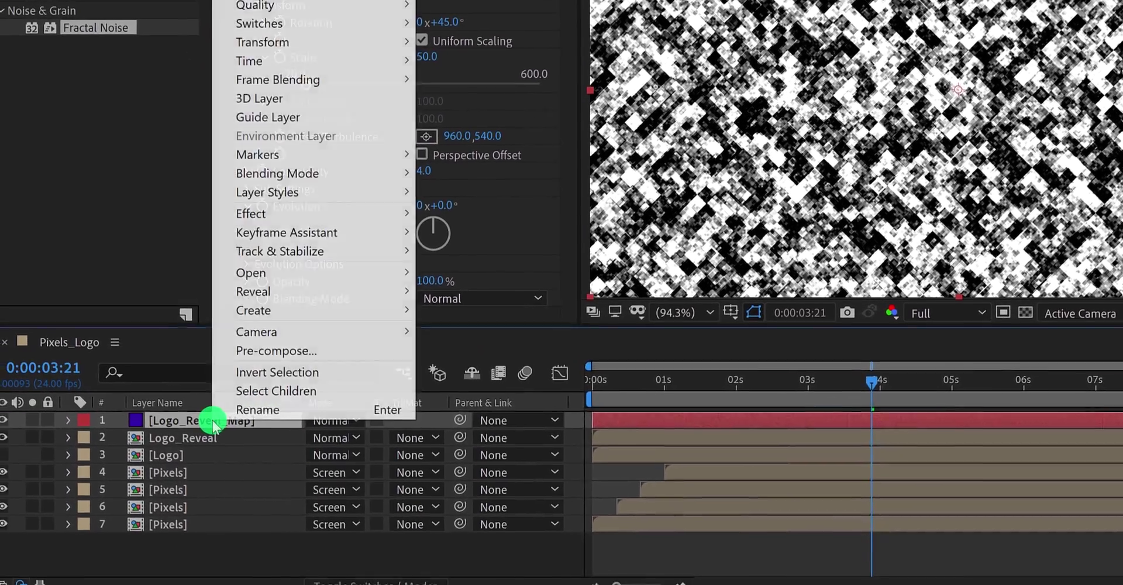
{"action": "left_click", "coordinate": [336, 344]}
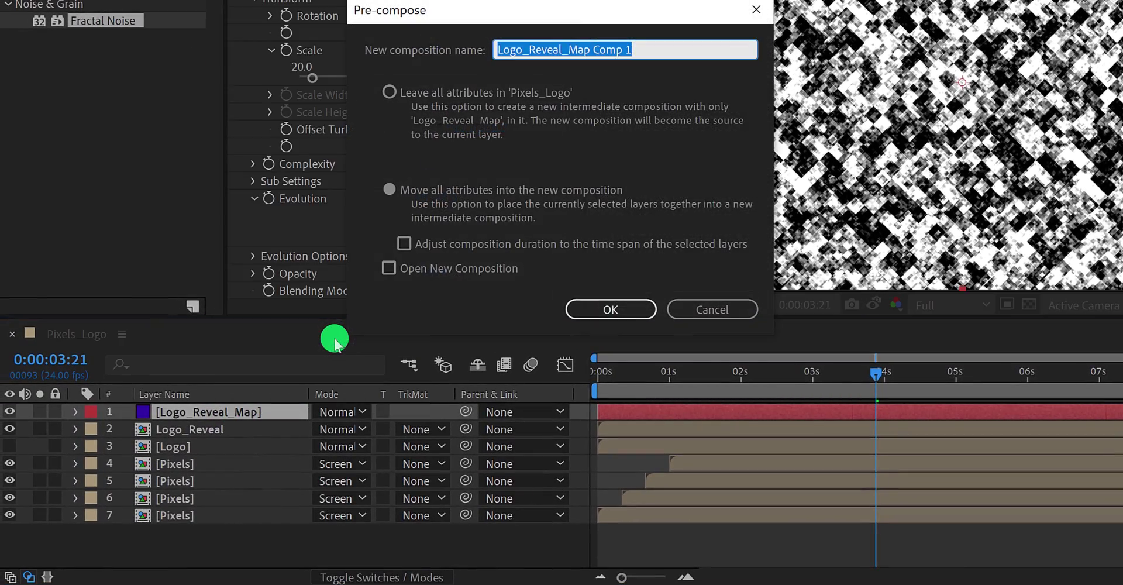
{"action": "key", "text": "End"}
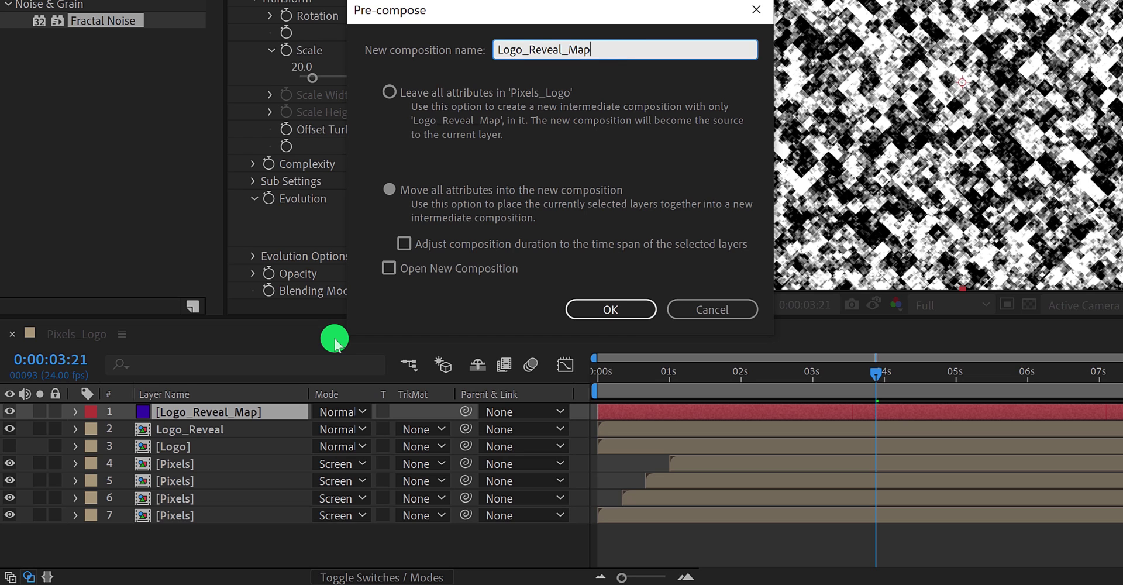
{"action": "left_click", "coordinate": [414, 191]}
{"action": "left_click", "coordinate": [583, 299]}
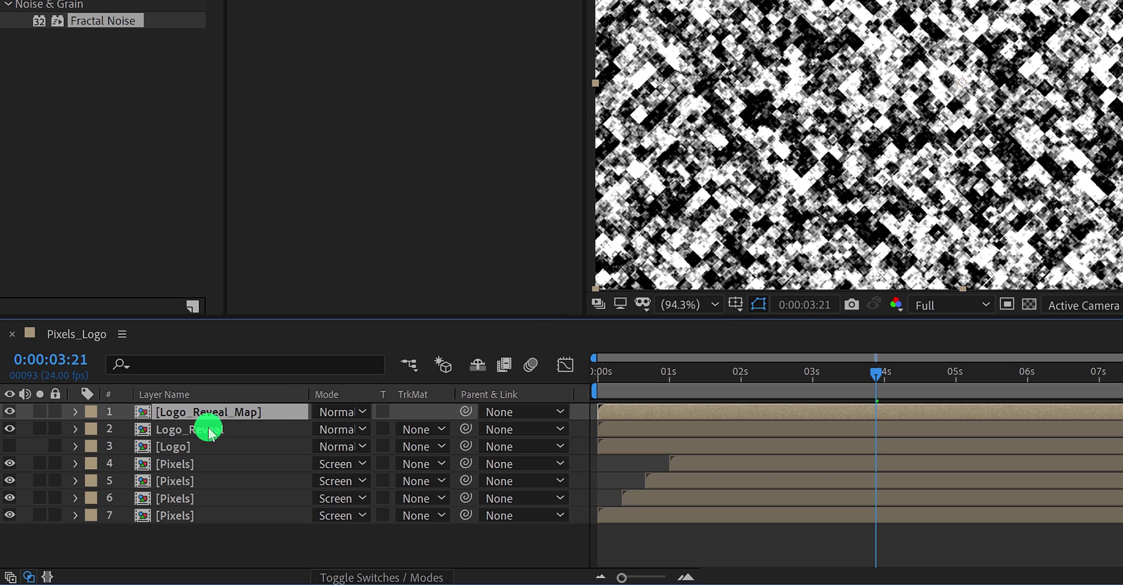
{"action": "left_click", "coordinate": [10, 412]}
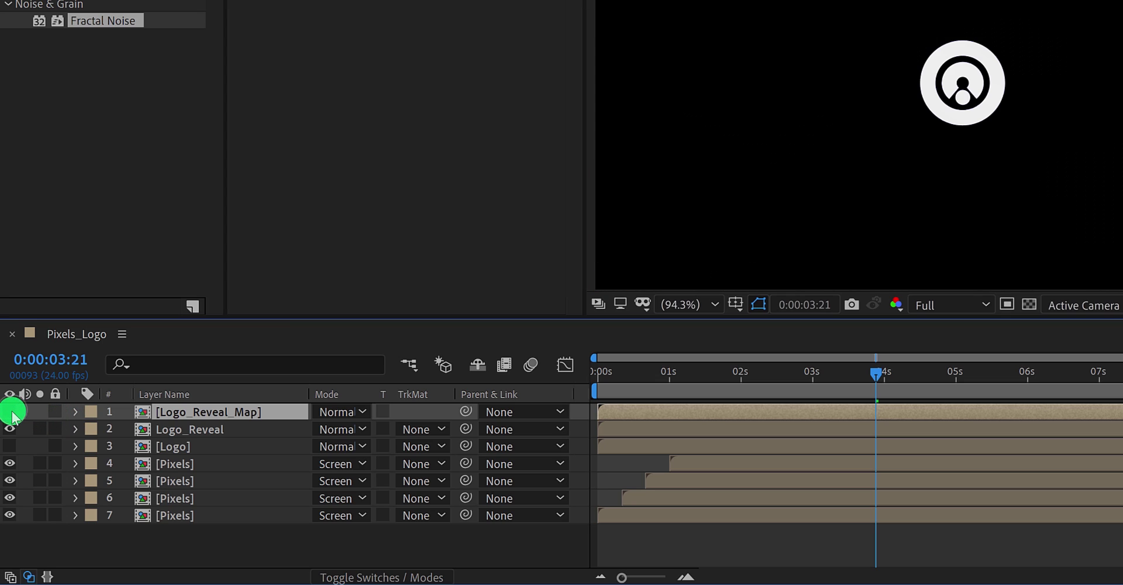
- Open the Logo_Reveal_Map composition and keyframe the solid's Fractal Noise Brightness at 0 seconds with a value of -281
{"action": "double_click", "coordinate": [194, 413]}
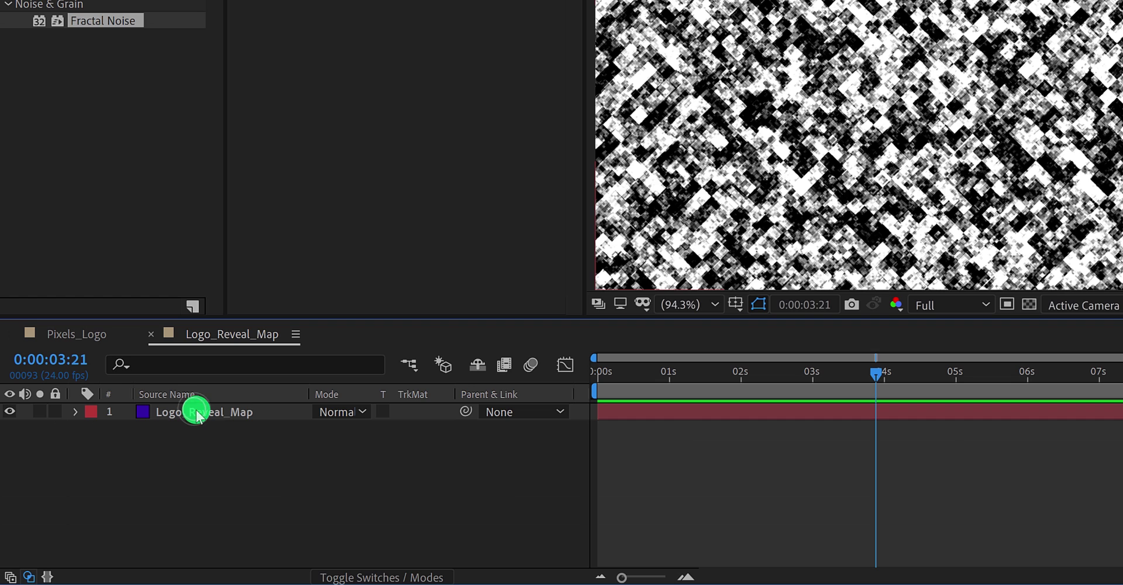
{"action": "left_click", "coordinate": [601, 373]}
{"action": "left_click", "coordinate": [612, 411]}
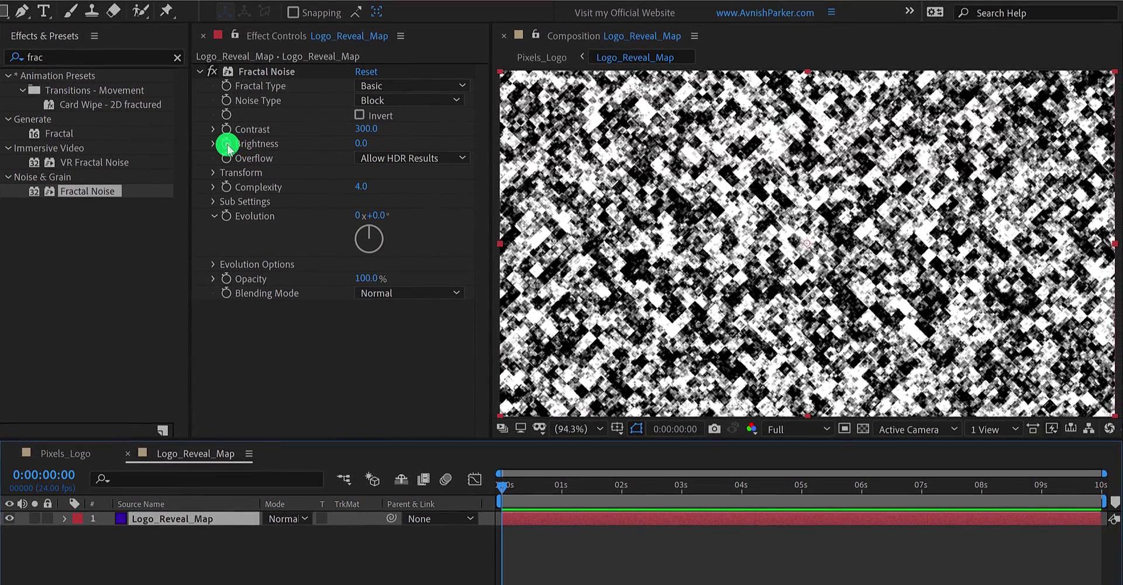
{"action": "left_click", "coordinate": [227, 145]}
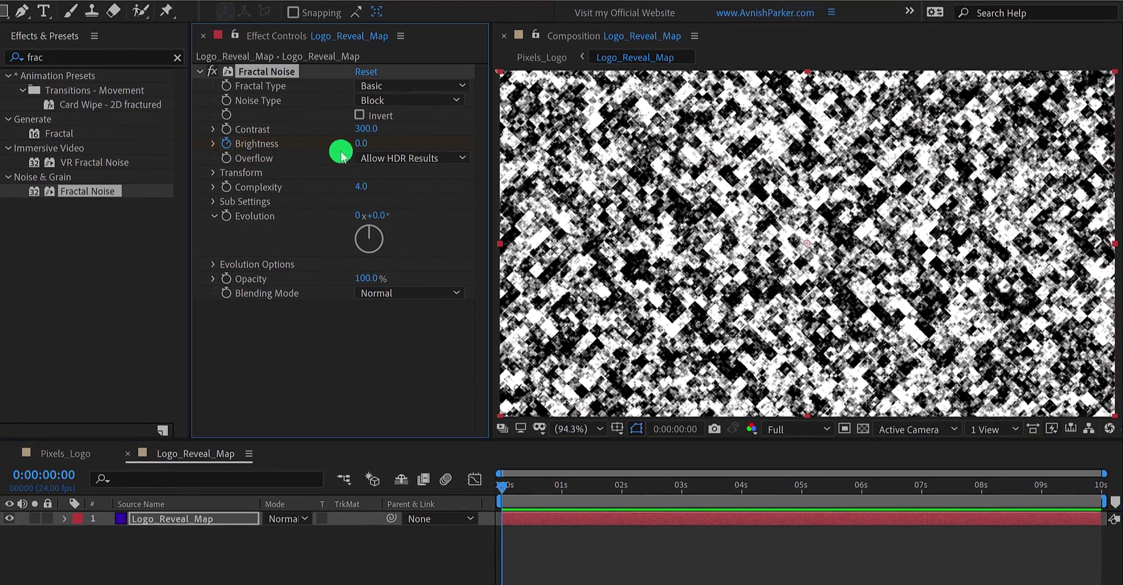
{"action": "left_click_drag", "start_coordinate": [359, 147], "coordinate": [269, 224]}
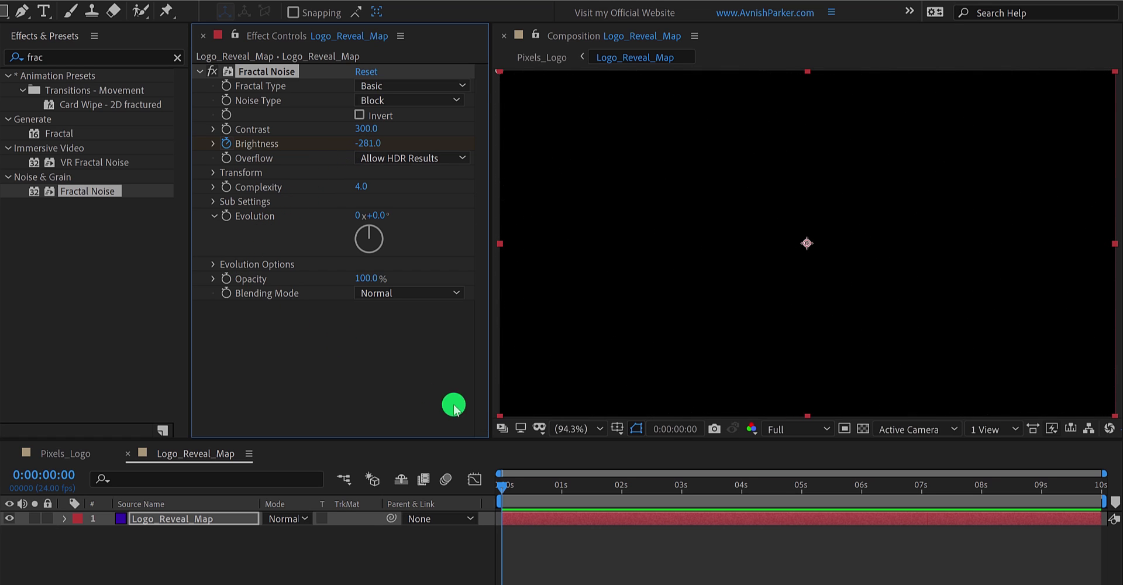
- Add a Brightness keyframe of 266 at 5 seconds and preview the noise transition along the timeline
{"action": "left_click_drag", "start_coordinate": [685, 489], "coordinate": [800, 498]}
{"action": "left_click_drag", "start_coordinate": [360, 149], "coordinate": [787, 151]}
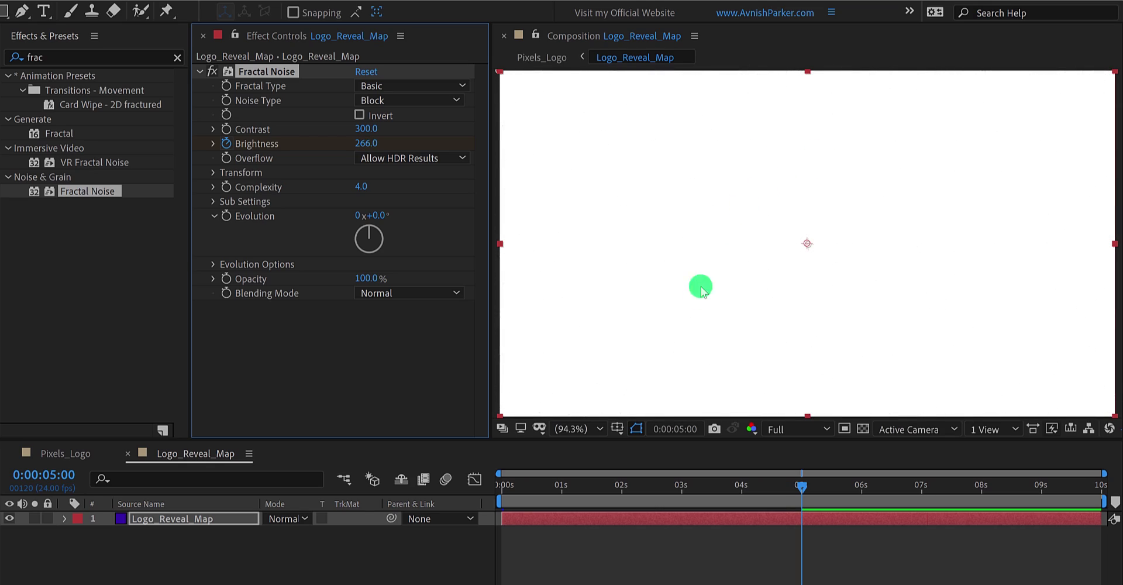
{"action": "left_click_drag", "start_coordinate": [521, 485], "coordinate": [641, 491]}
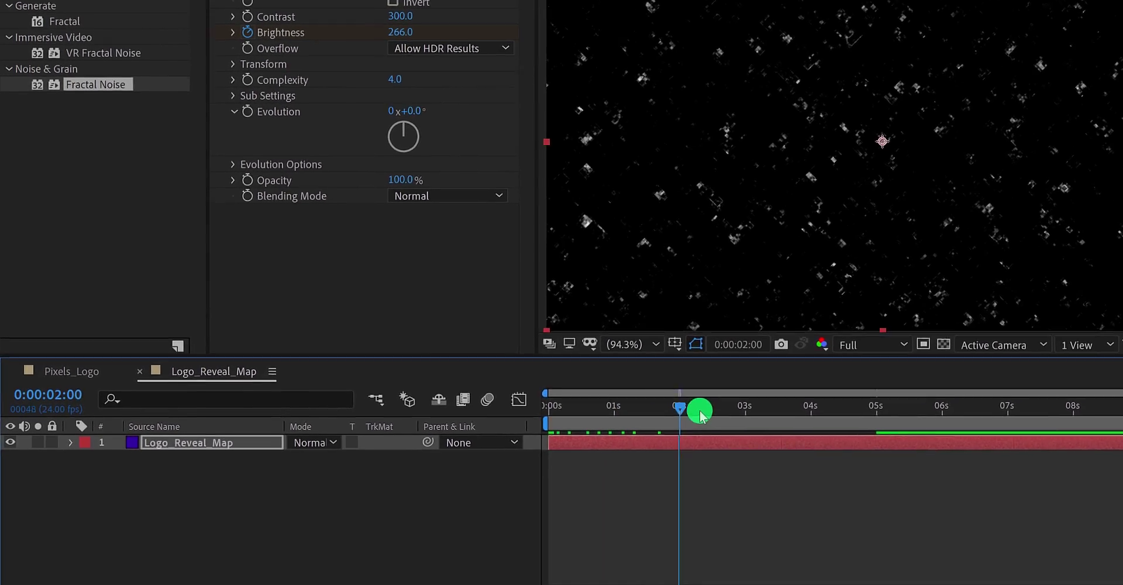
{"action": "left_click_drag", "start_coordinate": [701, 414], "coordinate": [733, 413]}
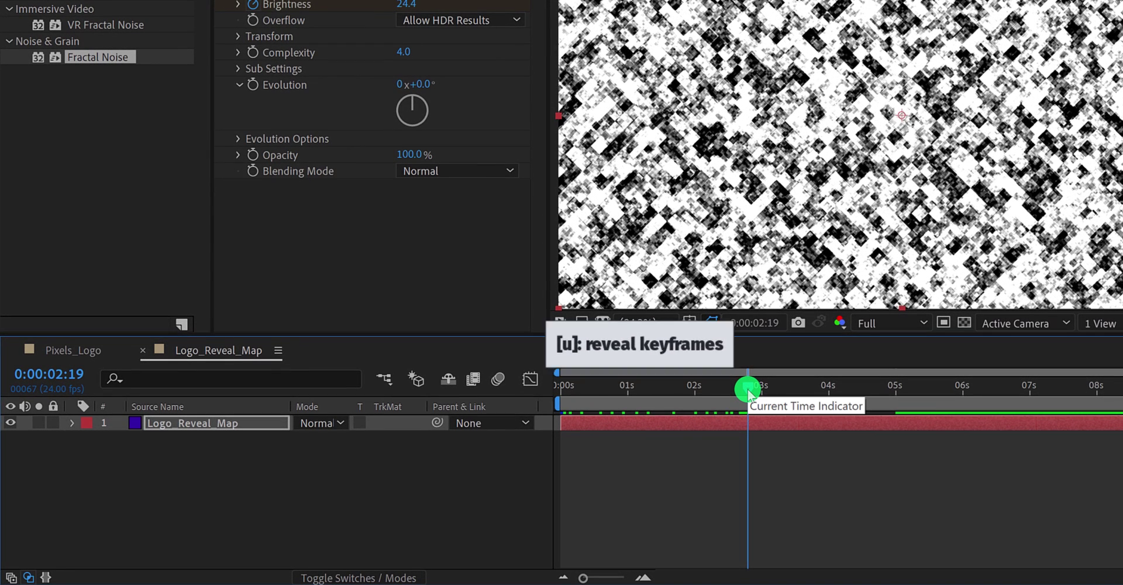
- Reveal the Fractal Noise Brightness keyframes in Logo_Reveal_Map and apply Easy Ease to both of them
{"action": "key", "text": "u"}
{"action": "left_click_drag", "start_coordinate": [909, 442], "coordinate": [536, 490]}
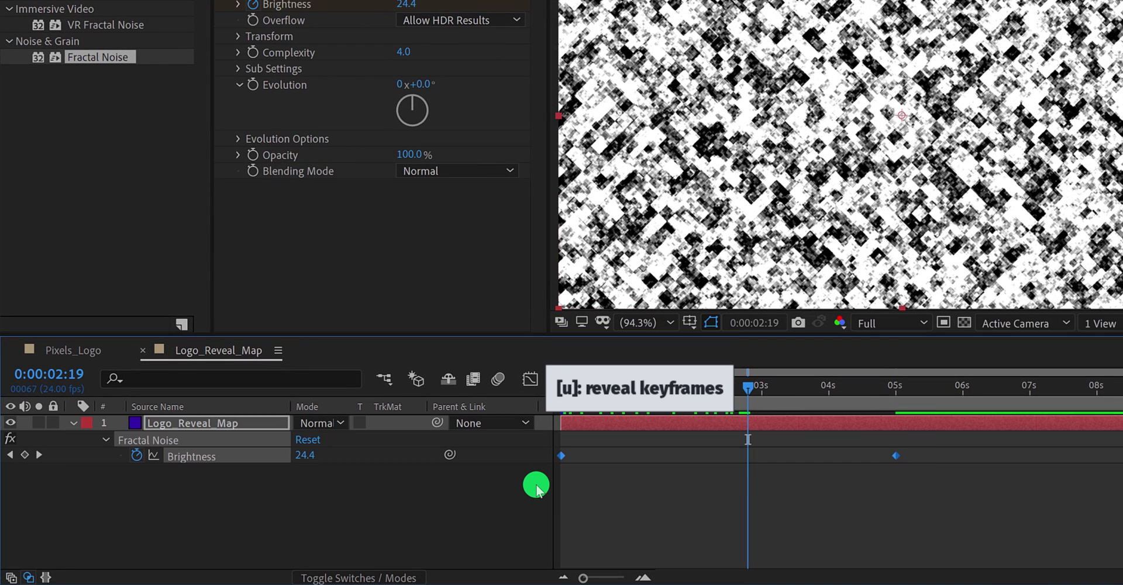
{"action": "key", "text": "F9"}
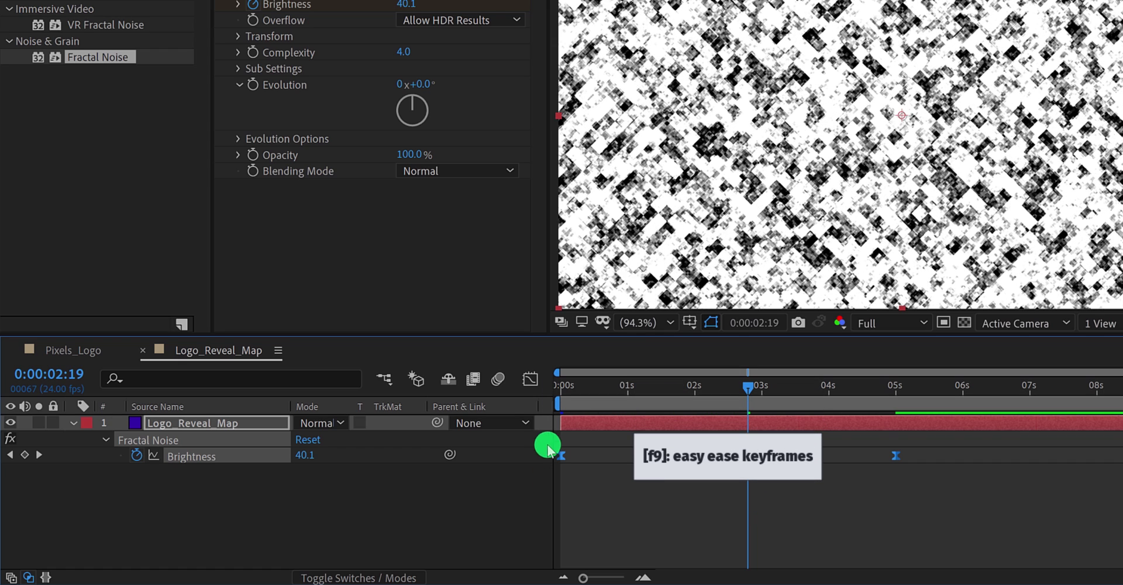
- Return to the Pixels_Logo composition and apply the Set Matte effect to the Logo_Reveal layer
{"action": "left_click", "coordinate": [91, 350]}
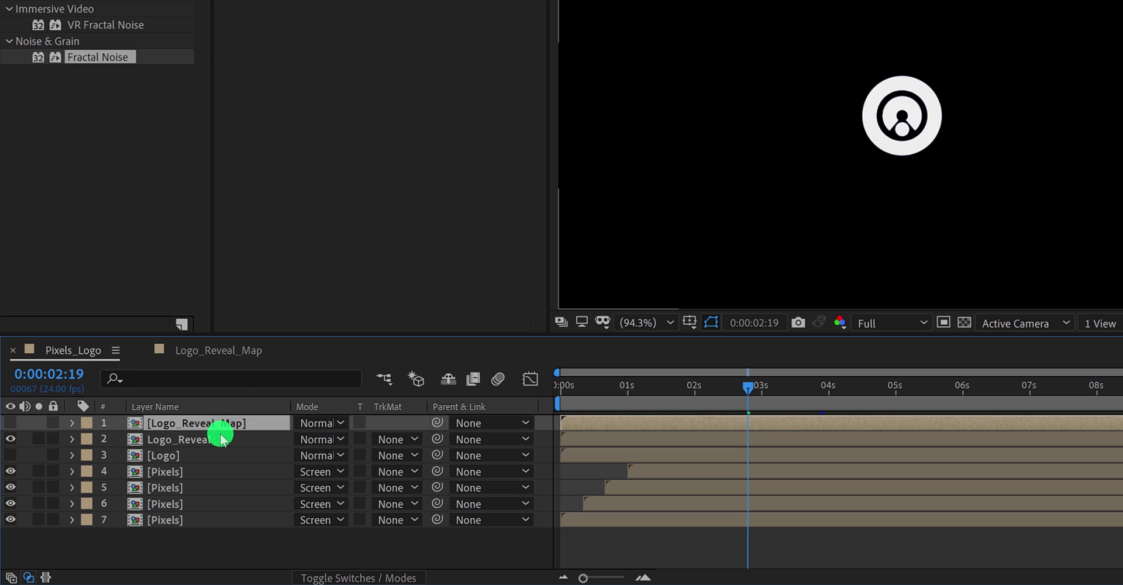
{"action": "left_click", "coordinate": [201, 444]}
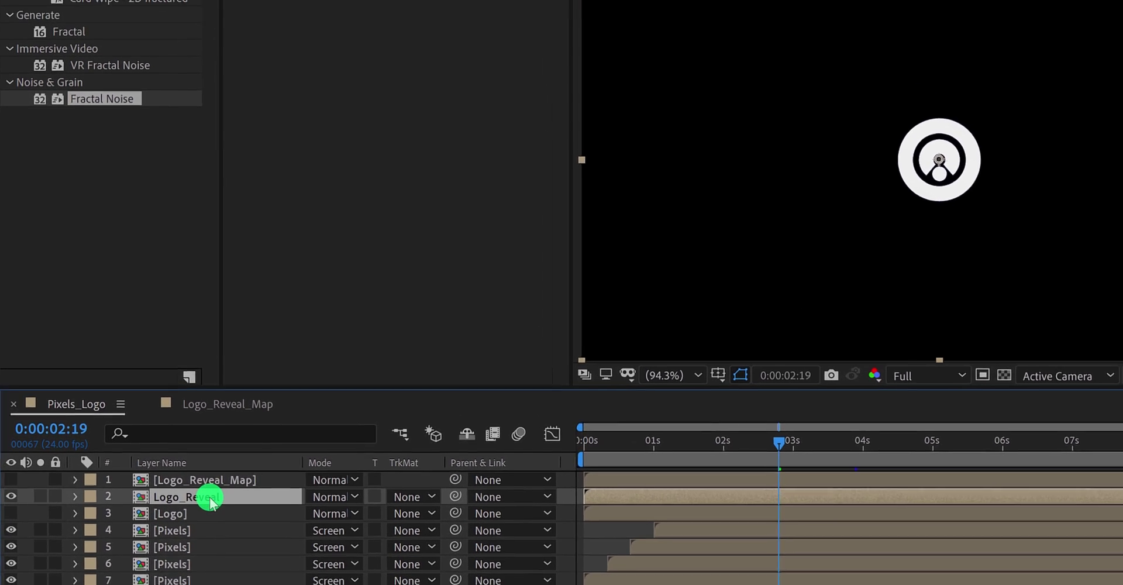
{"action": "double_click", "coordinate": [132, 61]}
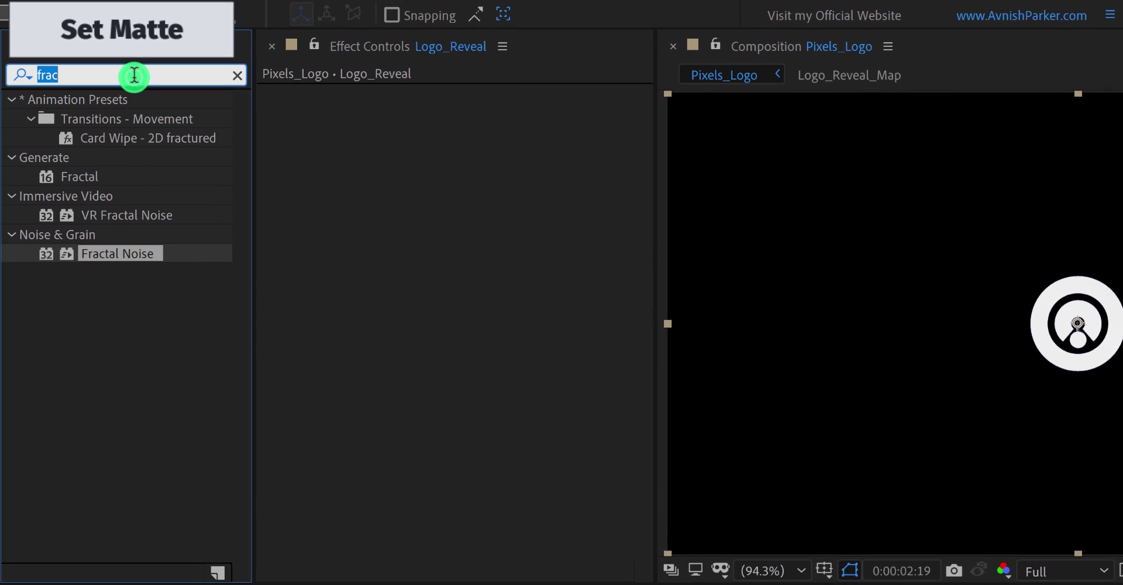
{"action": "type", "text": "set"}
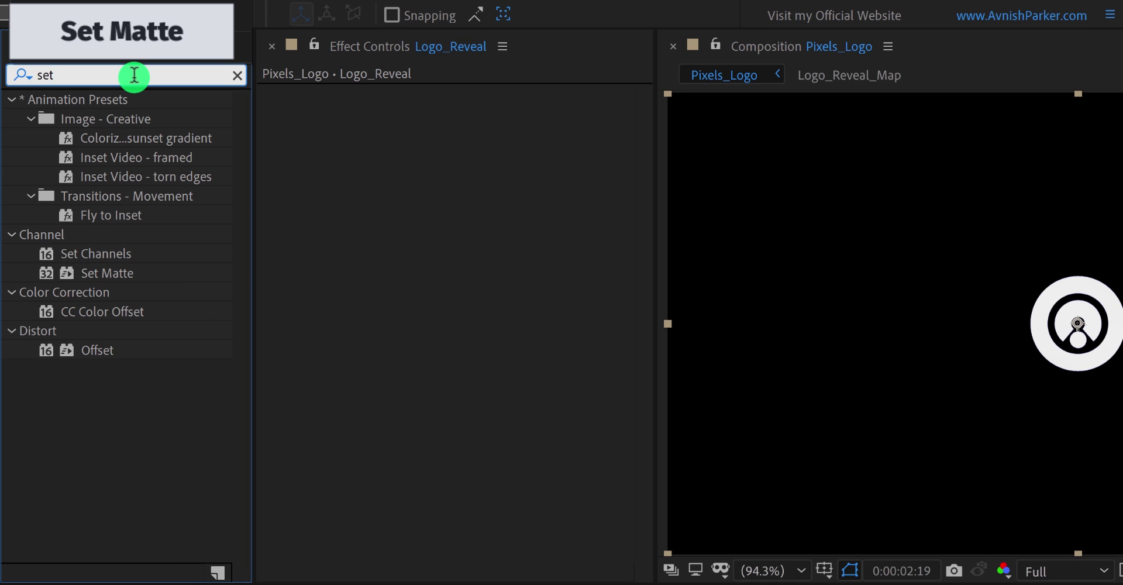
{"action": "left_click_drag", "start_coordinate": [114, 268], "coordinate": [351, 210]}
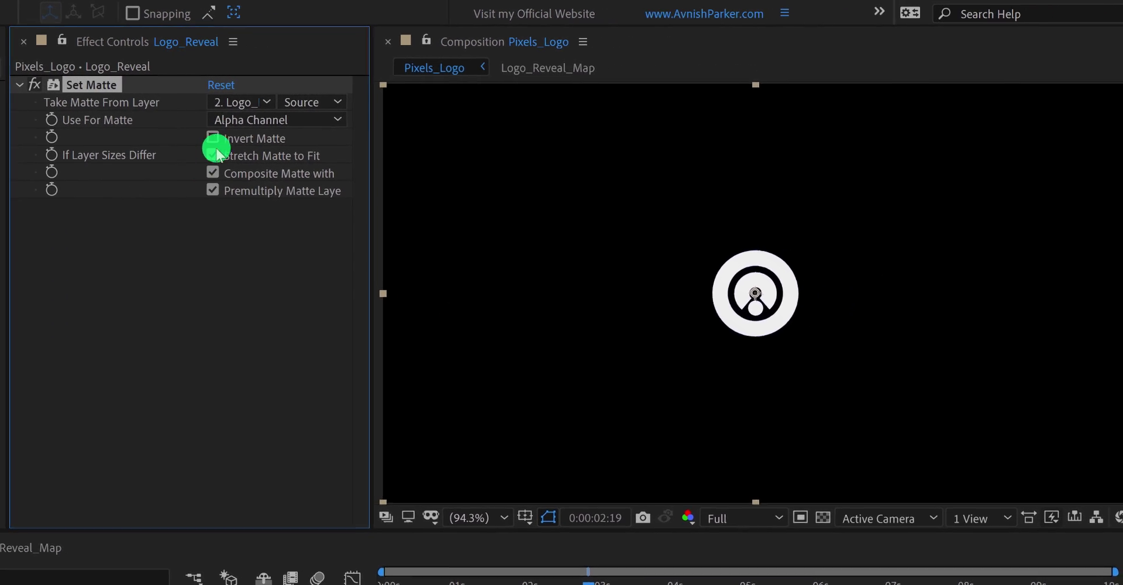
- Set the matte source to Logo_Reveal_Map using Luminance, and preview the logo reveal along the timeline
{"action": "left_click", "coordinate": [321, 105]}
{"action": "left_click", "coordinate": [259, 145]}
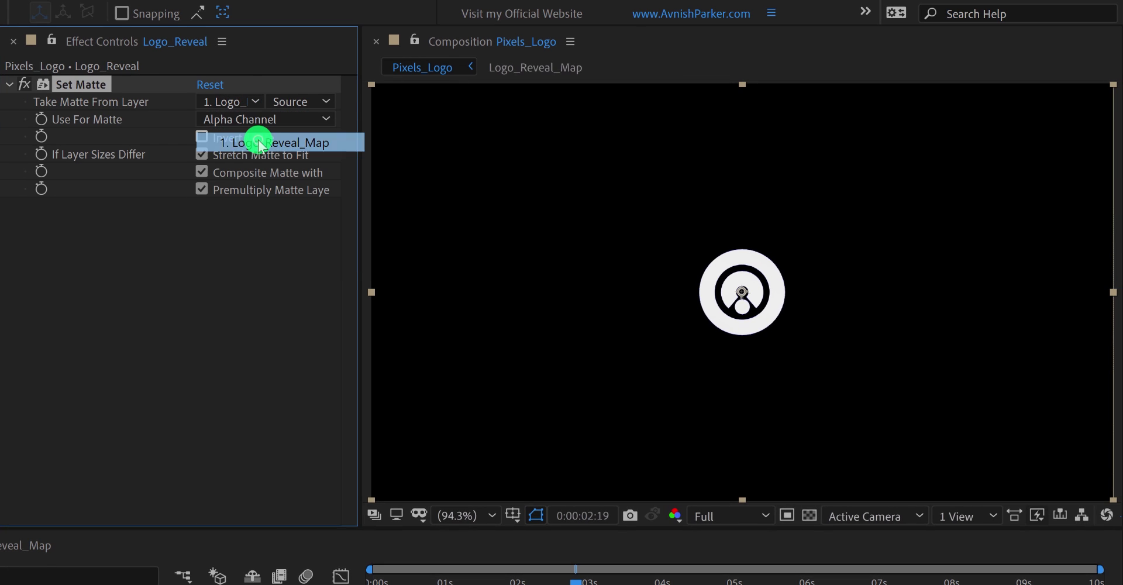
{"action": "left_click", "coordinate": [263, 119]}
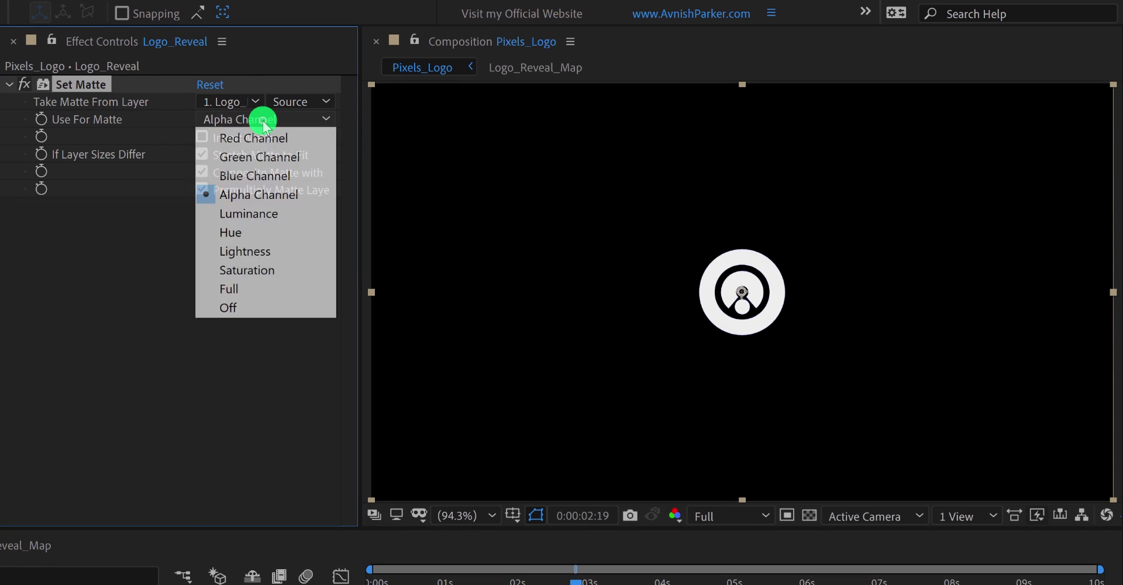
{"action": "left_click", "coordinate": [271, 211]}
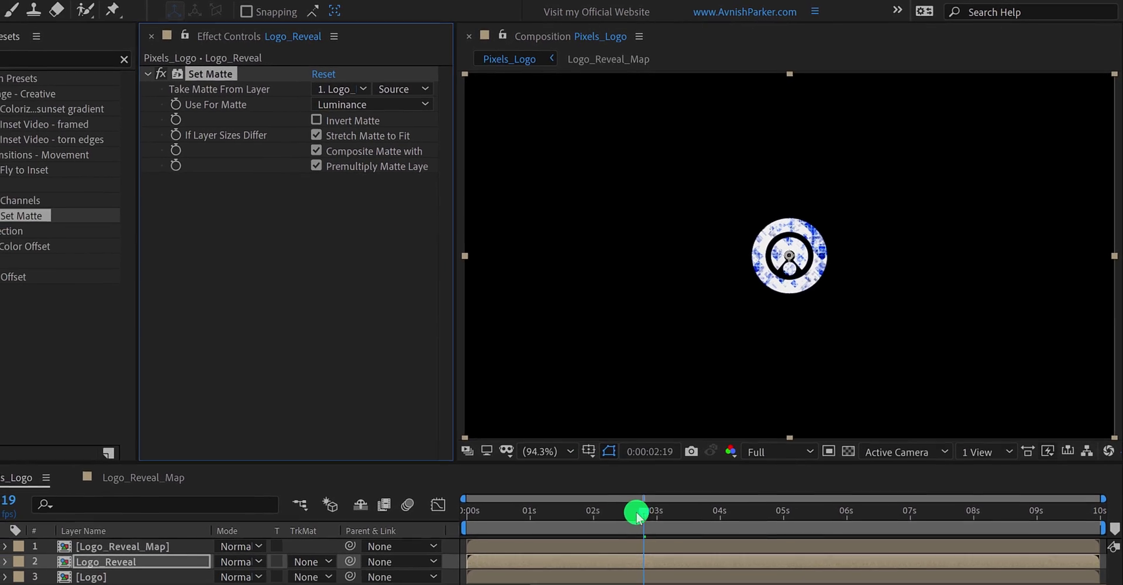
{"action": "left_click_drag", "start_coordinate": [636, 514], "coordinate": [482, 528]}
{"action": "left_click_drag", "start_coordinate": [594, 502], "coordinate": [644, 500]}
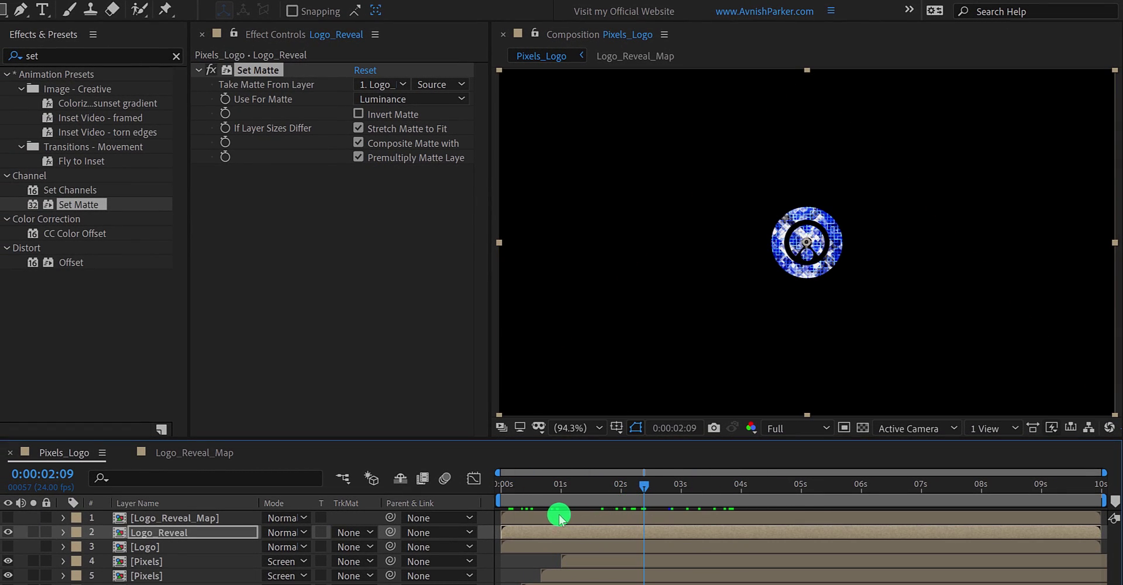
- Shift the Logo_Reveal_Map and Logo_Reveal layers together so both start at about 1.5 seconds, and preview the reveal
{"action": "left_click", "coordinate": [219, 518], "text": "ctrl"}
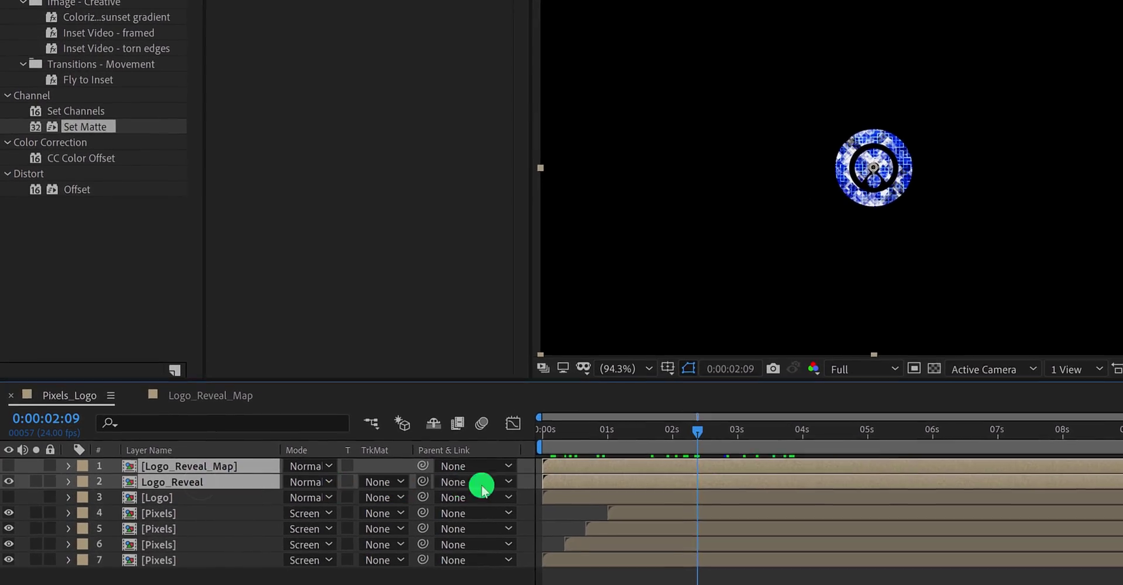
{"action": "left_click_drag", "start_coordinate": [697, 432], "coordinate": [740, 433]}
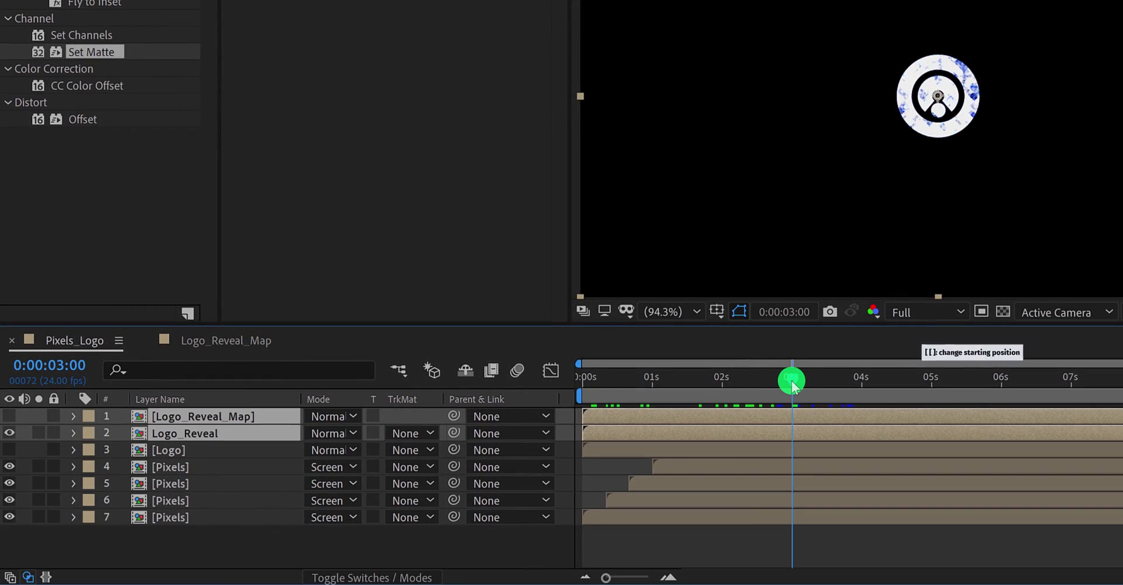
{"action": "key", "text": "bracketleft"}
{"action": "left_click_drag", "start_coordinate": [793, 383], "coordinate": [981, 380]}
{"action": "key", "text": "bracketleft"}
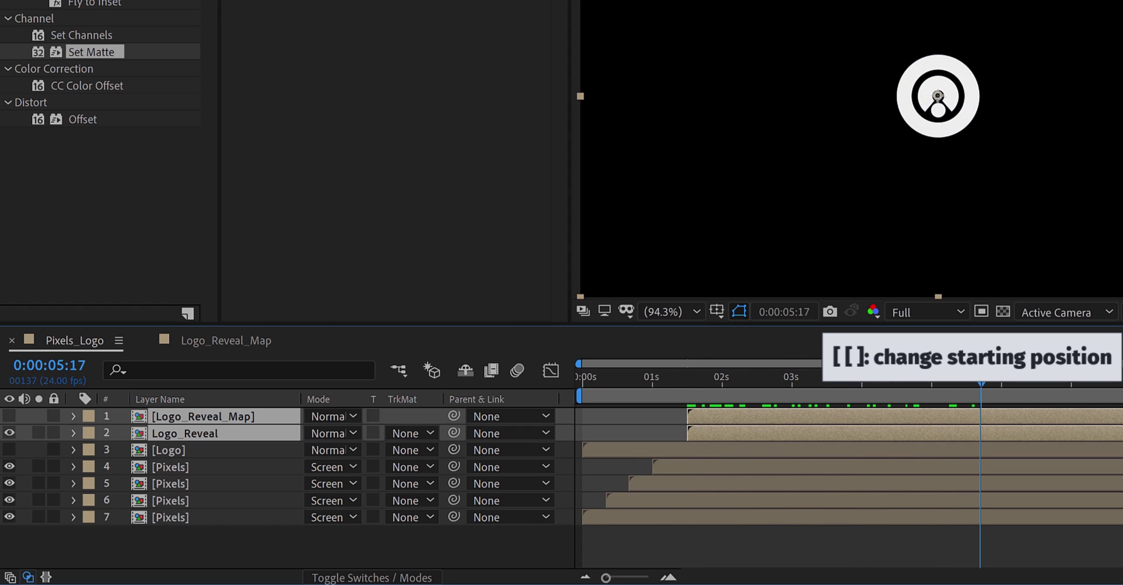
- Create a new 1920 × 1080 px deep purple solid named Light in the Pixels_Logo composition
{"action": "left_click", "coordinate": [435, 553]}
{"action": "right_click", "coordinate": [434, 552]}
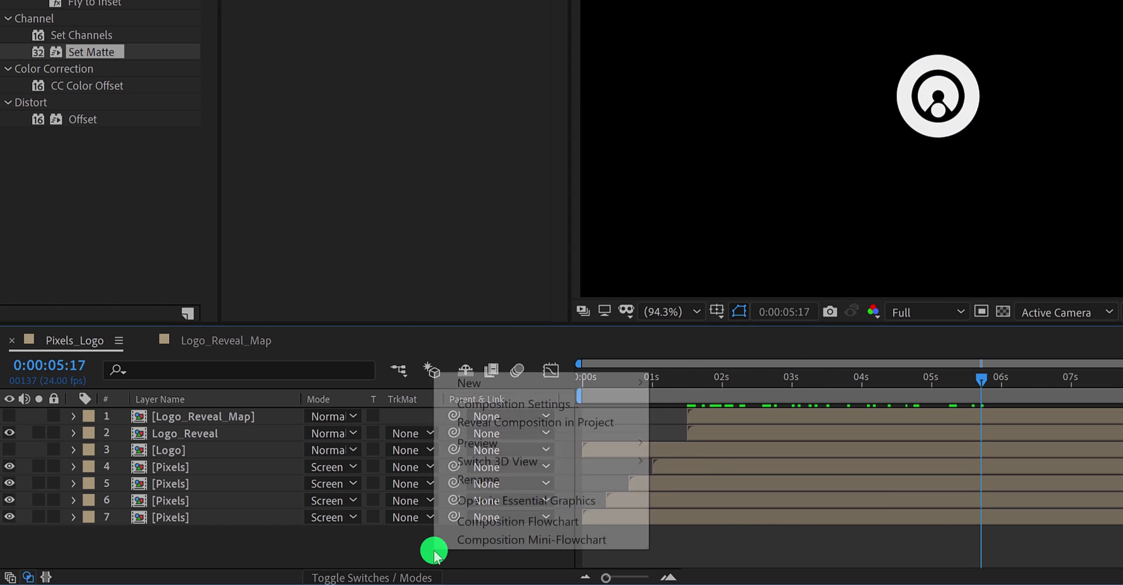
{"action": "mouse_move", "coordinate": [592, 383]}
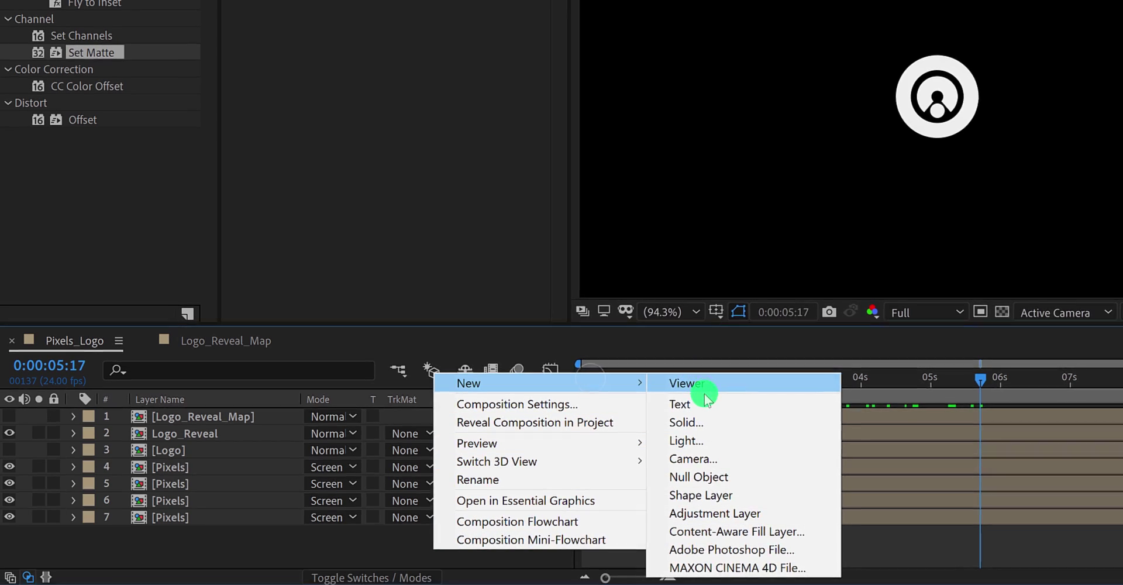
{"action": "left_click", "coordinate": [688, 422]}
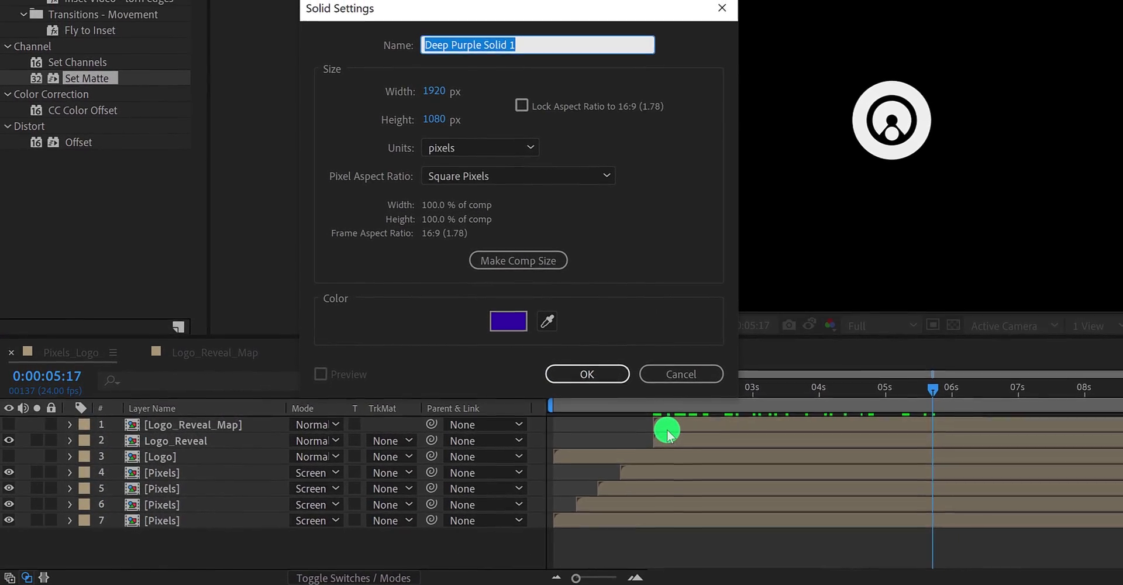
{"action": "type", "text": "Light"}
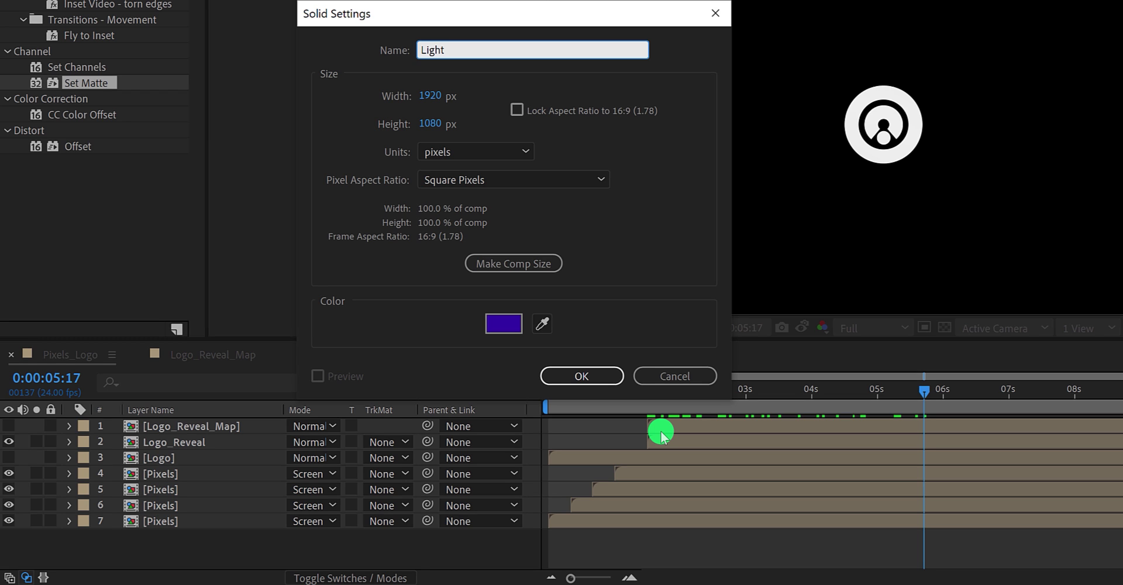
{"action": "key", "text": "Return"}
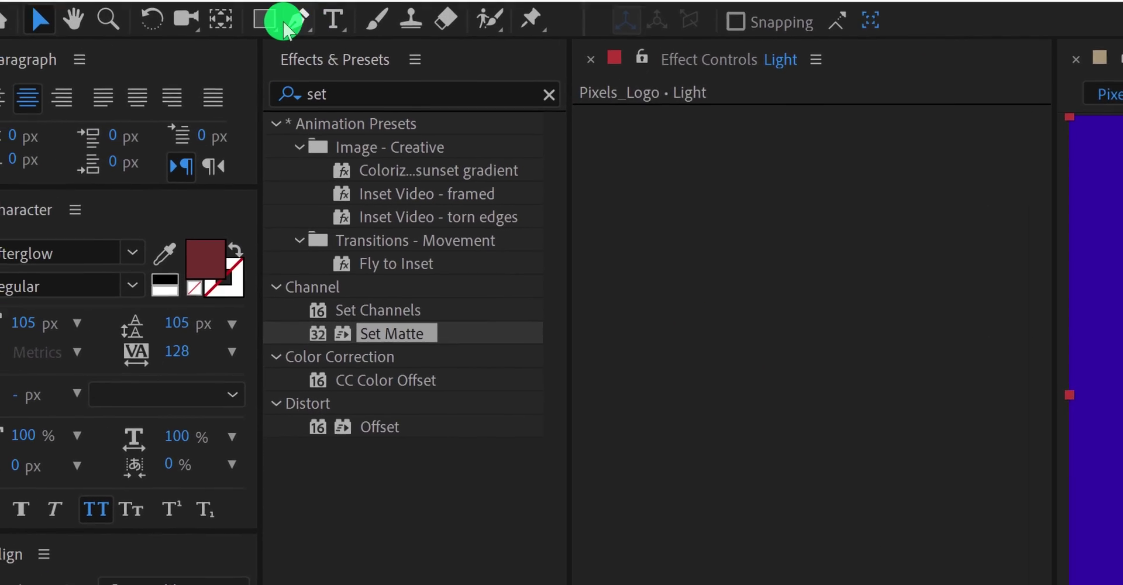
- Draw a wide, flat elliptical mask on the Light solid, centred on the upper edge of the frame
{"action": "left_click", "coordinate": [303, 41]}
{"action": "left_click", "coordinate": [420, 103]}
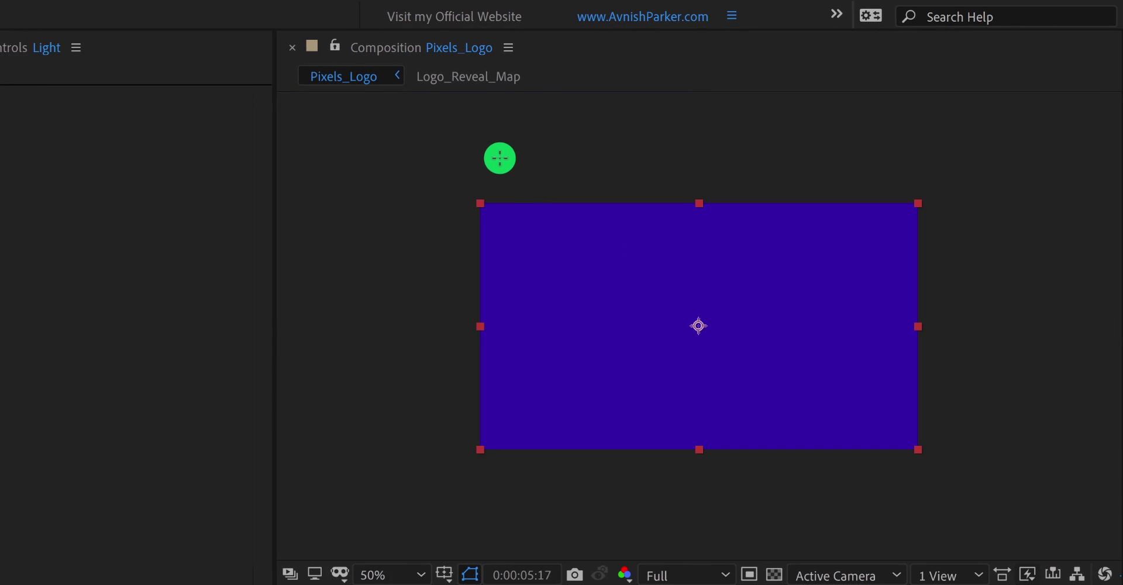
{"action": "left_click_drag", "start_coordinate": [500, 158], "coordinate": [904, 242]}
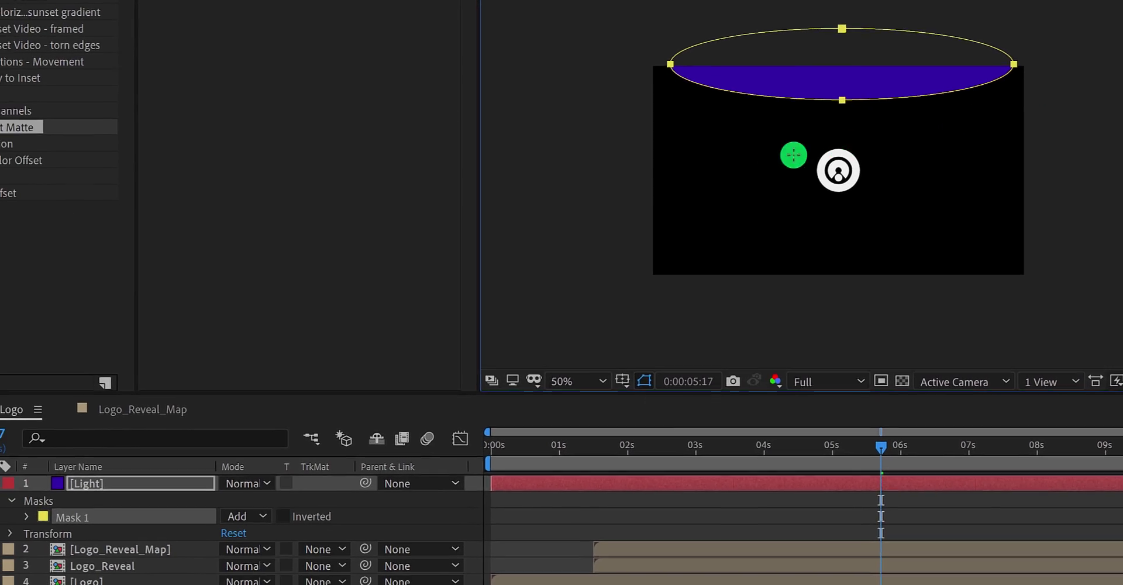
- Set the Mask Feather of the Light layer's ellipse to 1000 pixels in both directions
{"action": "left_click", "coordinate": [120, 483]}
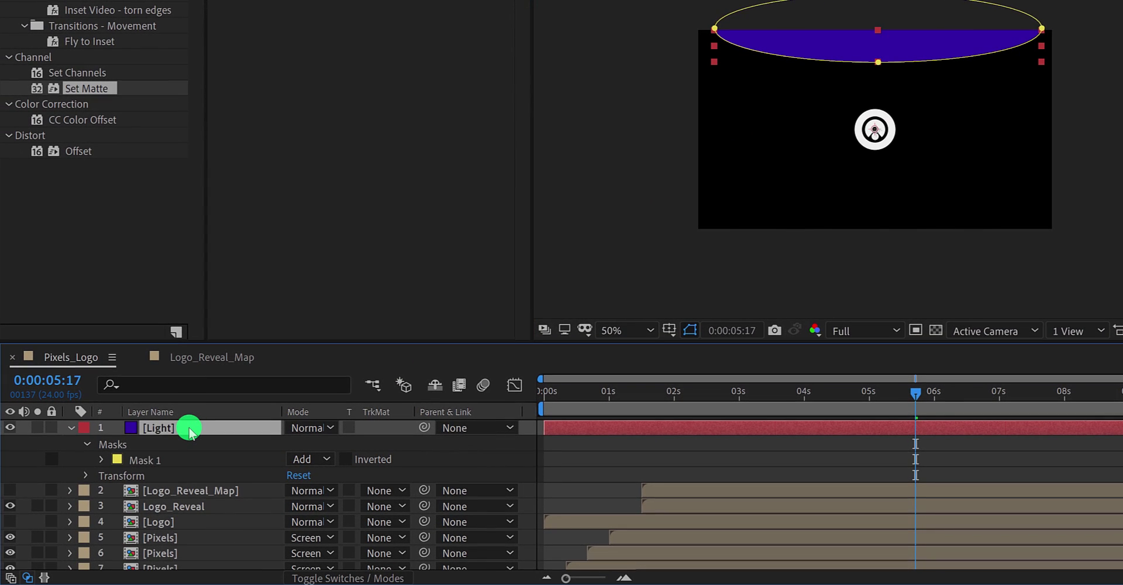
{"action": "key", "text": "f"}
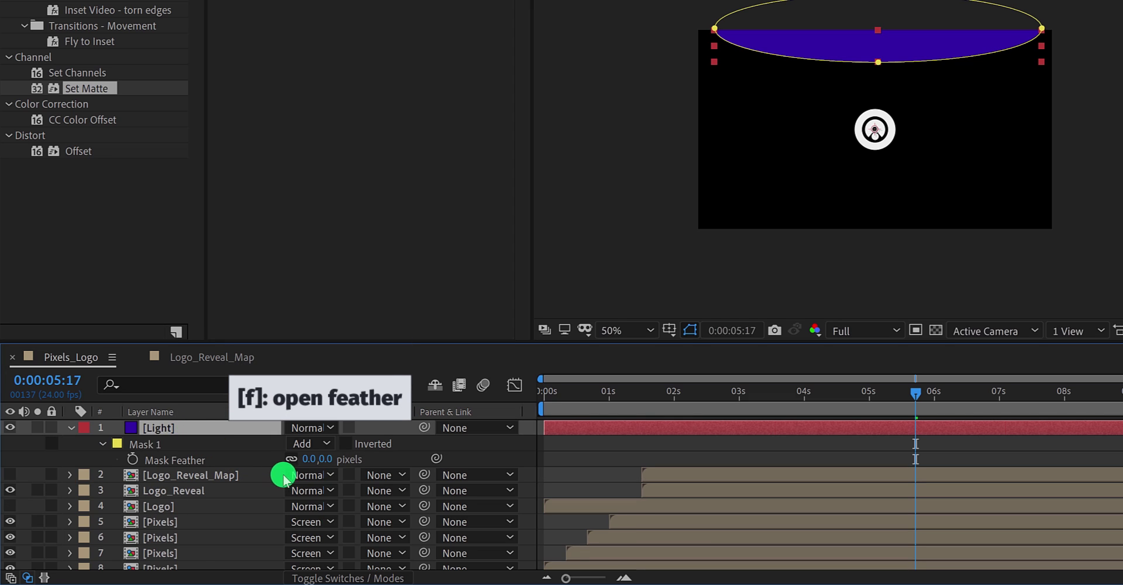
{"action": "left_click", "coordinate": [325, 460]}
{"action": "type", "text": "500"}
{"action": "key", "text": "Return"}
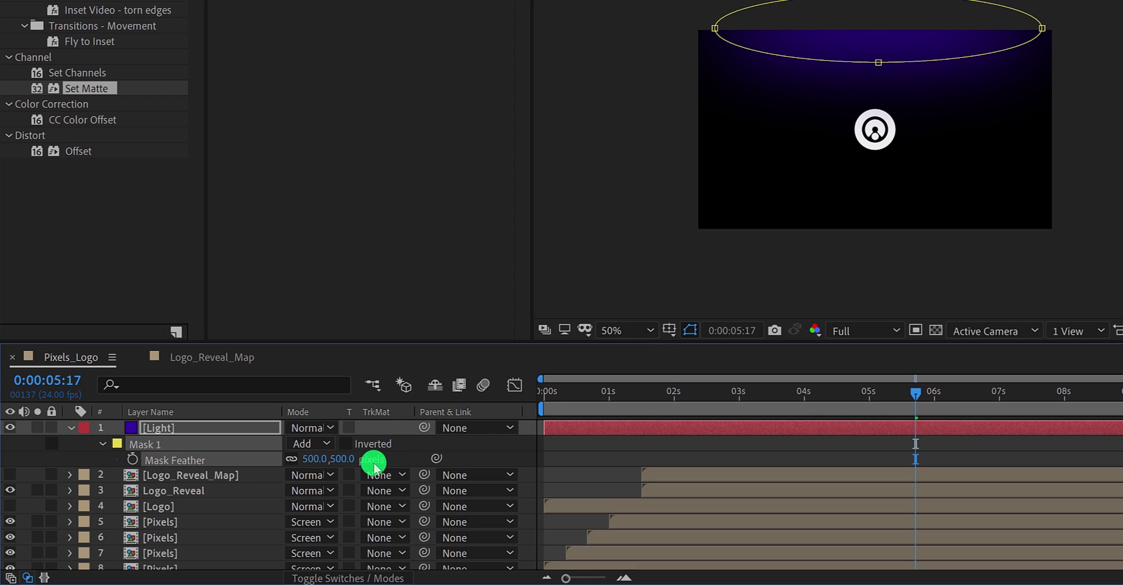
{"action": "left_click", "coordinate": [342, 460]}
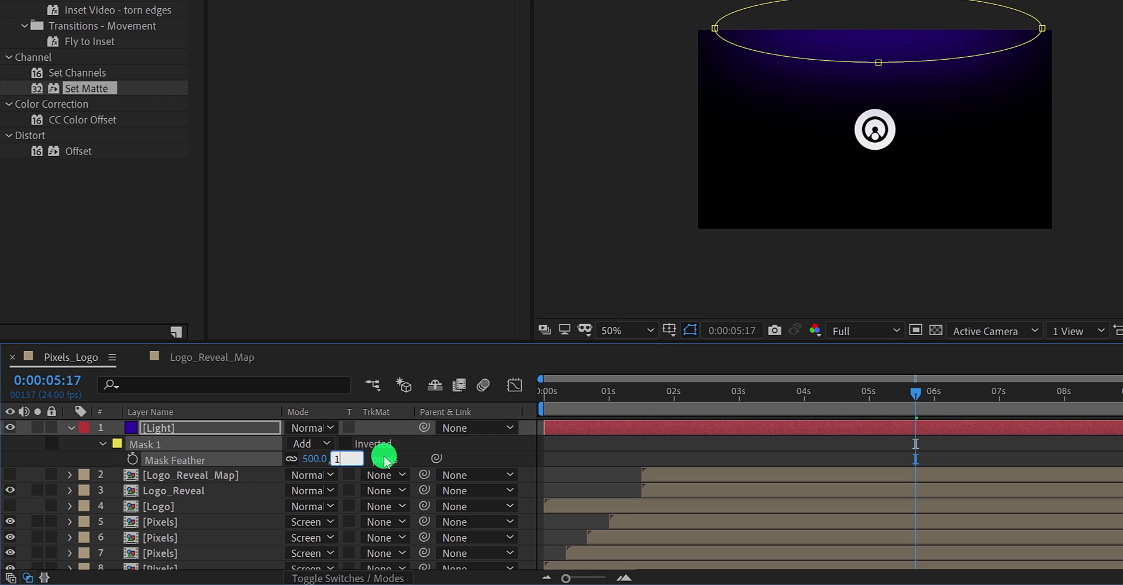
{"action": "key", "text": "Return"}
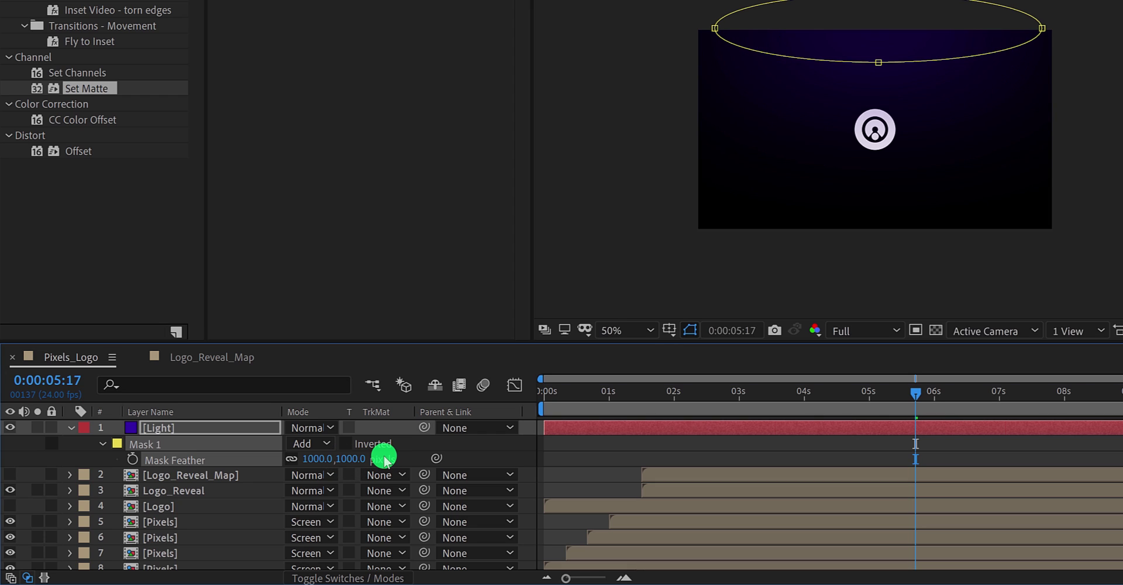
- Duplicate the Light layer and move the duplicate's elliptical mask down to the lower edge of the frame
{"action": "left_click", "coordinate": [178, 434]}
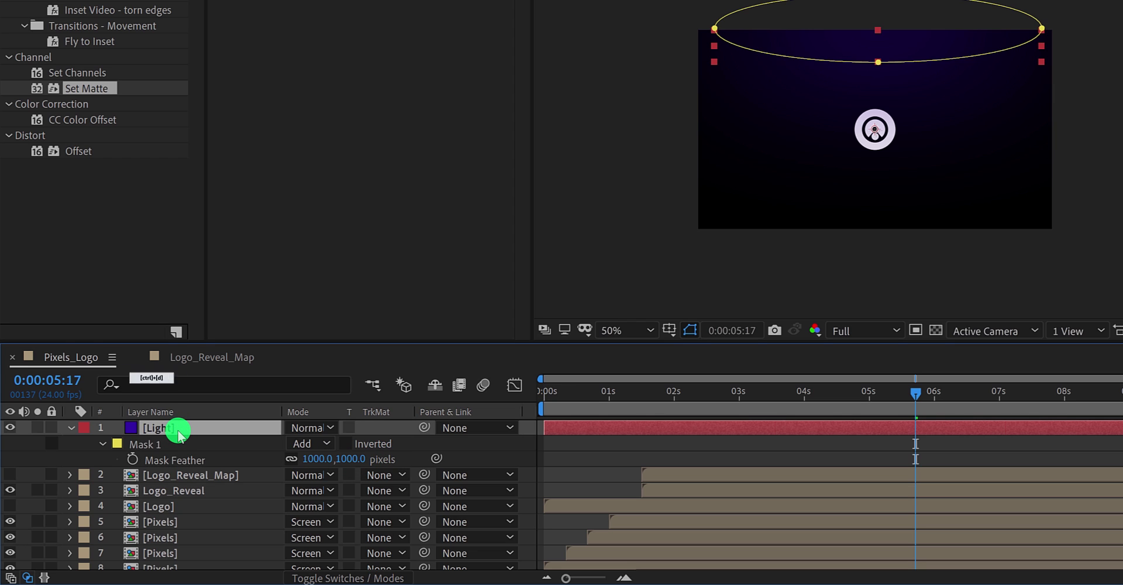
{"action": "key", "text": "ctrl+d"}
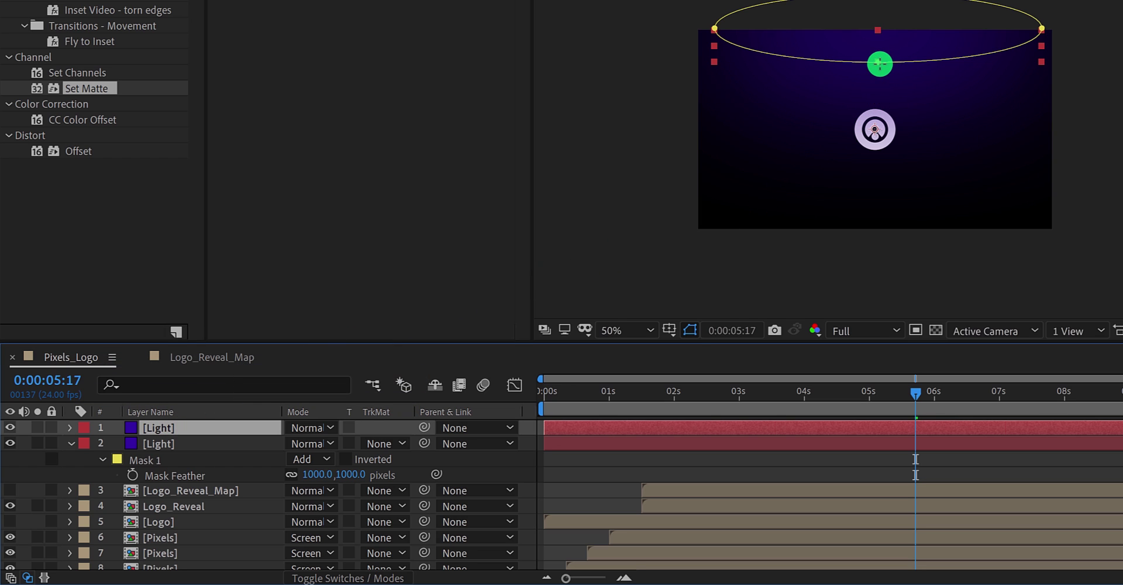
{"action": "key", "text": "v"}
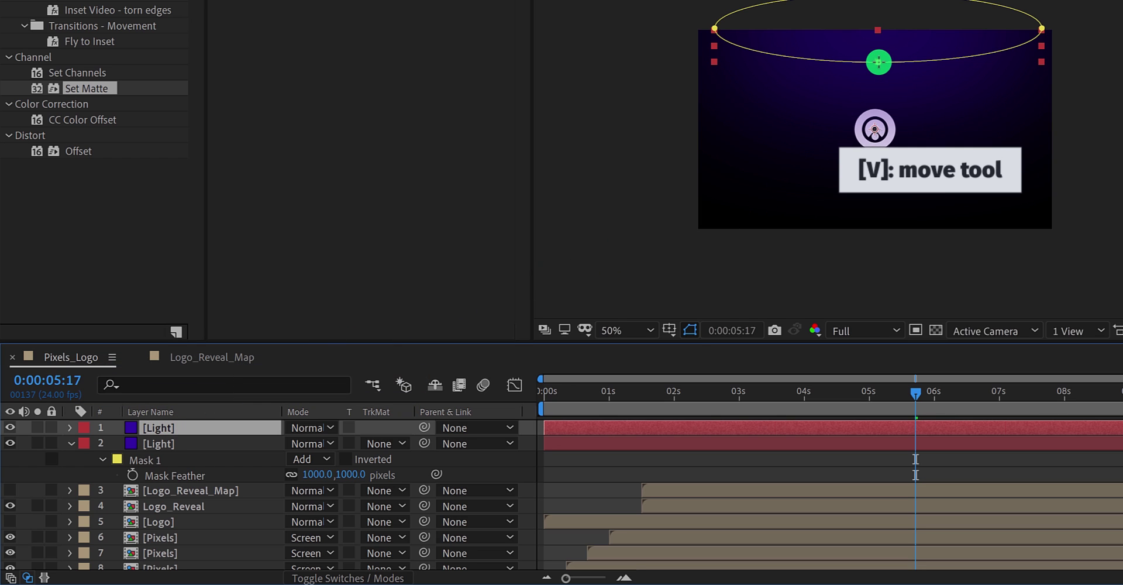
{"action": "double_click", "coordinate": [879, 63]}
{"action": "left_click_drag", "start_coordinate": [873, 53], "coordinate": [867, 241]}
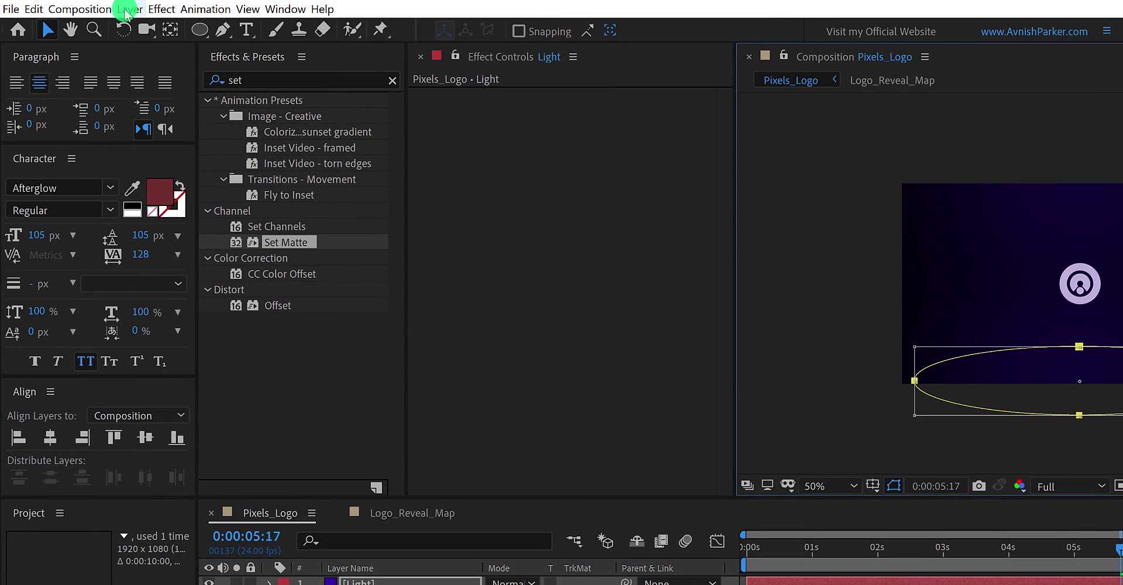
- Change the duplicate Light layer's solid color to purple 6202A5 as a new solid
{"action": "left_click", "coordinate": [124, 13]}
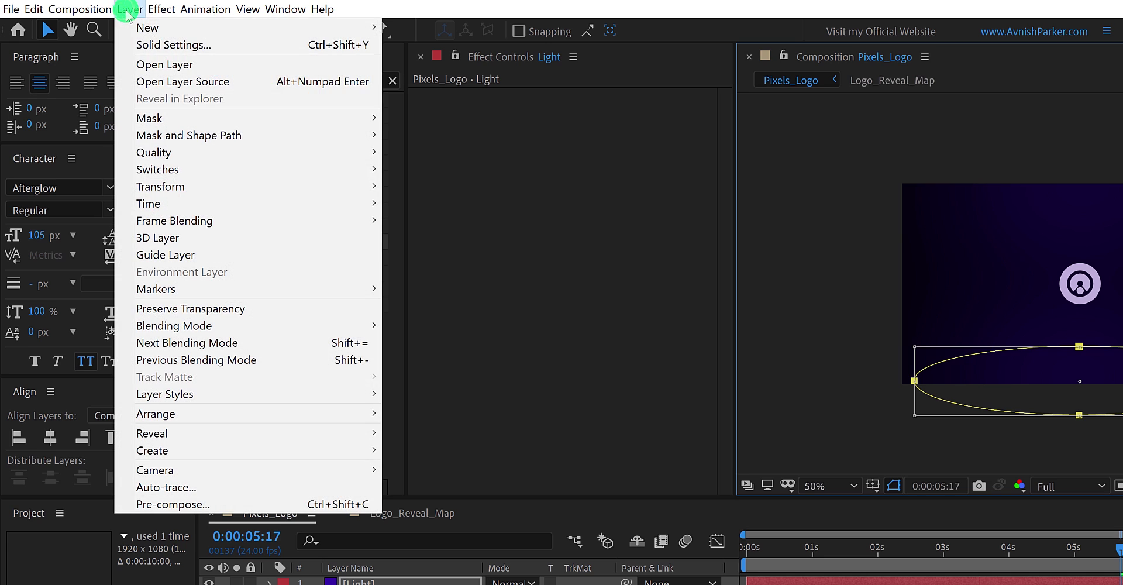
{"action": "left_click", "coordinate": [204, 42]}
{"action": "left_click", "coordinate": [635, 388]}
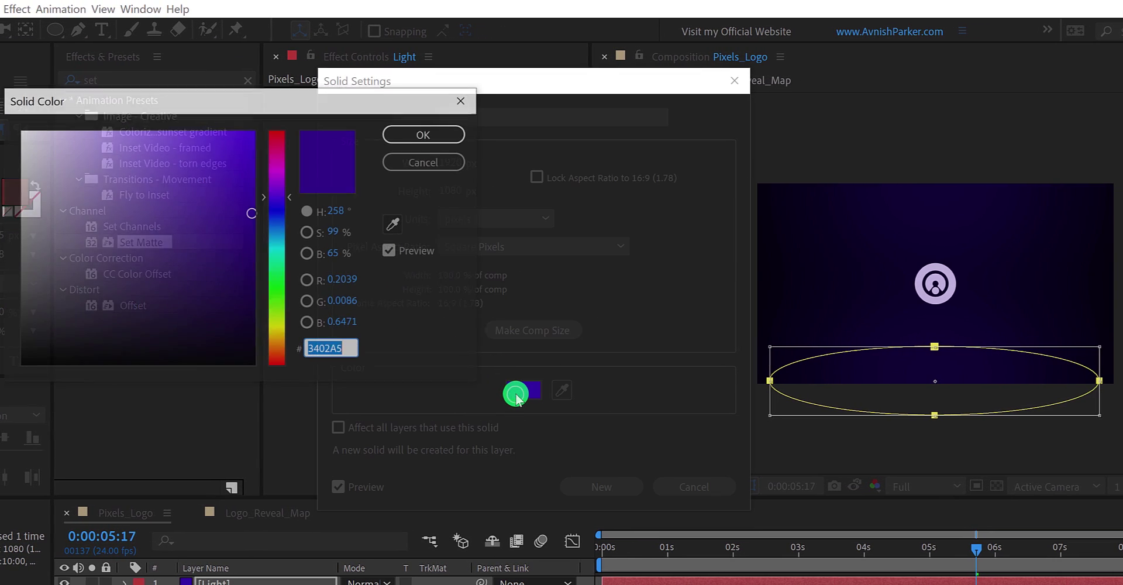
{"action": "left_click_drag", "start_coordinate": [270, 268], "coordinate": [283, 189]}
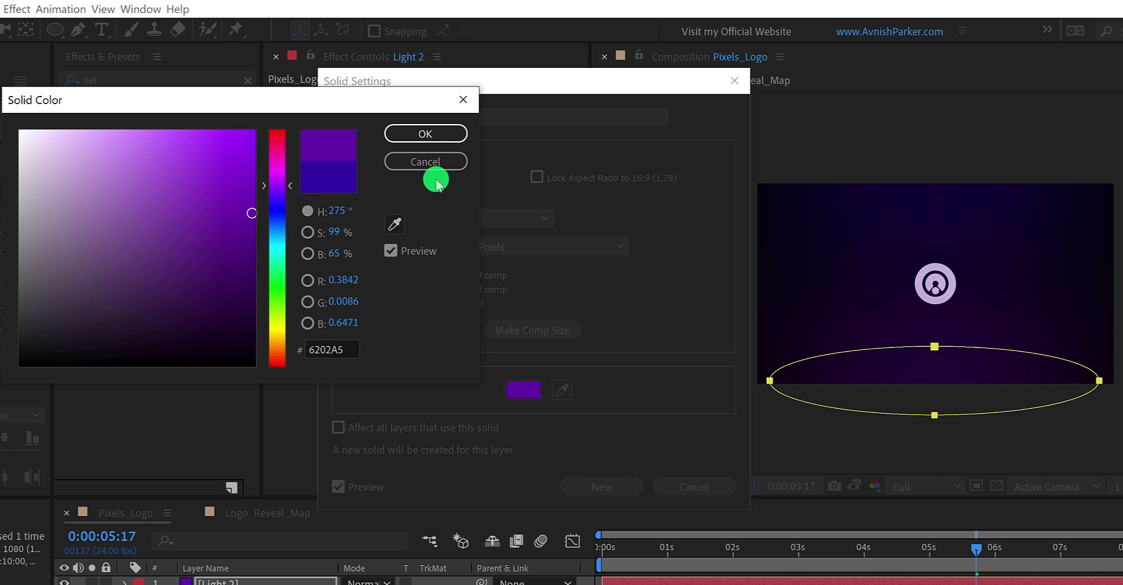
{"action": "left_click", "coordinate": [438, 135]}
{"action": "left_click", "coordinate": [609, 486]}
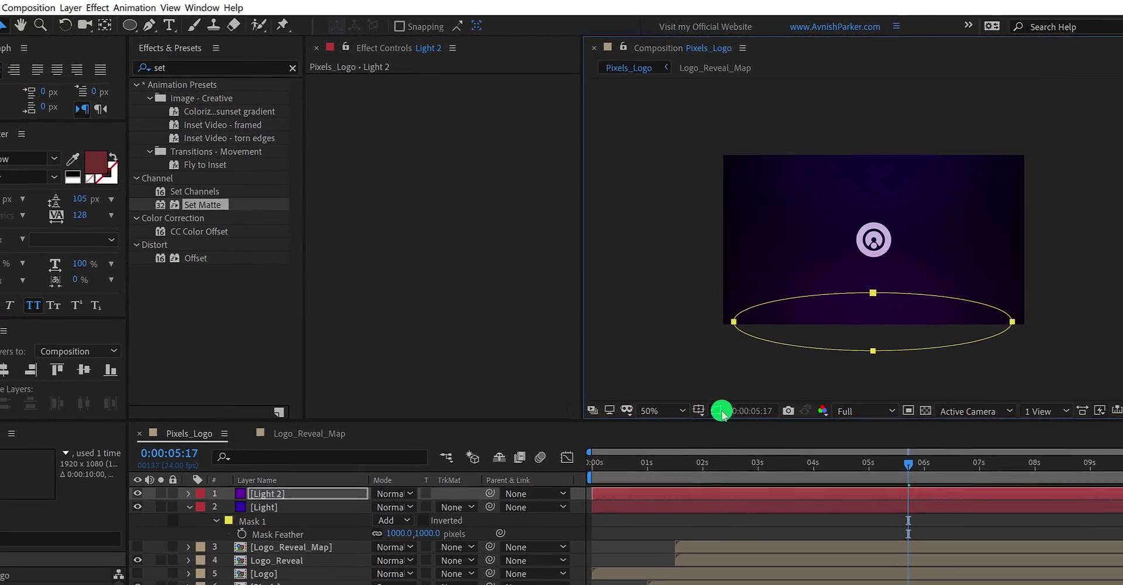
{"action": "left_click", "coordinate": [671, 442]}
{"action": "left_click", "coordinate": [664, 142]}
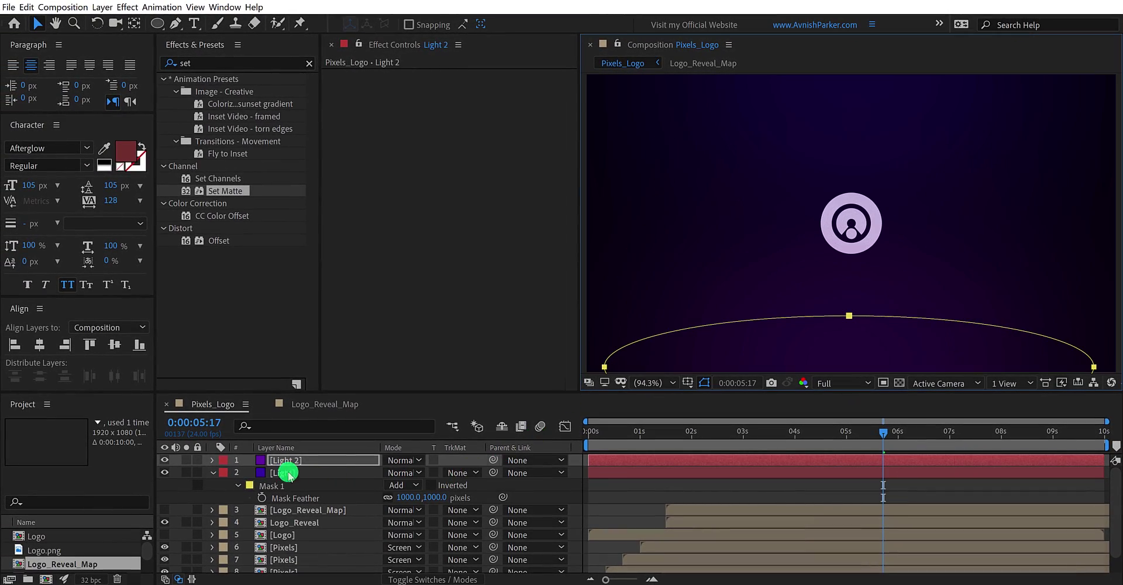
- Move the Light and Light 2 layers together to the bottom of the layer stack, below all the Pixels layers
{"action": "left_click", "coordinate": [212, 474]}
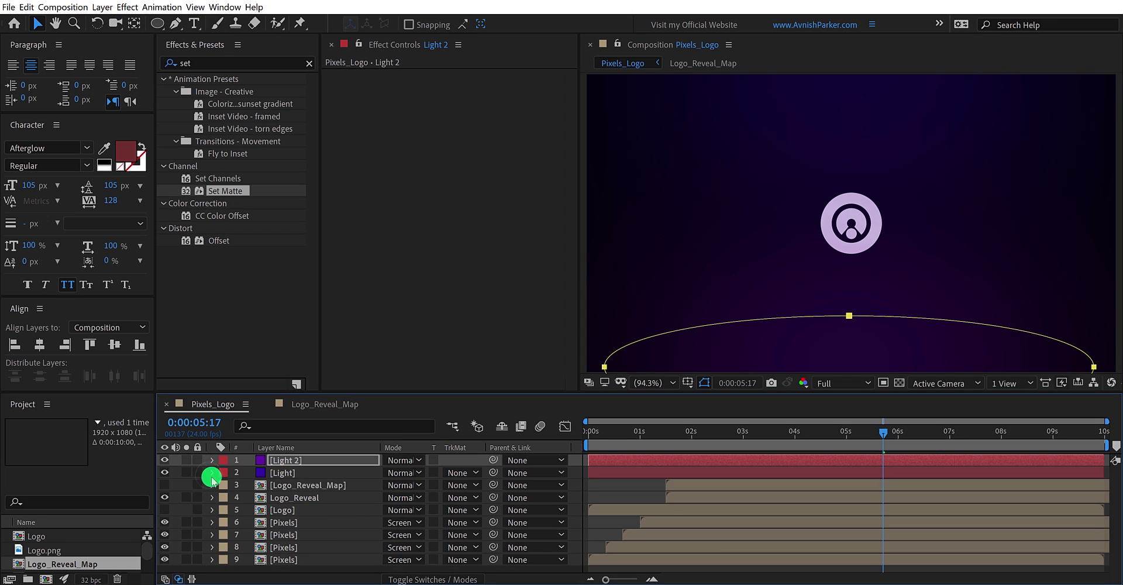
{"action": "left_click", "coordinate": [291, 570]}
{"action": "left_click", "coordinate": [293, 460]}
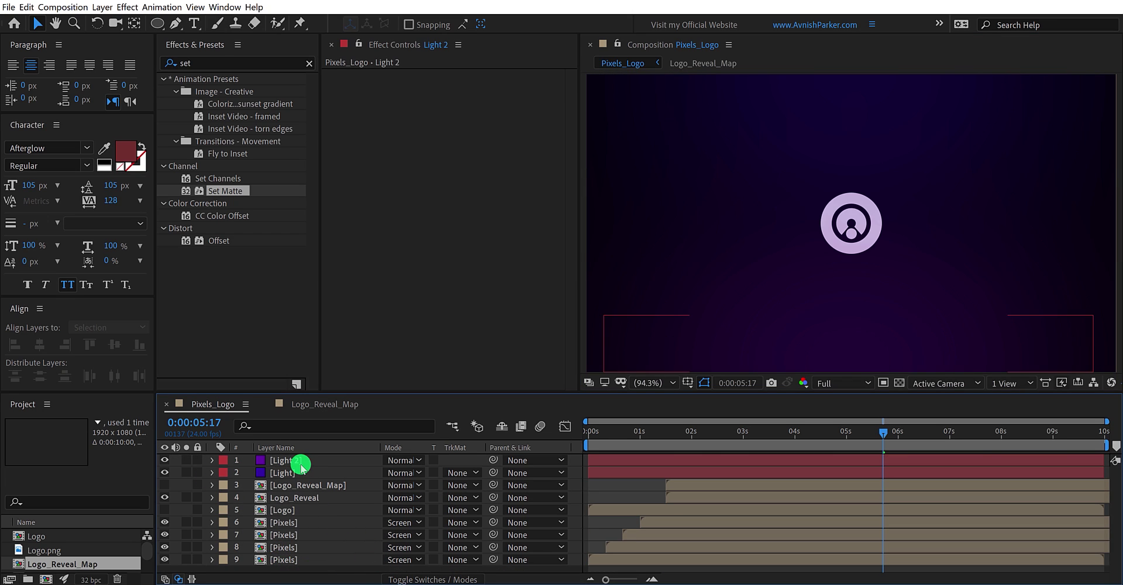
{"action": "left_click", "coordinate": [296, 472], "text": "shift"}
{"action": "left_click_drag", "start_coordinate": [298, 471], "coordinate": [313, 572]}
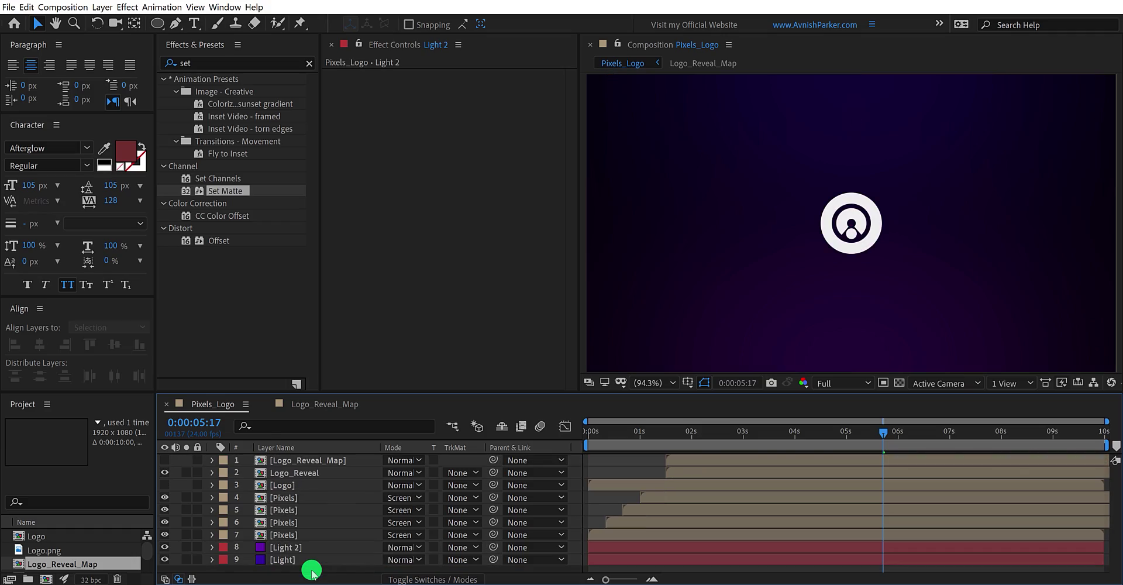
- Pre-compose all the logo and Pixels layers above the lights into a new composition named Logo
{"action": "left_click", "coordinate": [293, 534]}
{"action": "left_click", "coordinate": [300, 461], "text": "shift"}
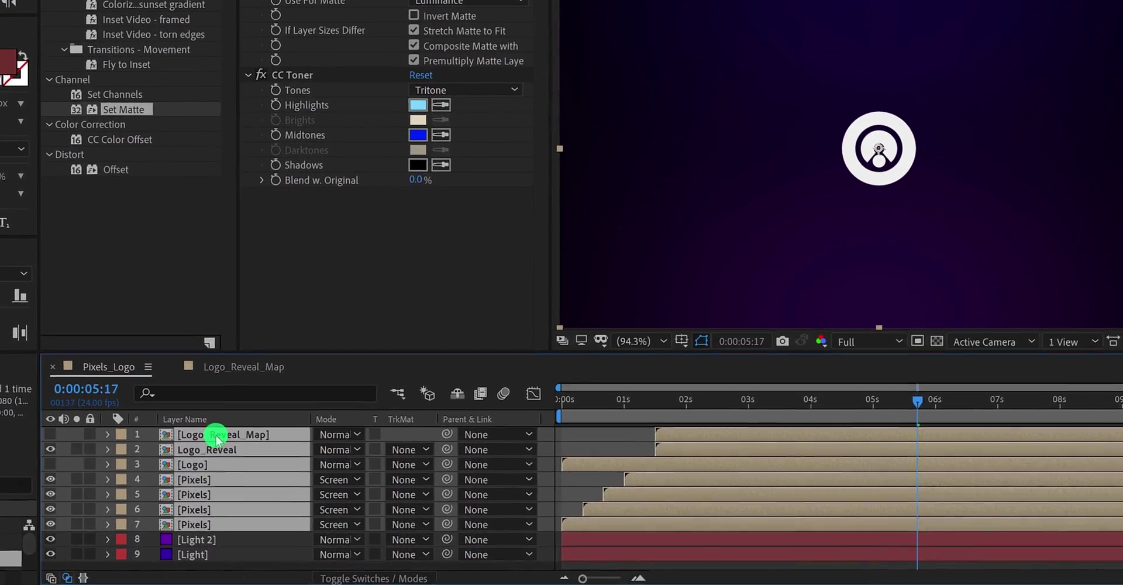
{"action": "right_click", "coordinate": [300, 460]}
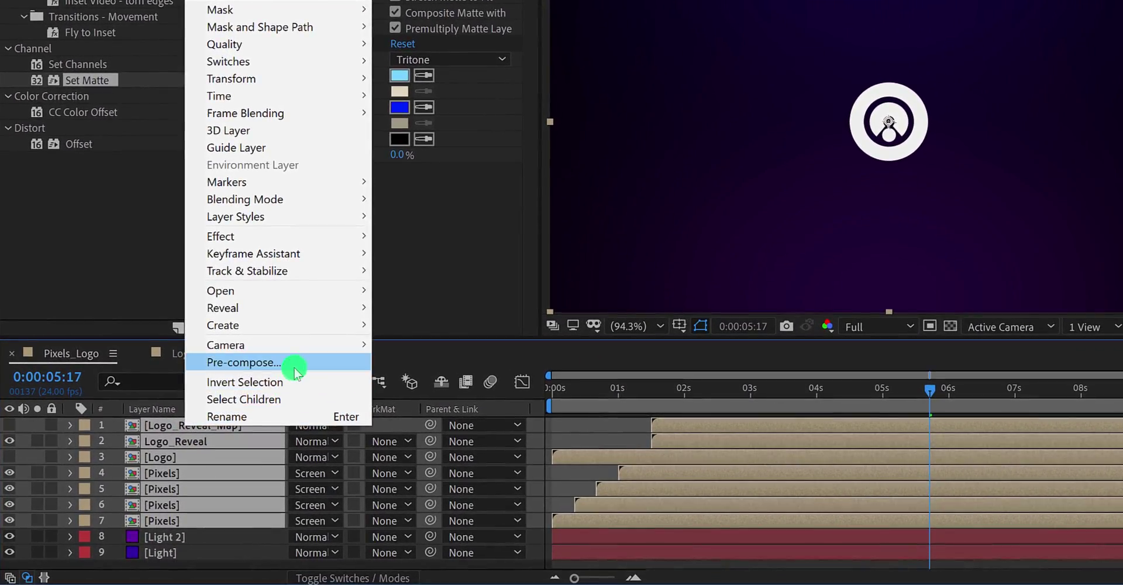
{"action": "left_click", "coordinate": [297, 362]}
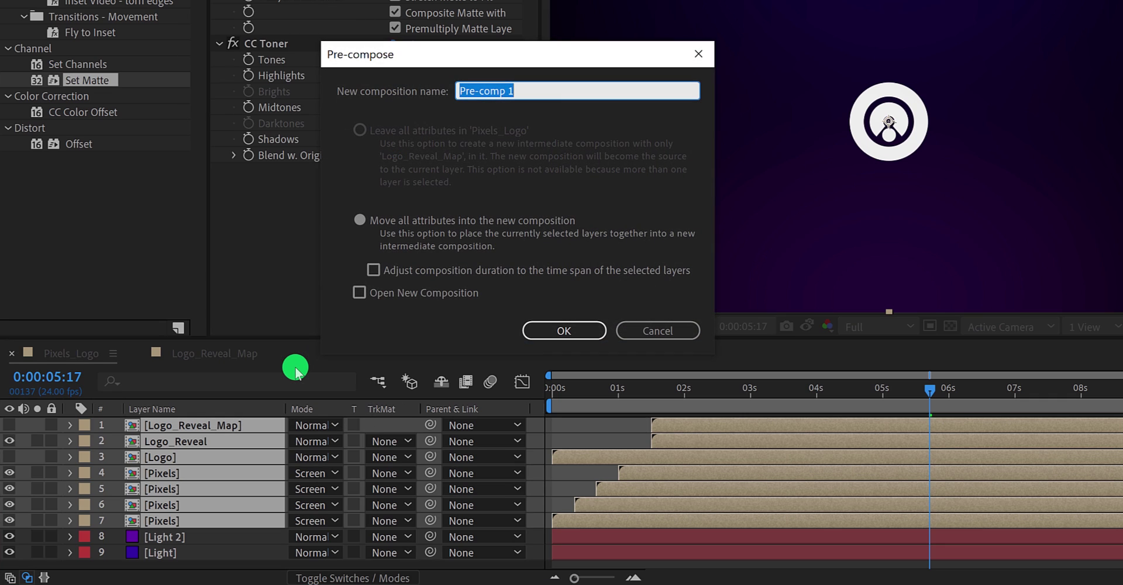
{"action": "left_click", "coordinate": [548, 333]}
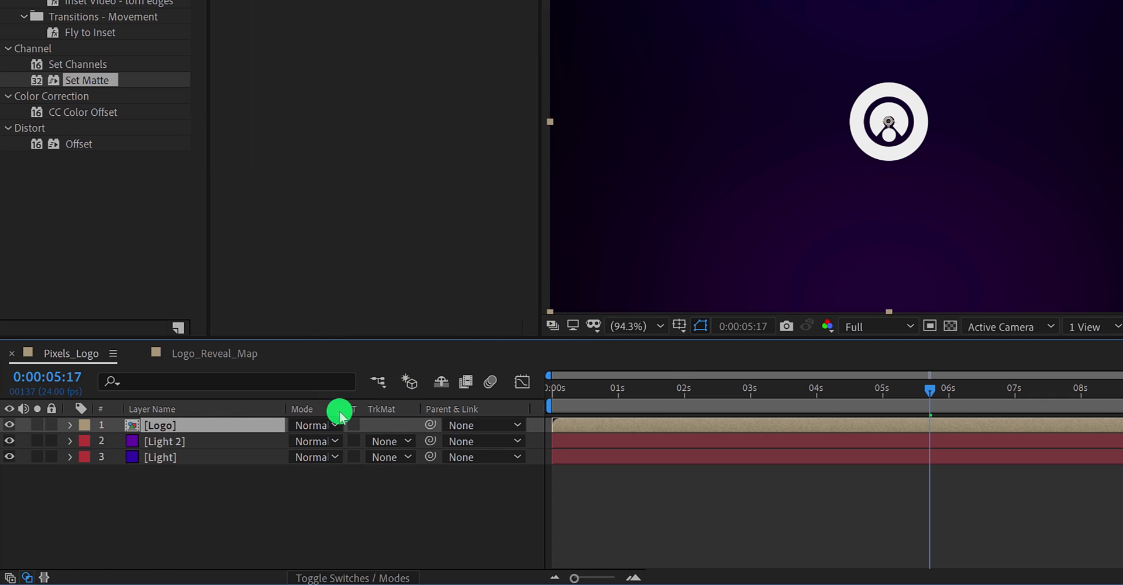
- Duplicate the Logo precomp and rename the lower copy Logo_Ref
{"action": "key", "text": "ctrl+d"}
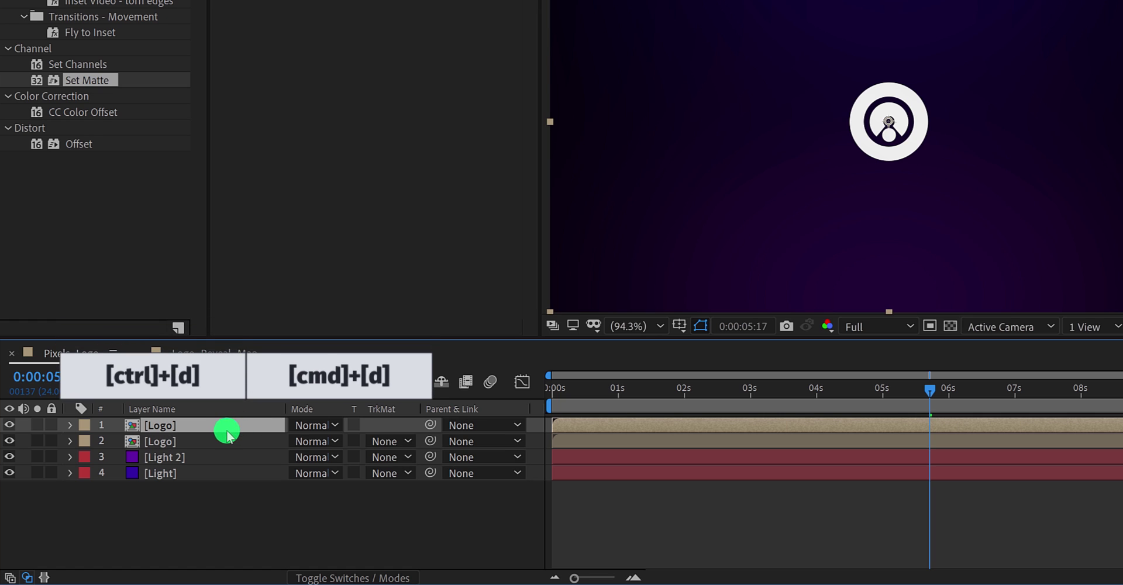
{"action": "left_click", "coordinate": [217, 440]}
{"action": "key", "text": "Return"}
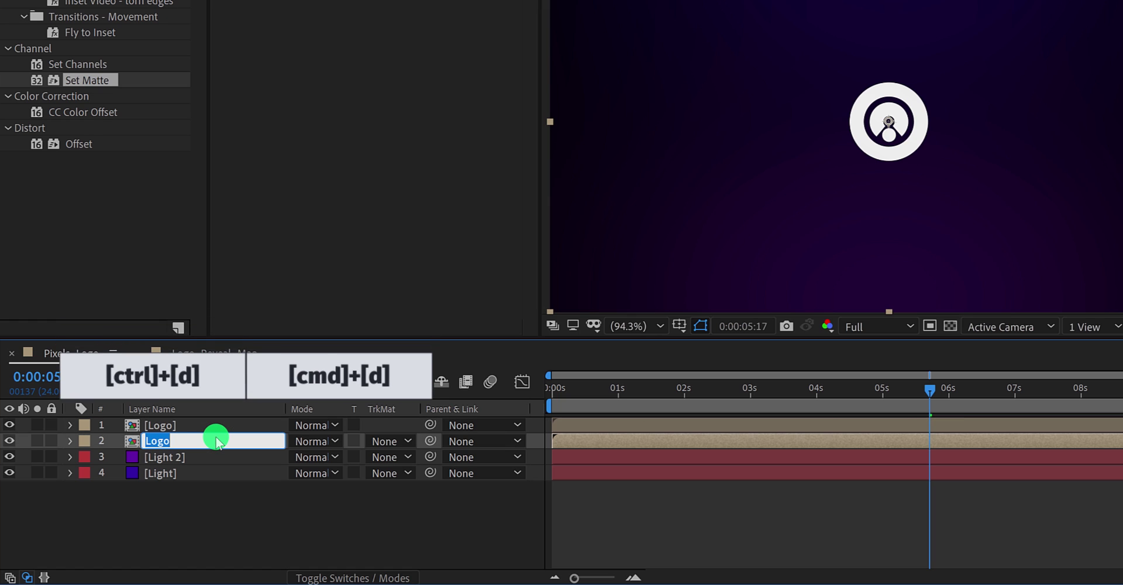
{"action": "type", "text": "Logo_Ref"}
{"action": "key", "text": "Return"}
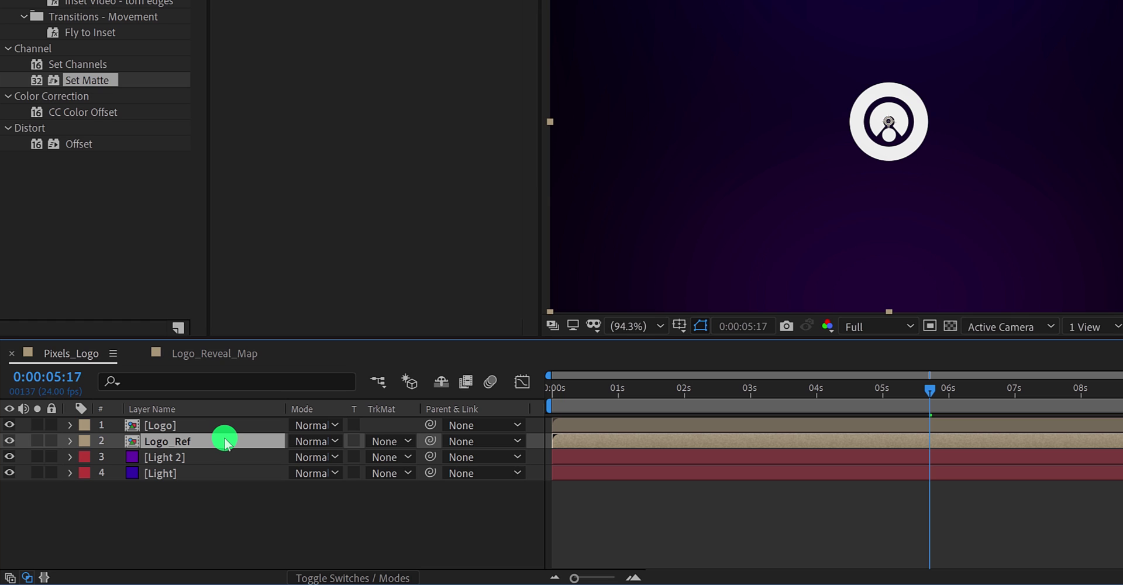
- Create a solid named Floor above Logo_Ref and apply Fractal Noise to it with Contrast 300
{"action": "right_click", "coordinate": [200, 508]}
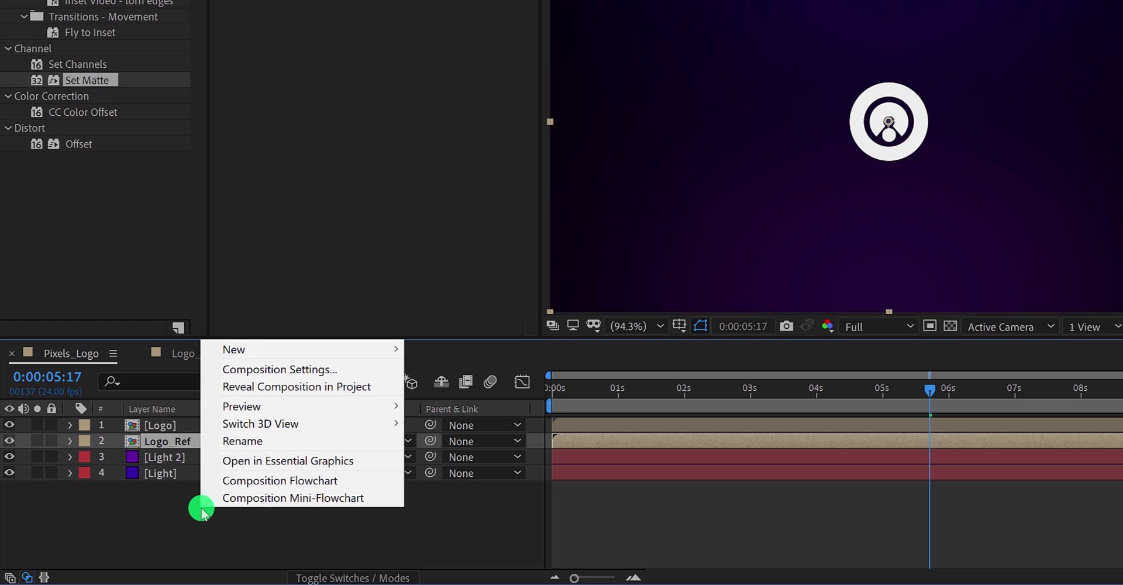
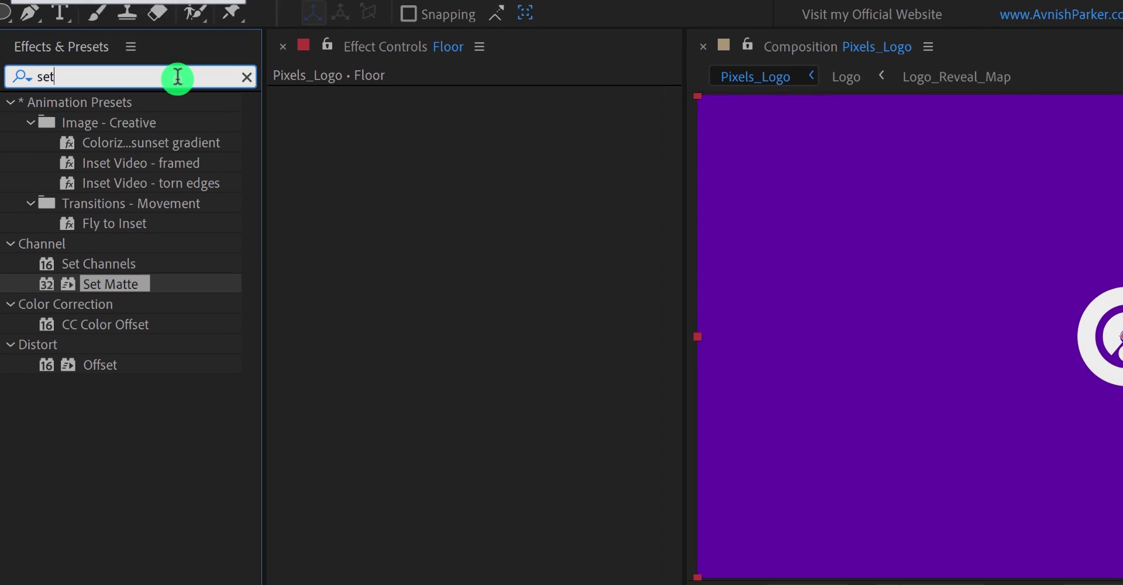
{"action": "type", "text": "fr"}
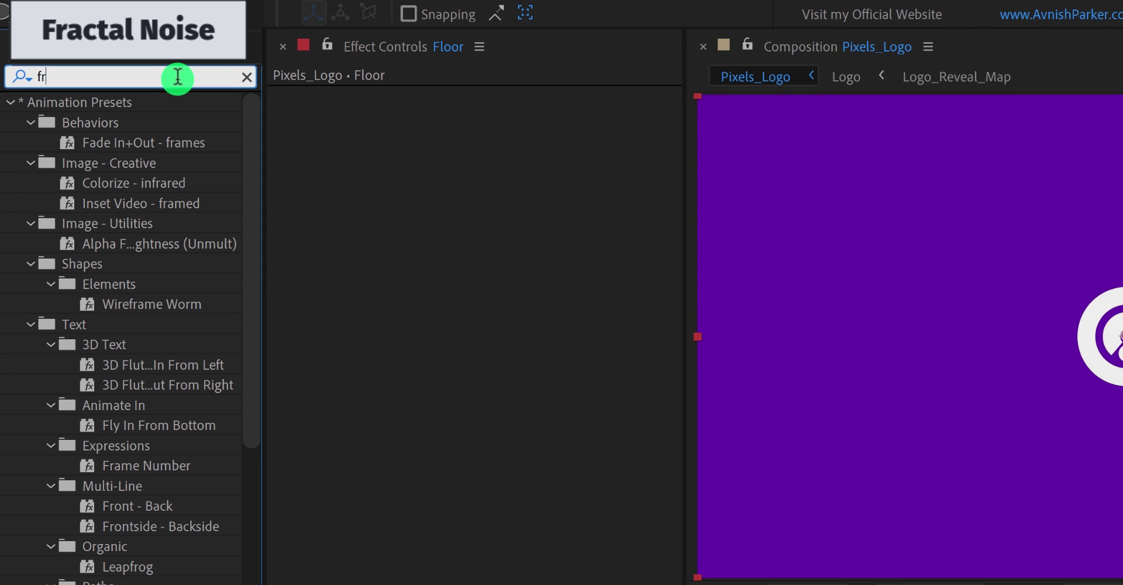
{"action": "type", "text": "ac"}
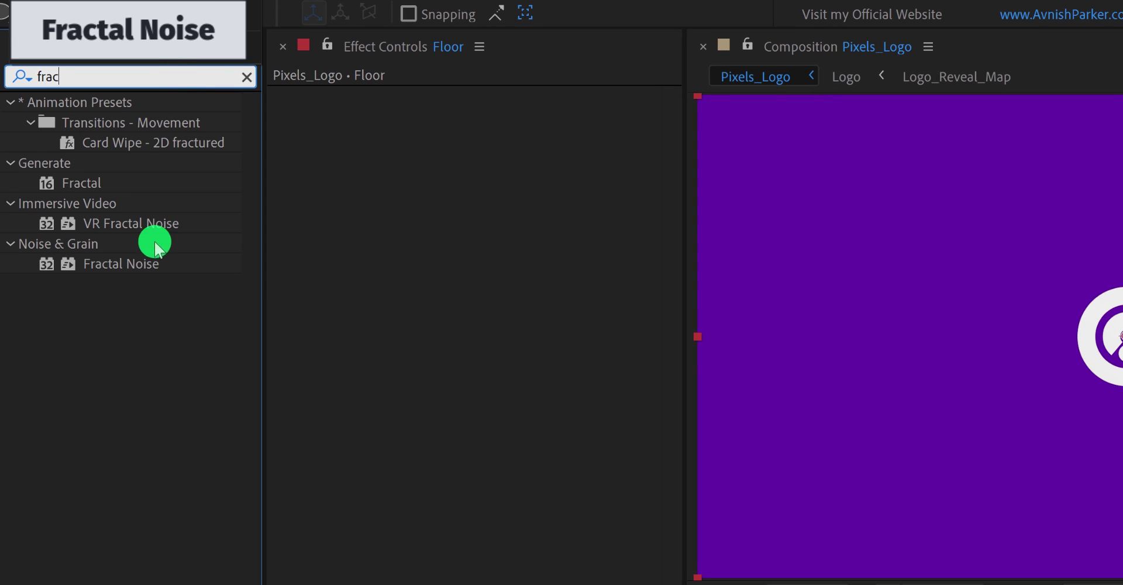
{"action": "left_click_drag", "start_coordinate": [141, 263], "coordinate": [354, 229]}
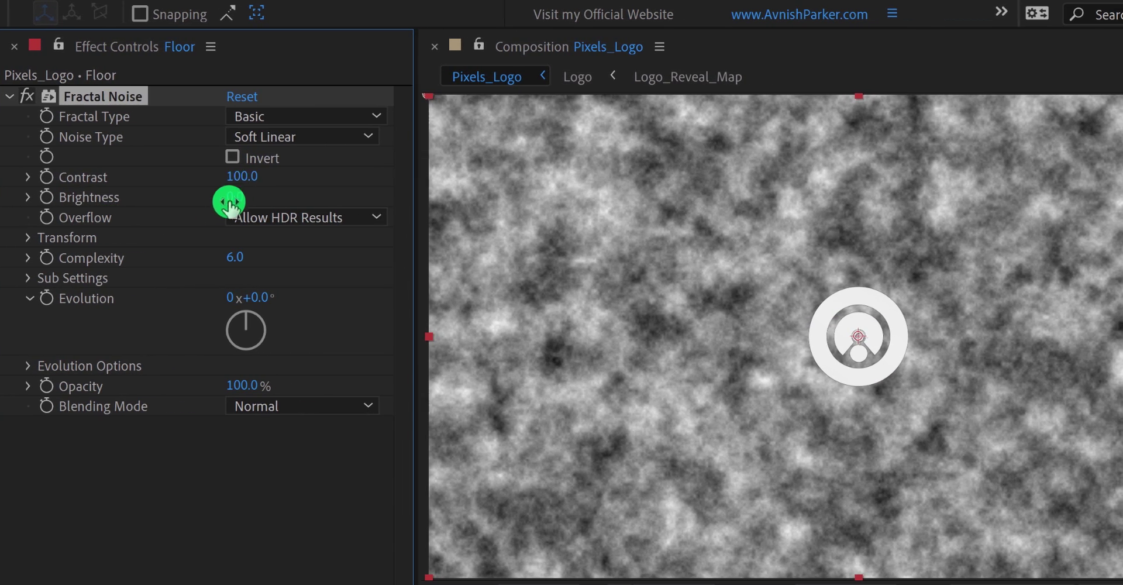
{"action": "left_click", "coordinate": [240, 175]}
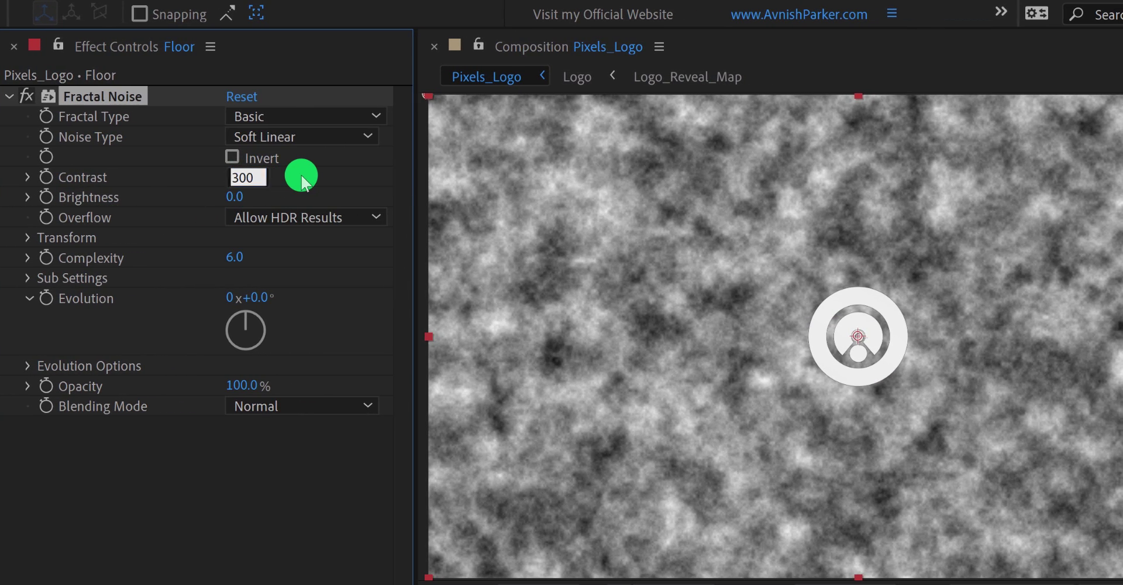
{"action": "key", "text": "Return"}
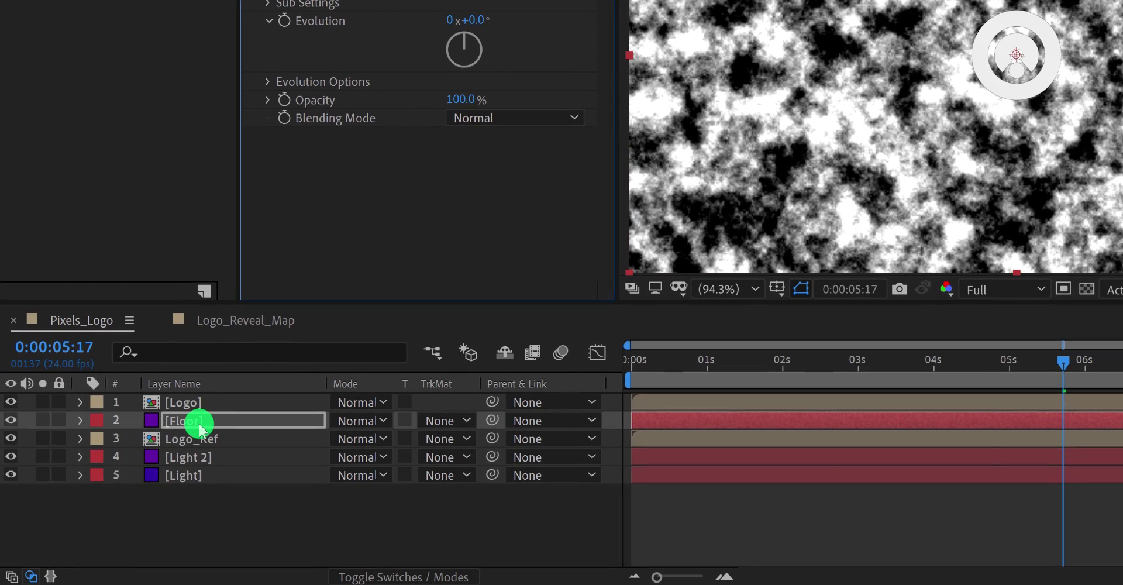
- Pre-compose the Floor solid as Floor, moving all attributes into the new composition
{"action": "right_click", "coordinate": [199, 427]}
{"action": "left_click", "coordinate": [301, 351]}
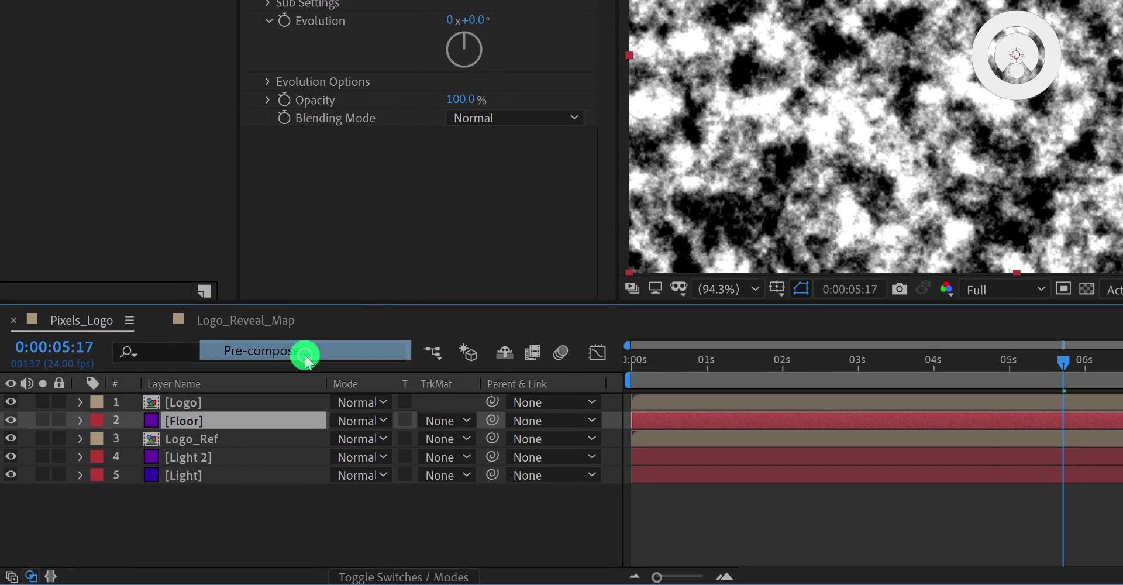
{"action": "left_click", "coordinate": [496, 175]}
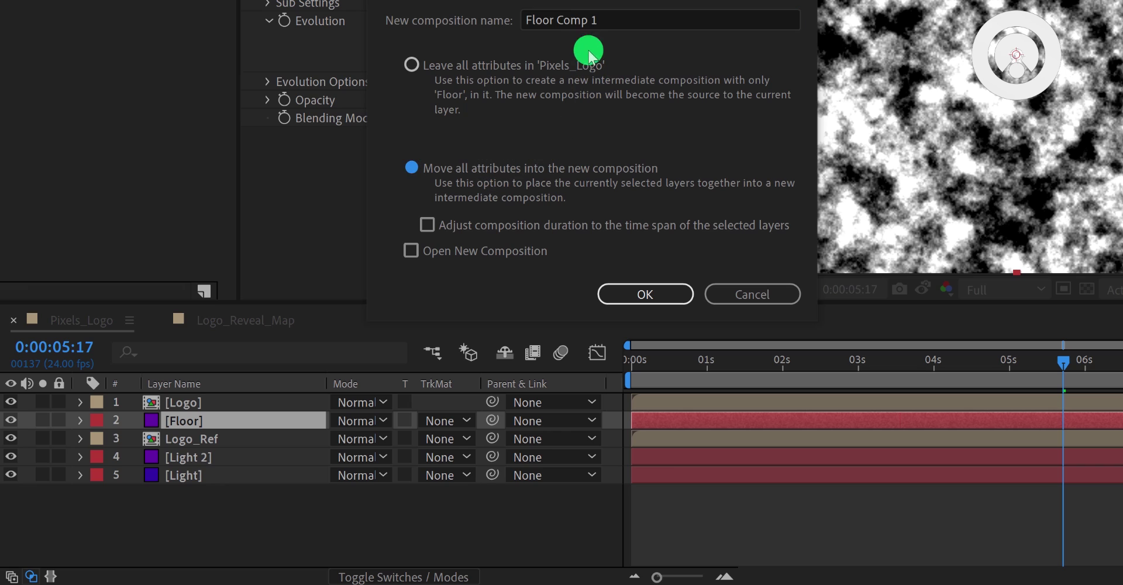
{"action": "left_click_drag", "start_coordinate": [557, 18], "coordinate": [609, 8]}
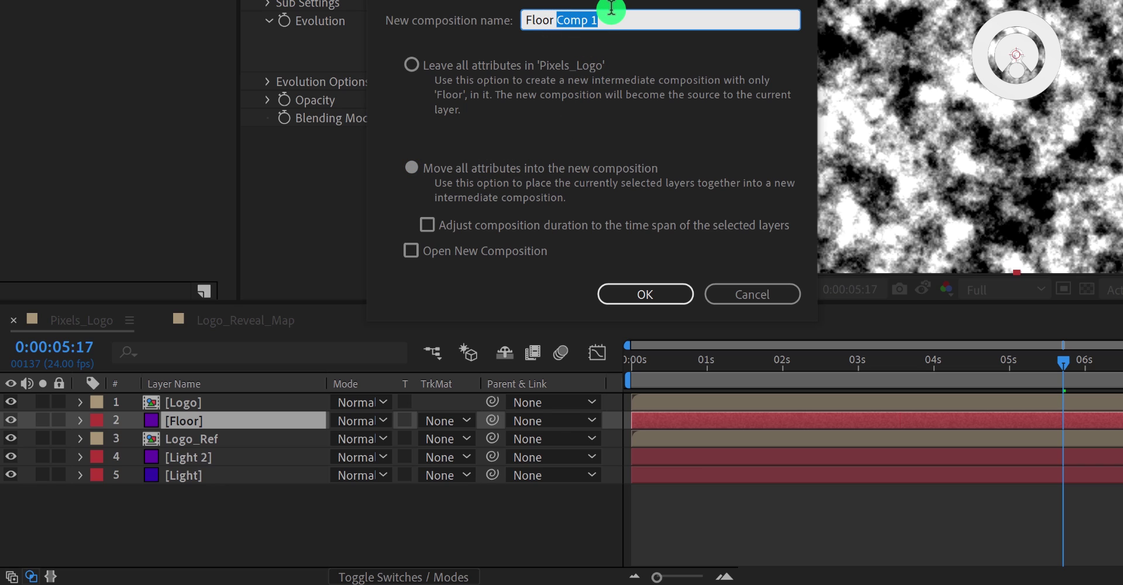
{"action": "left_click", "coordinate": [611, 293]}
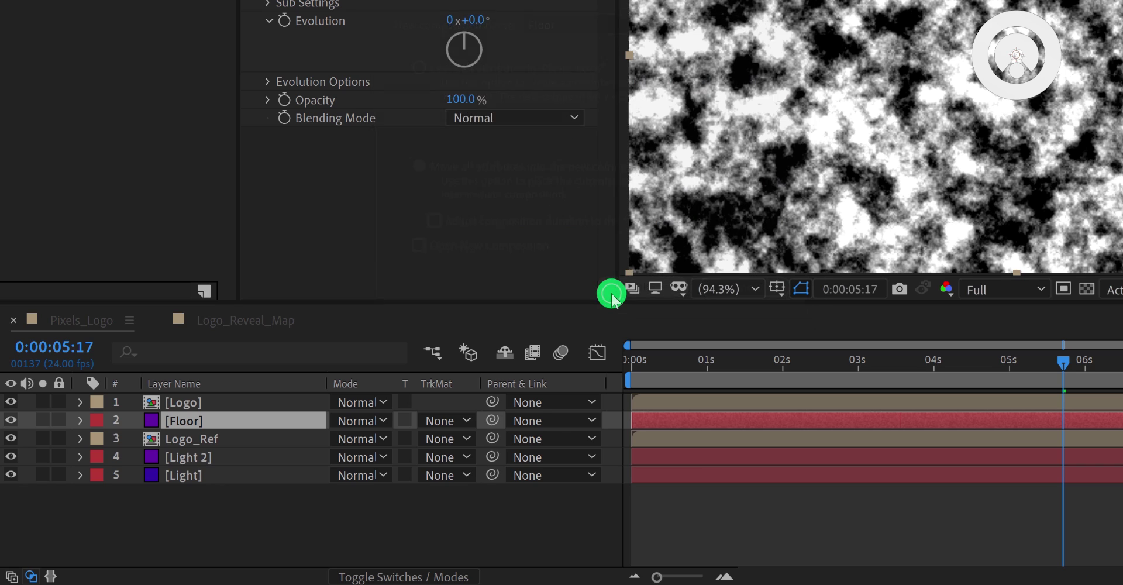
- Hide the Floor precomp and move it above the Logo layer
{"action": "left_click", "coordinate": [12, 419]}
{"action": "left_click_drag", "start_coordinate": [217, 422], "coordinate": [216, 398]}
- Apply the Compound Blur effect to the Logo_Ref layer
{"action": "left_click", "coordinate": [226, 437]}
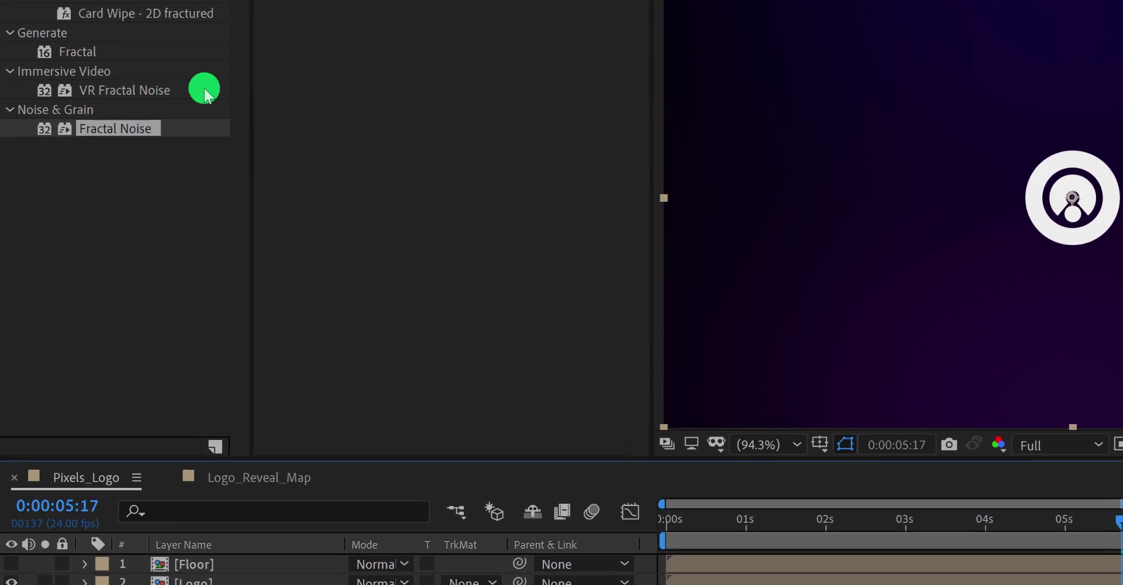
{"action": "double_click", "coordinate": [115, 73]}
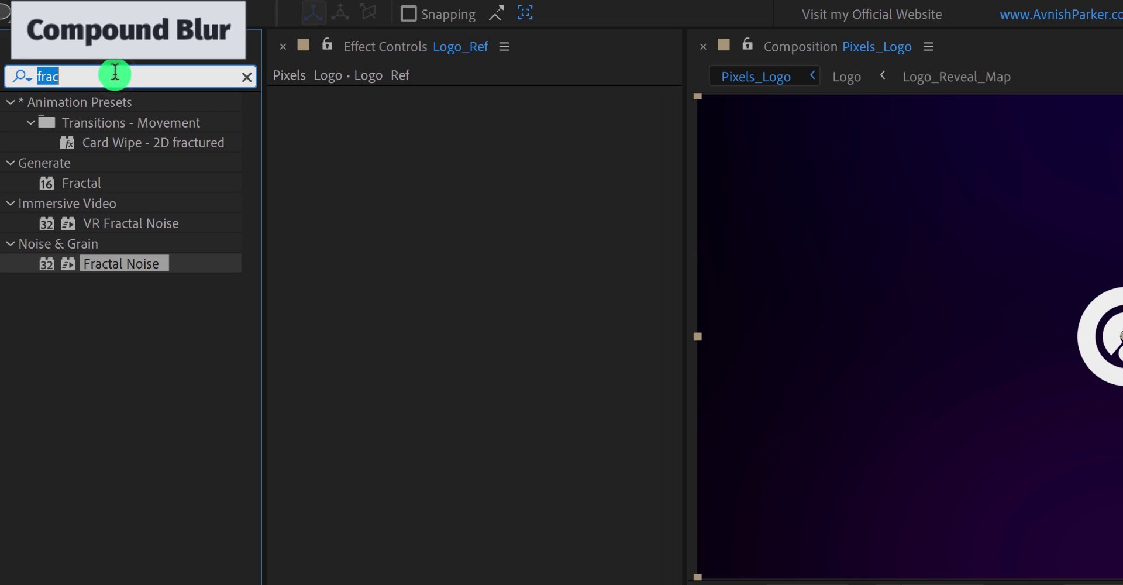
{"action": "type", "text": "compou"}
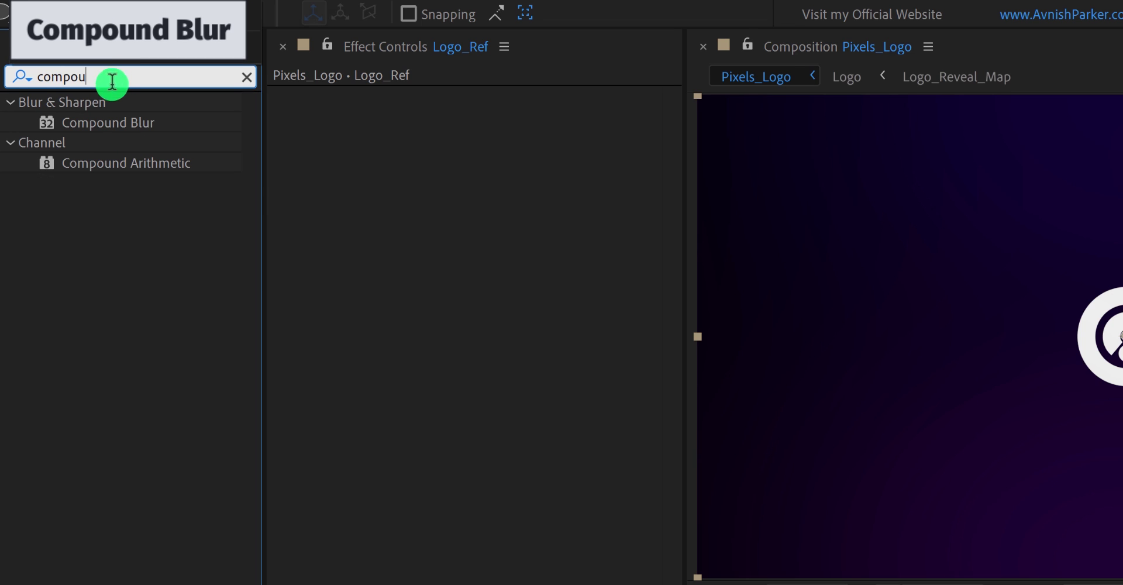
{"action": "left_click_drag", "start_coordinate": [82, 125], "coordinate": [341, 168]}
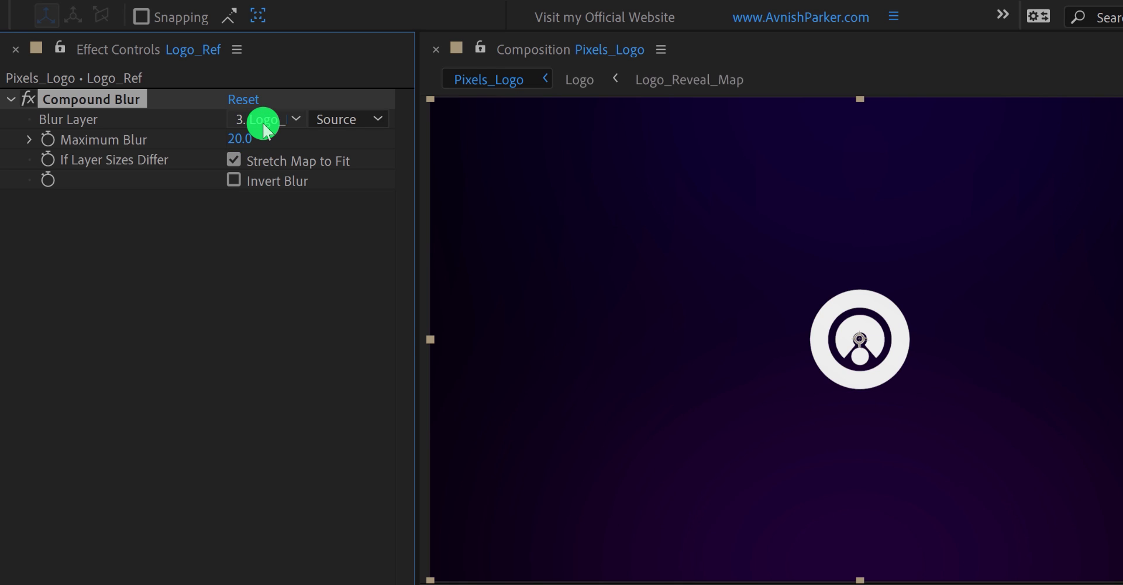
- Set Compound Blur's Blur Layer to Floor and increase the Maximum Blur to spread the smoky edges further
{"action": "left_click", "coordinate": [262, 120]}
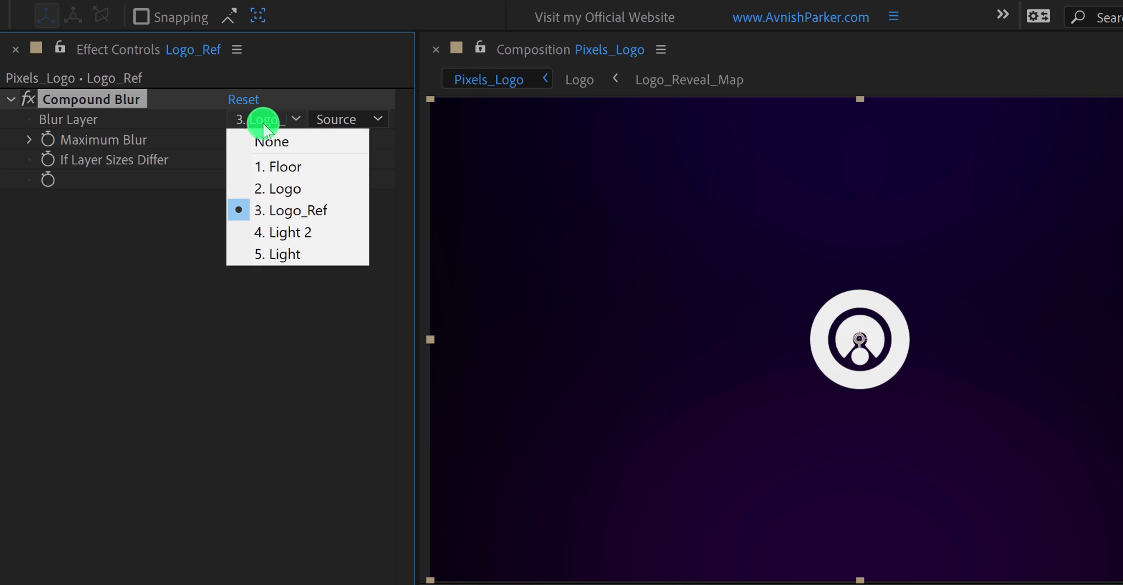
{"action": "left_click", "coordinate": [287, 168]}
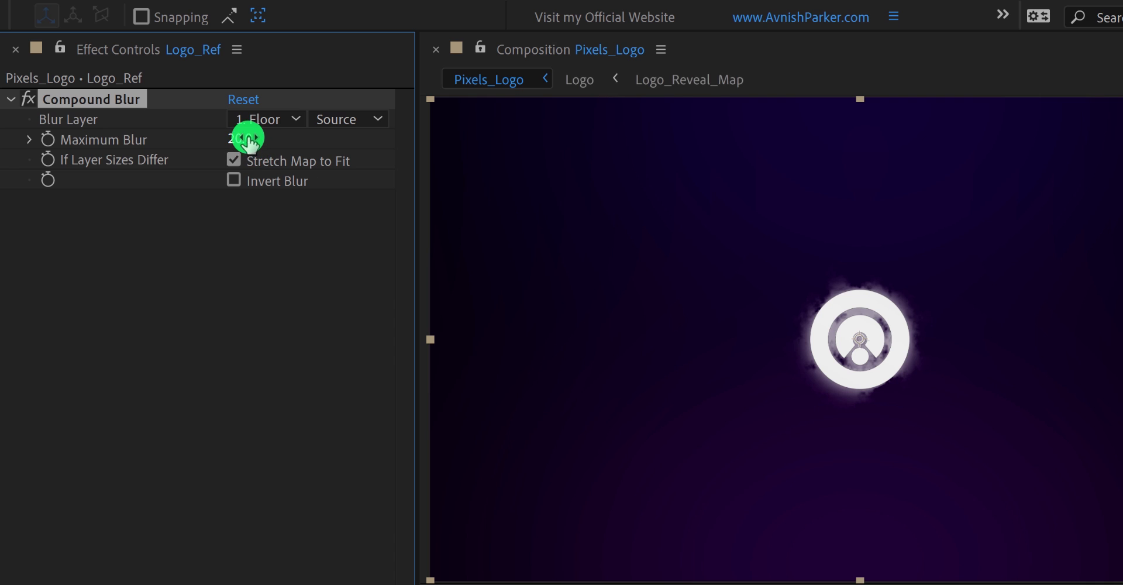
{"action": "left_click_drag", "start_coordinate": [255, 141], "coordinate": [305, 140]}
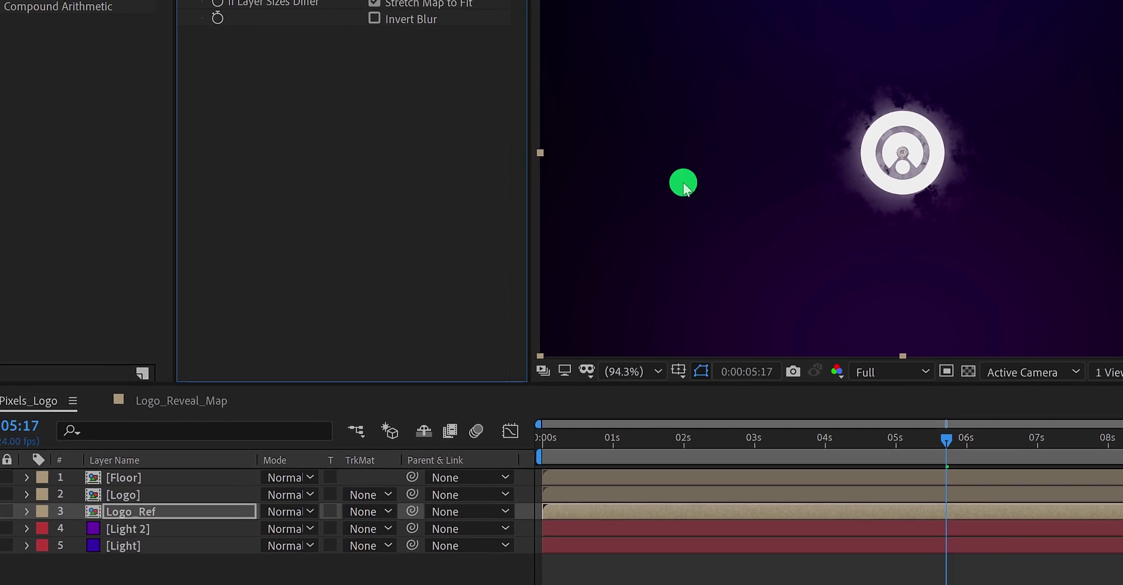
- Make Logo_Ref a 3D layer and tilt it back with an X Rotation of -76°
{"action": "left_click", "coordinate": [177, 515]}
{"action": "key", "text": "F4"}
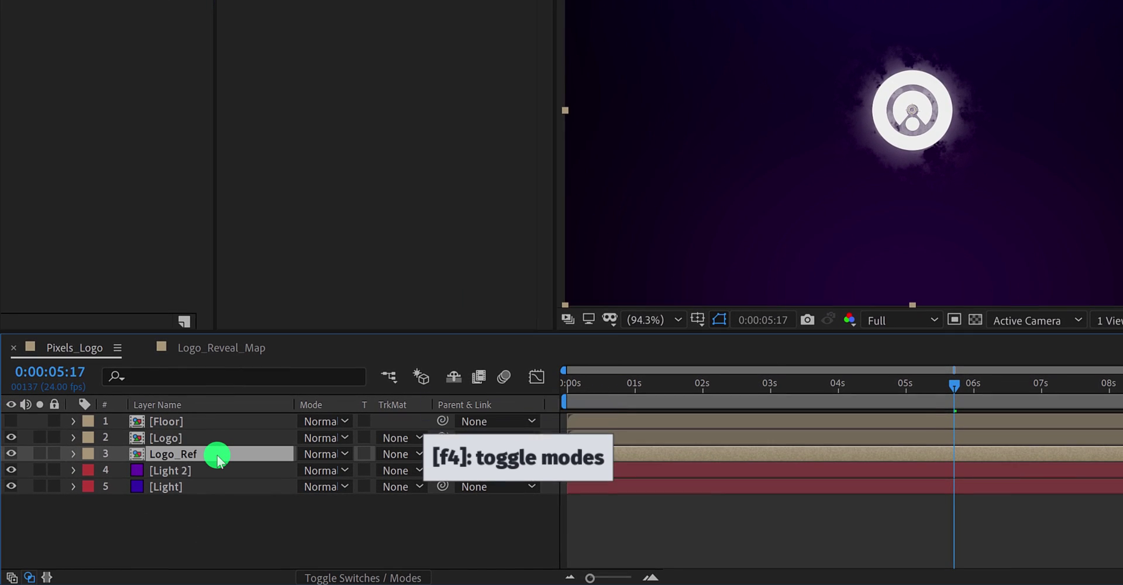
{"action": "key", "text": "F4"}
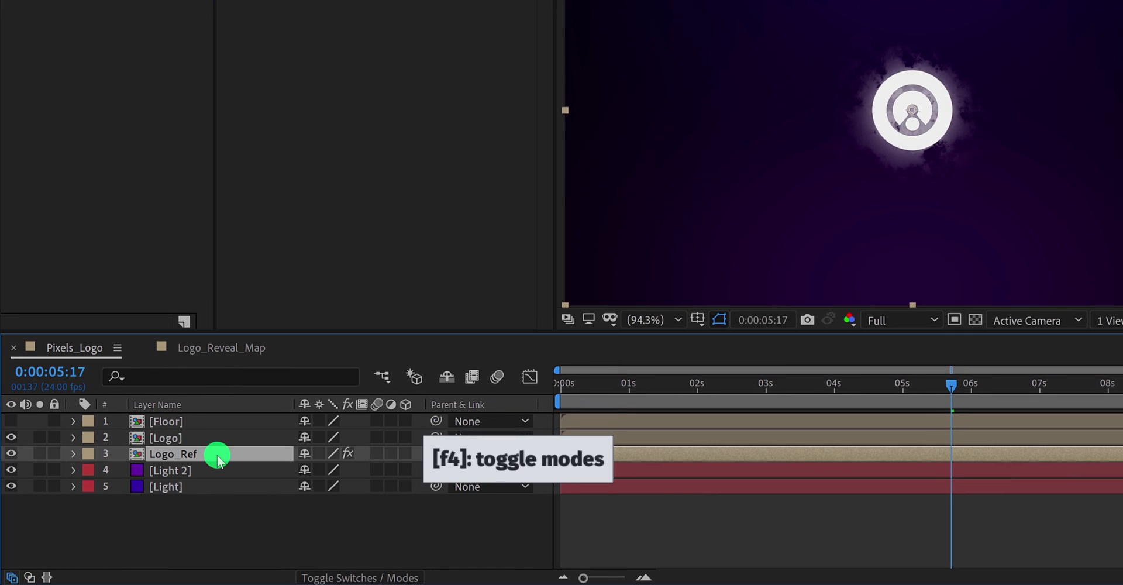
{"action": "left_click", "coordinate": [405, 455]}
{"action": "key", "text": "r"}
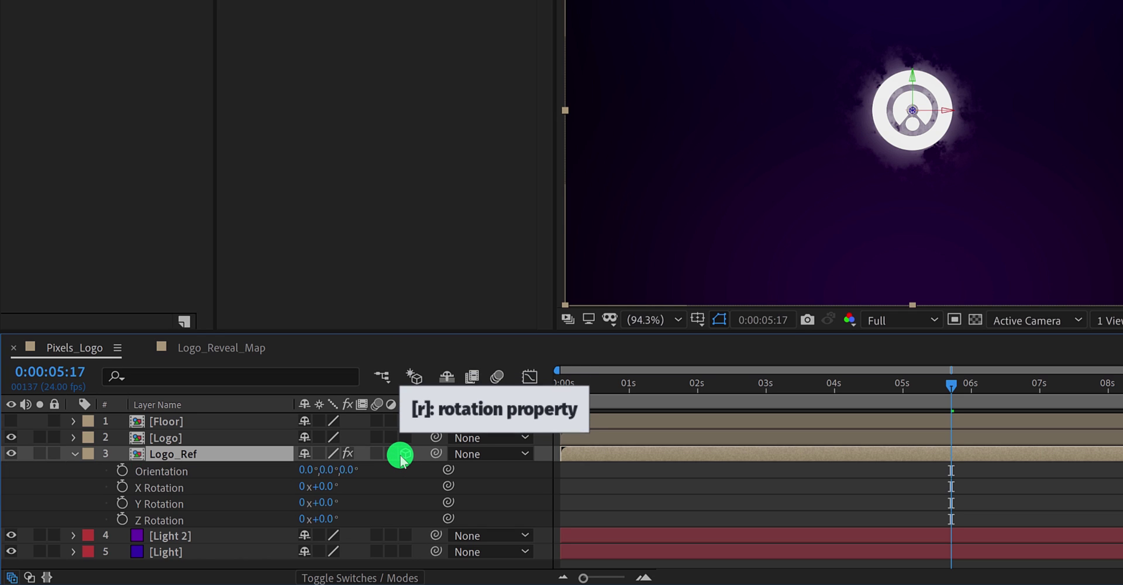
{"action": "left_click_drag", "start_coordinate": [328, 486], "coordinate": [269, 502]}
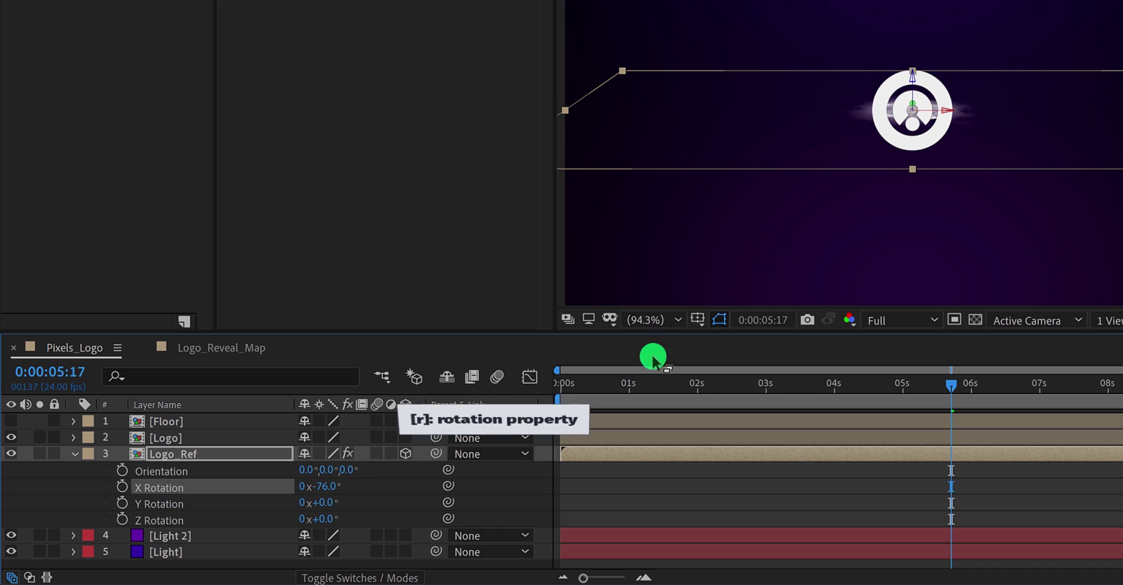
- Move Logo_Ref straight down below the logo as a floor reflection and set its X Rotation to -83°
{"action": "left_click_drag", "start_coordinate": [914, 90], "coordinate": [907, 193]}
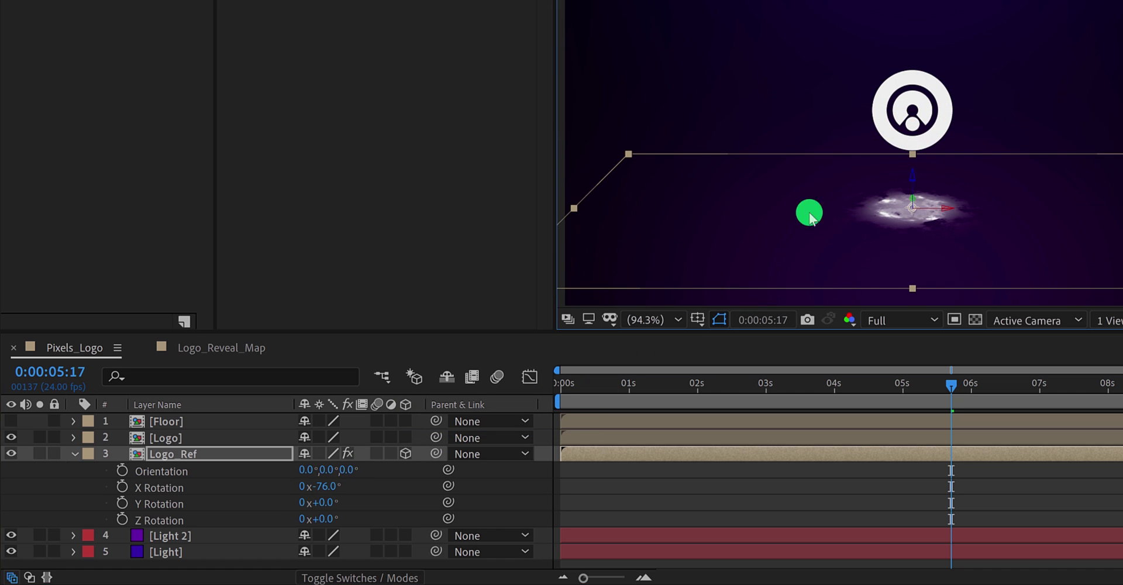
{"action": "left_click_drag", "start_coordinate": [331, 491], "coordinate": [321, 487]}
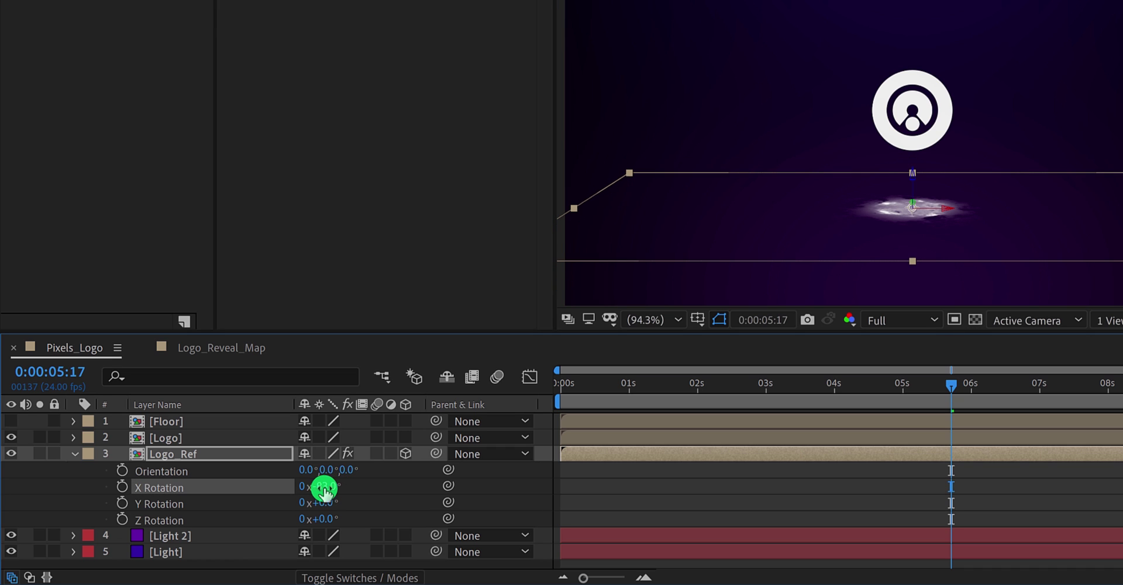
{"action": "left_click", "coordinate": [375, 493]}
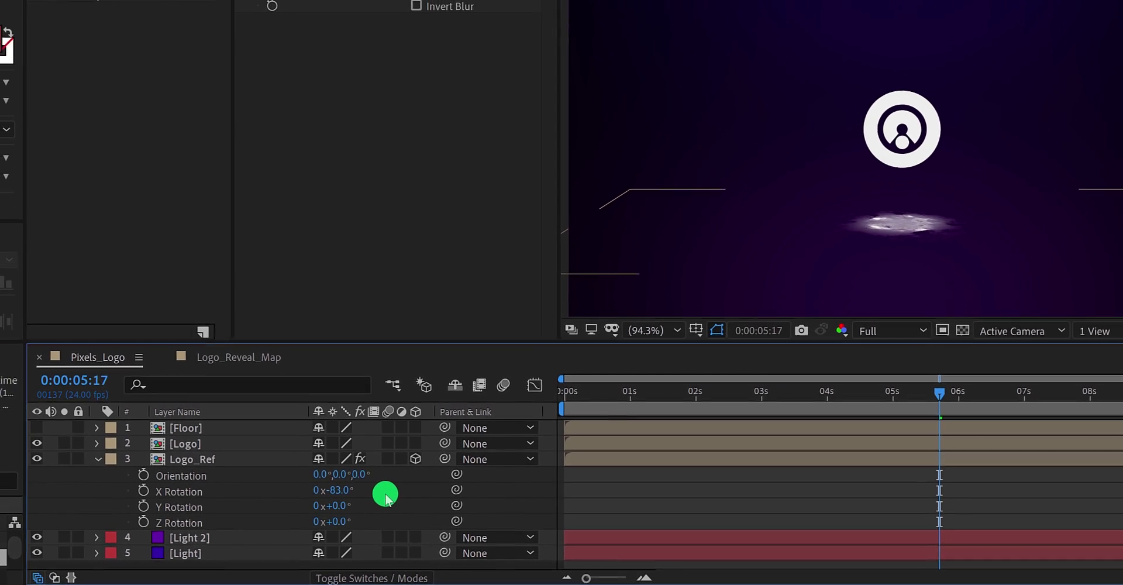
- Set Compound Blur's Maximum Blur to 100 on the Logo_Ref layer
{"action": "left_click", "coordinate": [239, 468]}
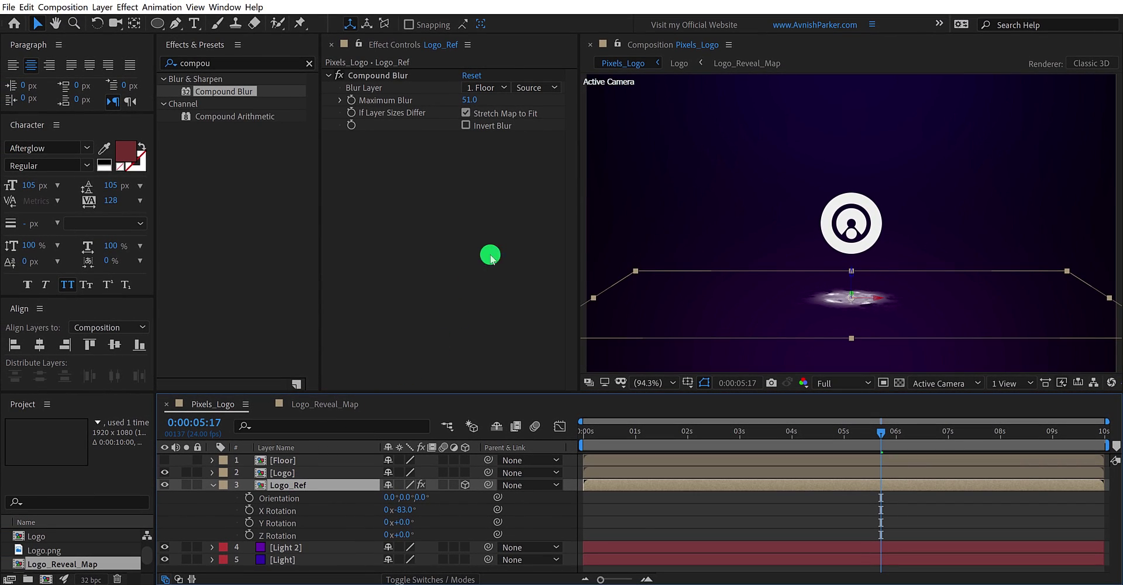
{"action": "left_click", "coordinate": [469, 102]}
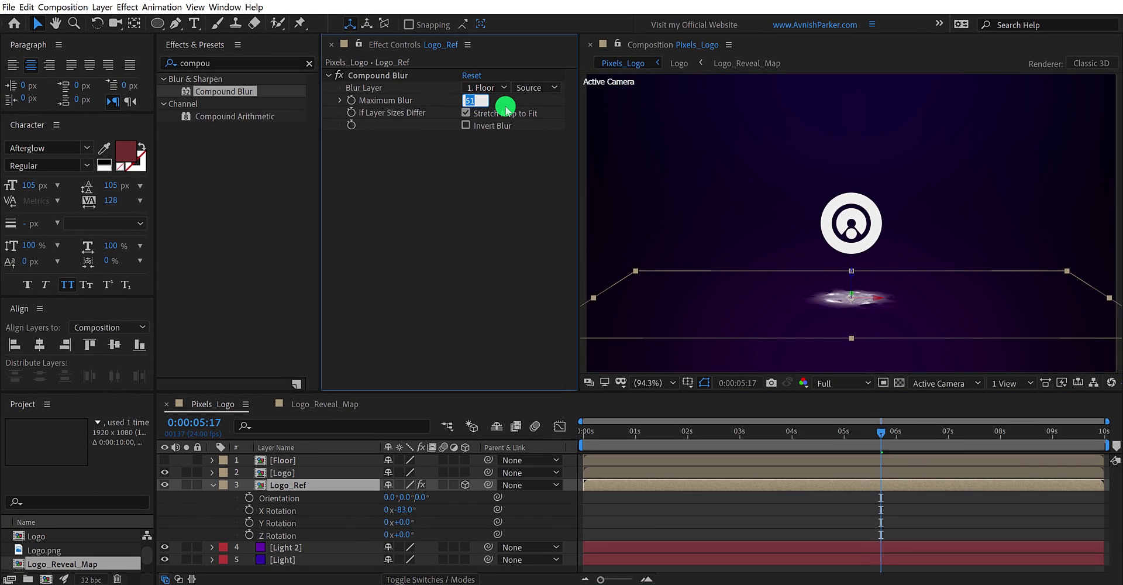
{"action": "type", "text": "100"}
{"action": "key", "text": "Return"}
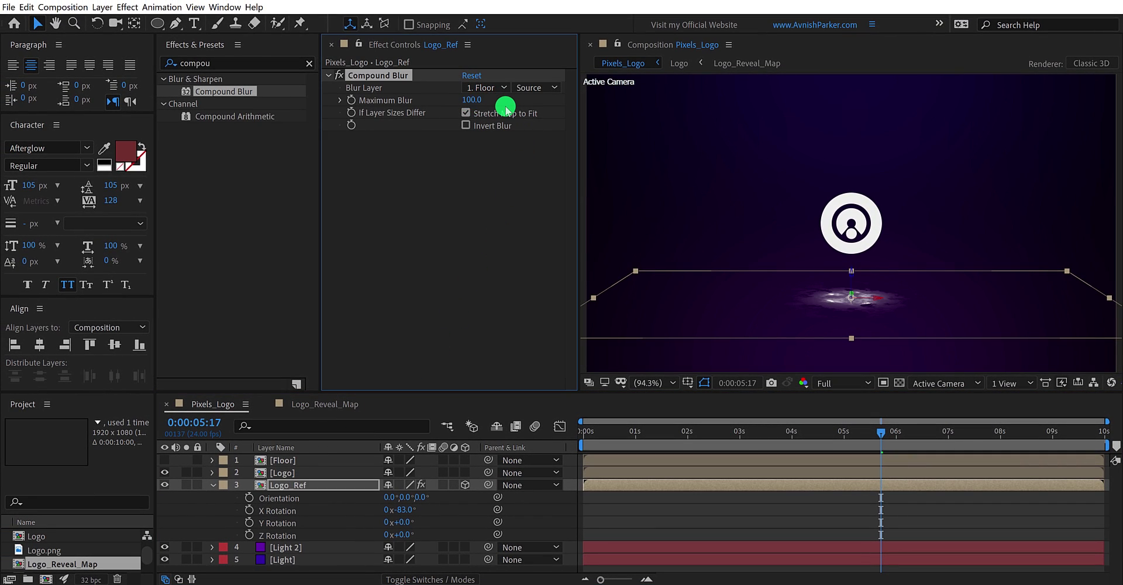
- Duplicate the Logo_Ref layer and rename the copy Logo_Ref_Long
{"action": "left_click", "coordinate": [323, 486]}
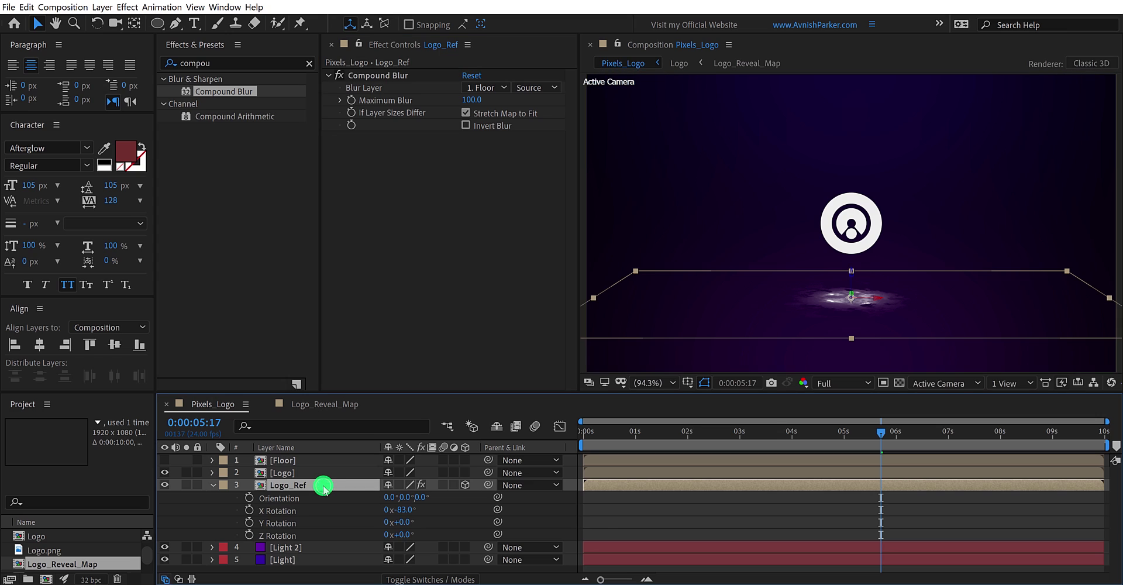
{"action": "key", "text": "ctrl+d"}
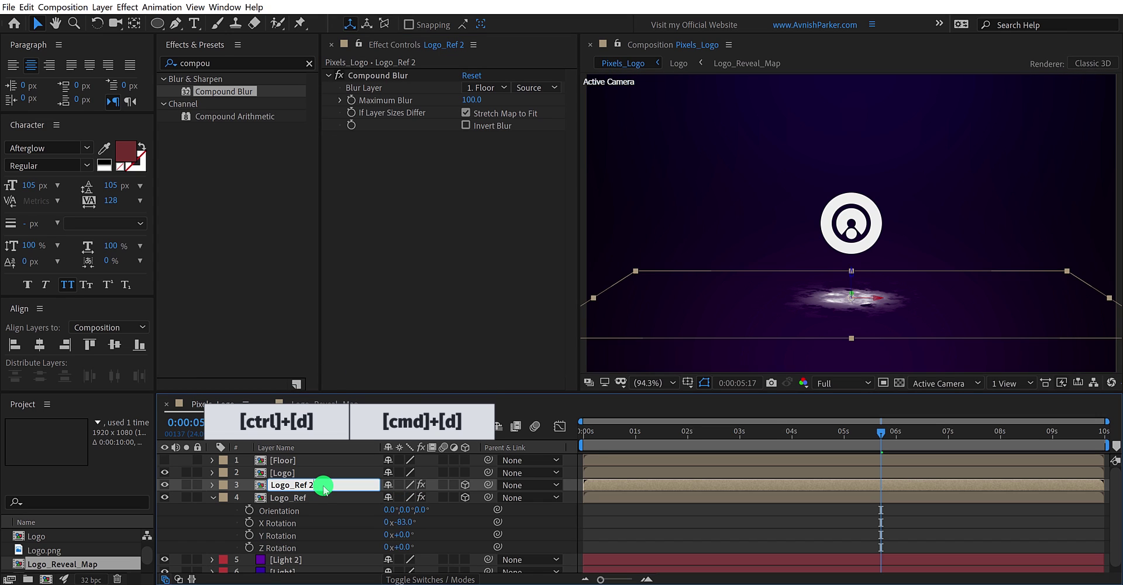
{"action": "type", "text": "_Long"}
{"action": "key", "text": "Return"}
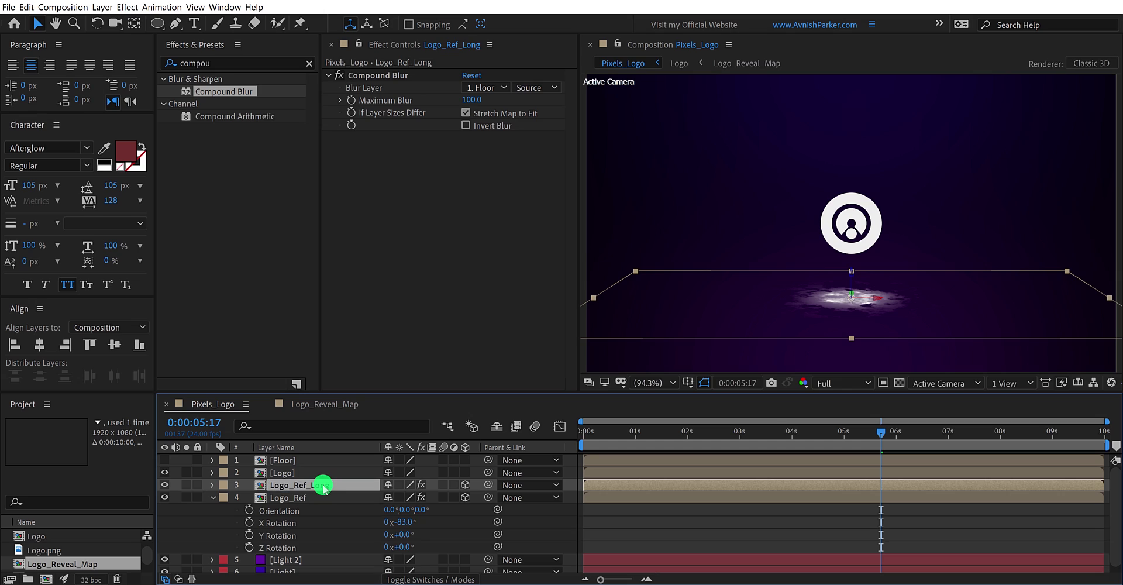
- Replace the Compound Blur effect on Logo_Ref_Long with Directional Blur
{"action": "left_click", "coordinate": [401, 76]}
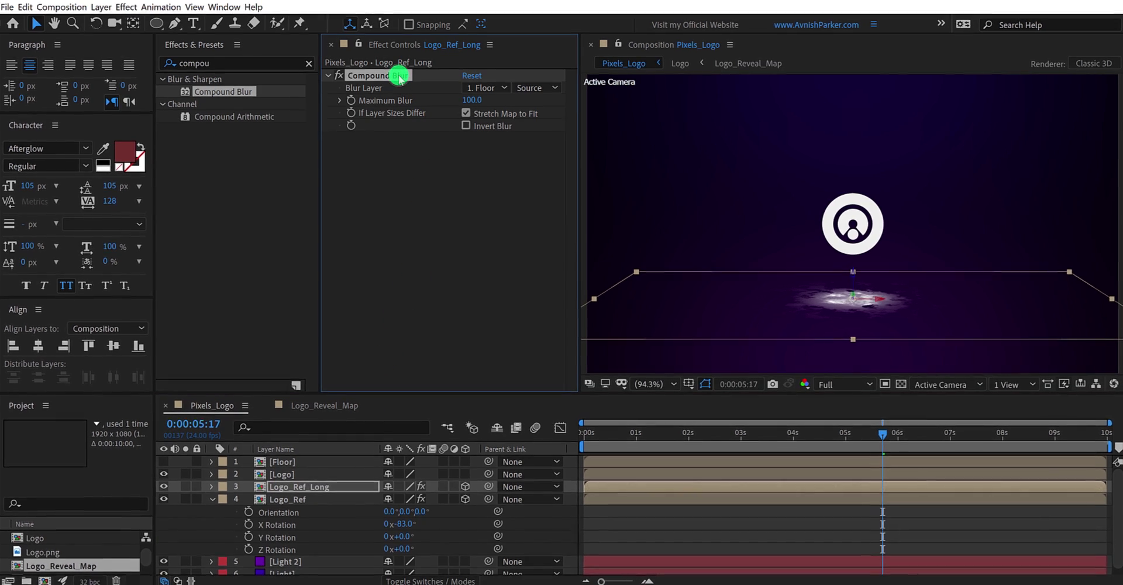
{"action": "key", "text": "Delete"}
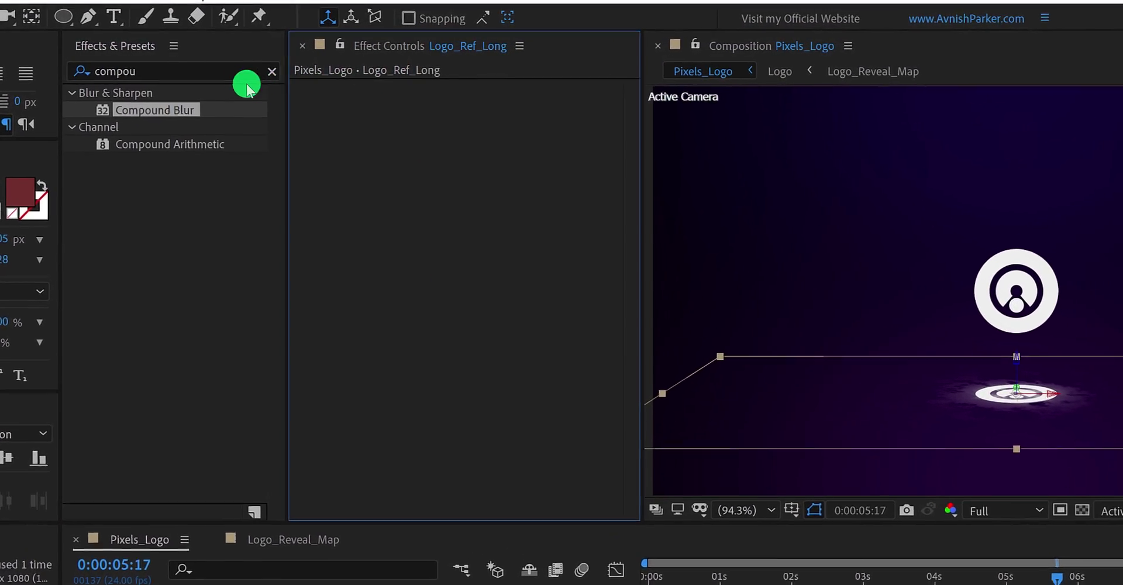
{"action": "left_click", "coordinate": [155, 74]}
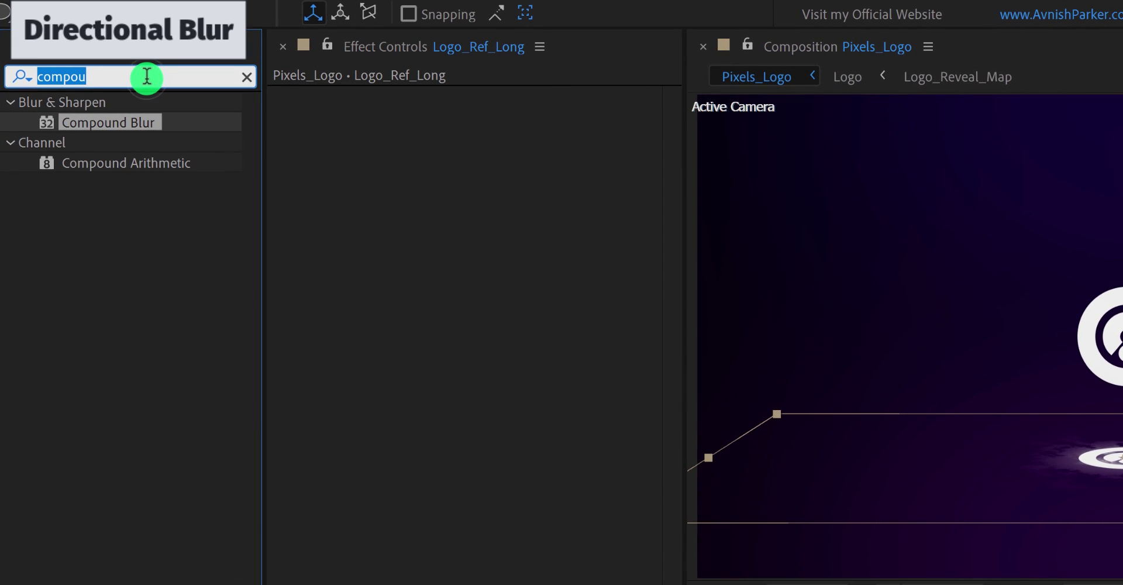
{"action": "type", "text": "dir"}
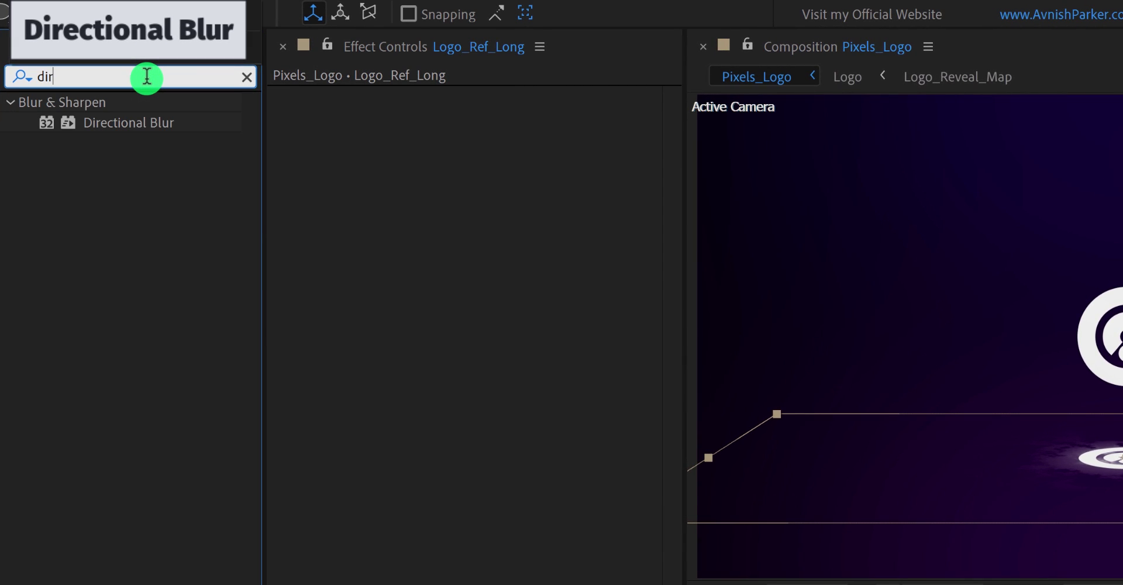
{"action": "left_click_drag", "start_coordinate": [138, 121], "coordinate": [334, 168]}
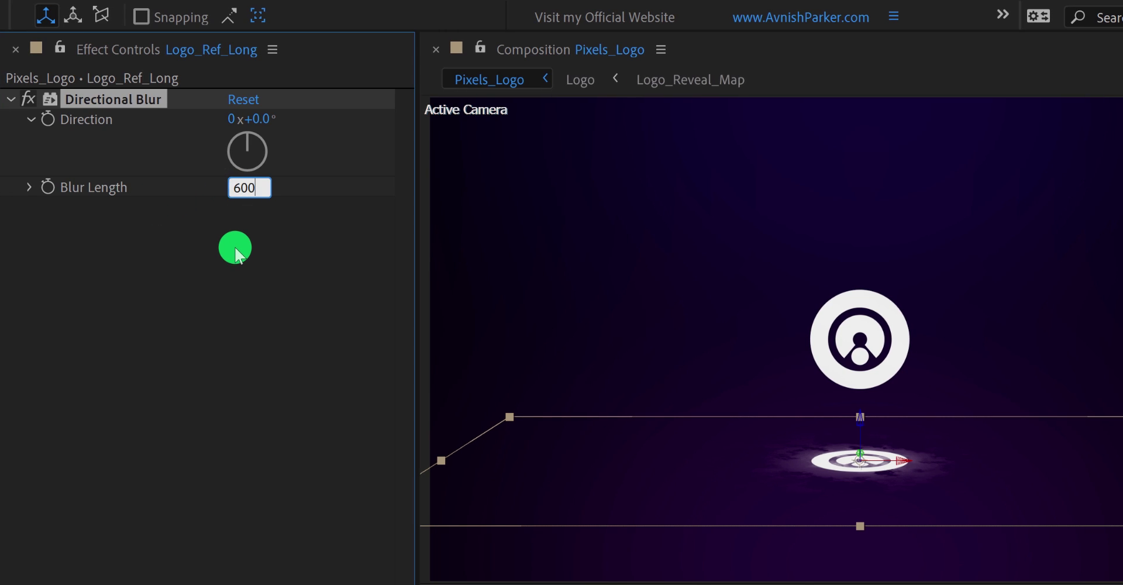
- Set the Directional Blur on Logo_Ref_Long to a Direction of 90° and a Blur Length of 700
{"action": "key", "text": "Return"}
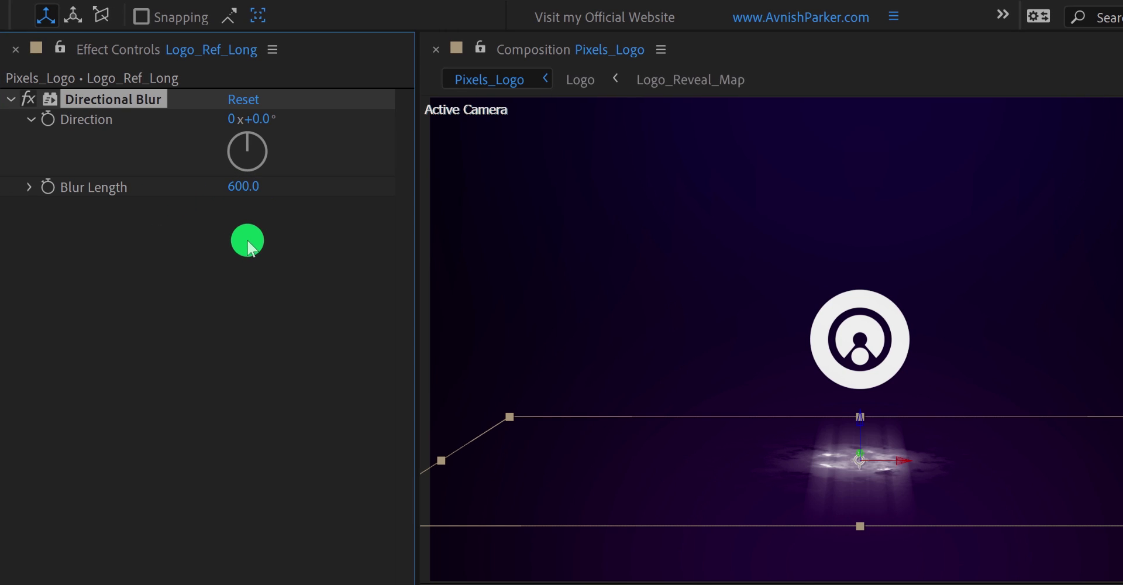
{"action": "left_click", "coordinate": [271, 119]}
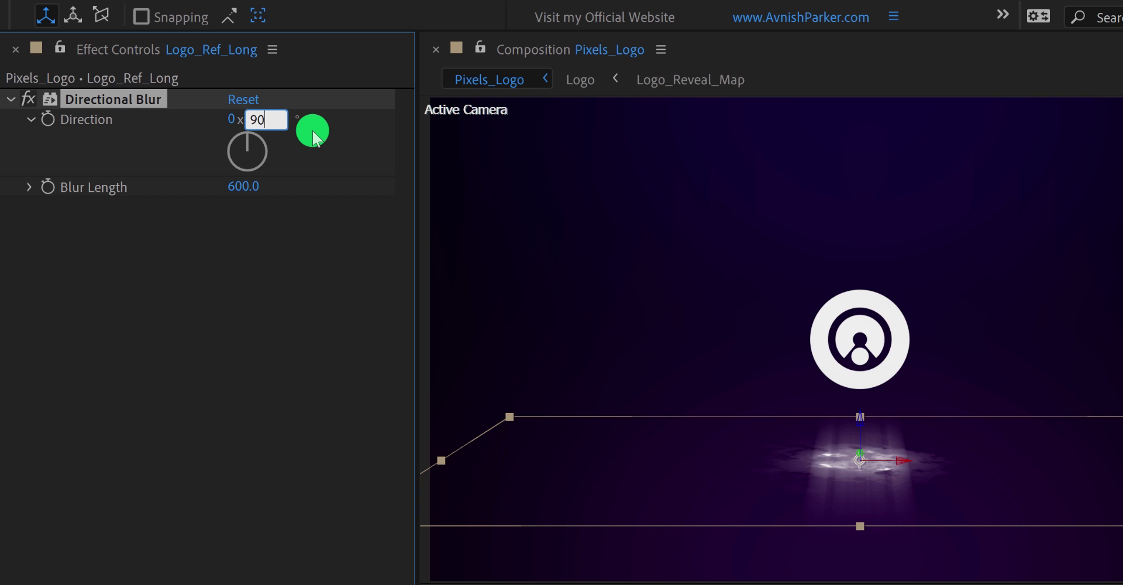
{"action": "key", "text": "Return"}
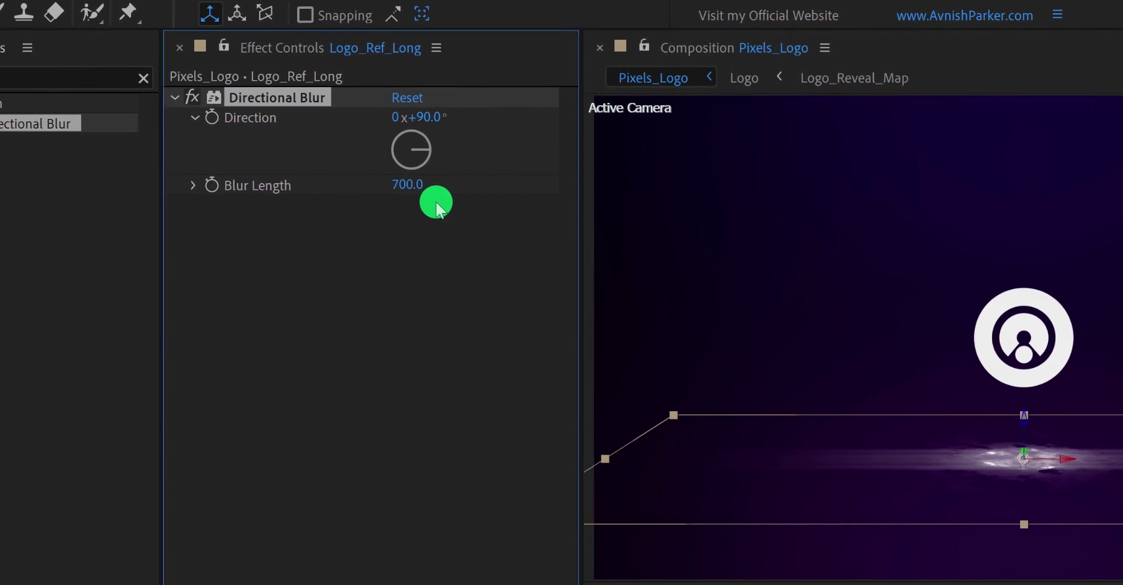
- Add a second Directional Blur to Logo_Ref_Long, keeping its Direction at 0° and raising its Blur Length to 492.3
{"action": "left_click", "coordinate": [168, 78]}
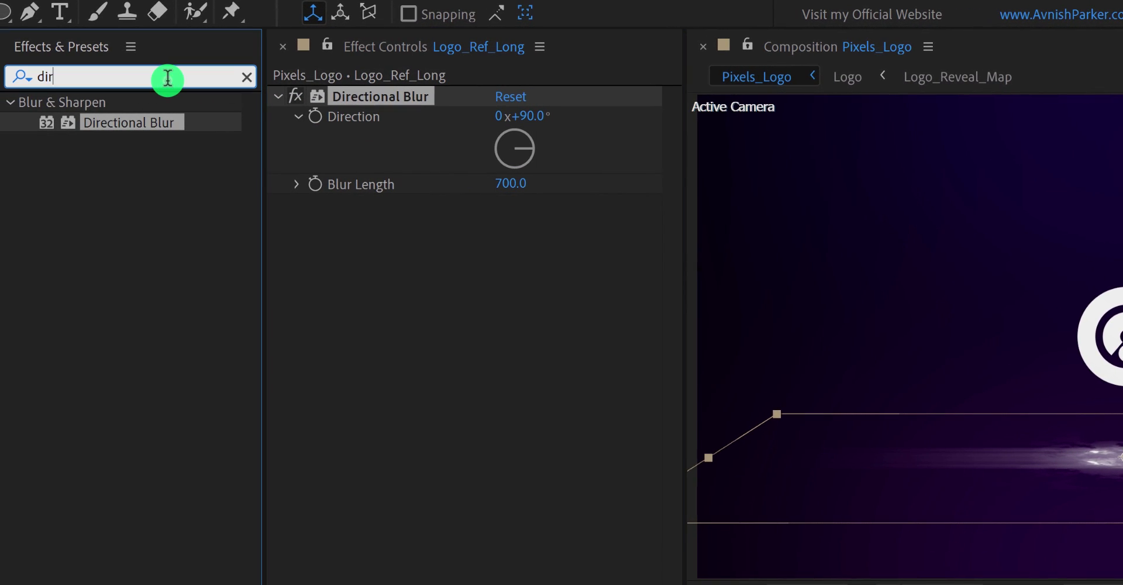
{"action": "left_click_drag", "start_coordinate": [165, 131], "coordinate": [393, 246]}
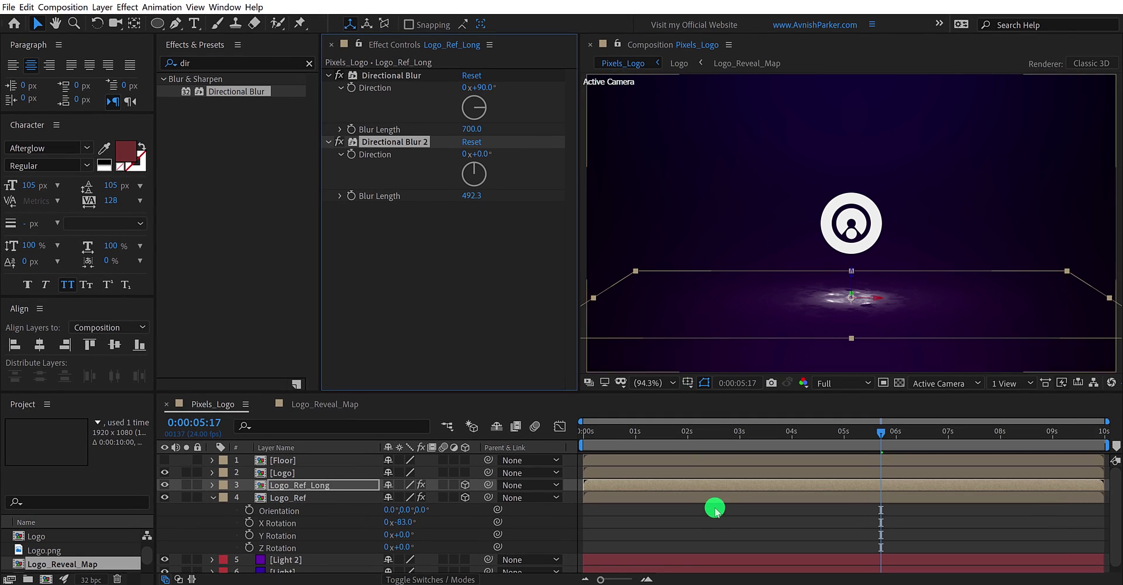
{"action": "left_click", "coordinate": [712, 519]}
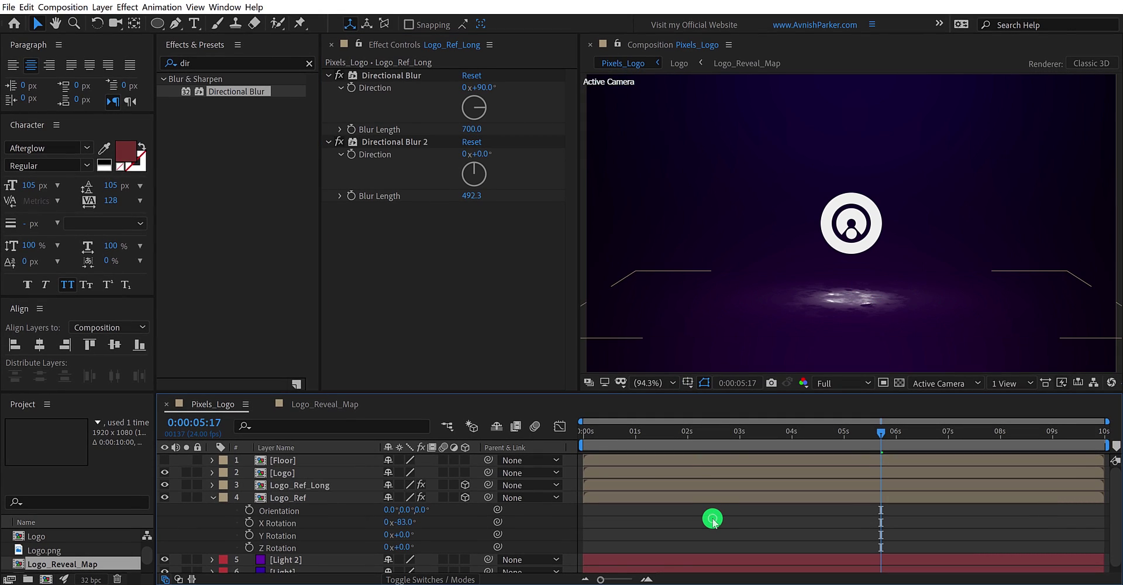
- Set the blending mode of the Logo, Logo_Ref_Long and Logo_Ref layers to Screen
{"action": "left_click_drag", "start_coordinate": [666, 432], "coordinate": [750, 434]}
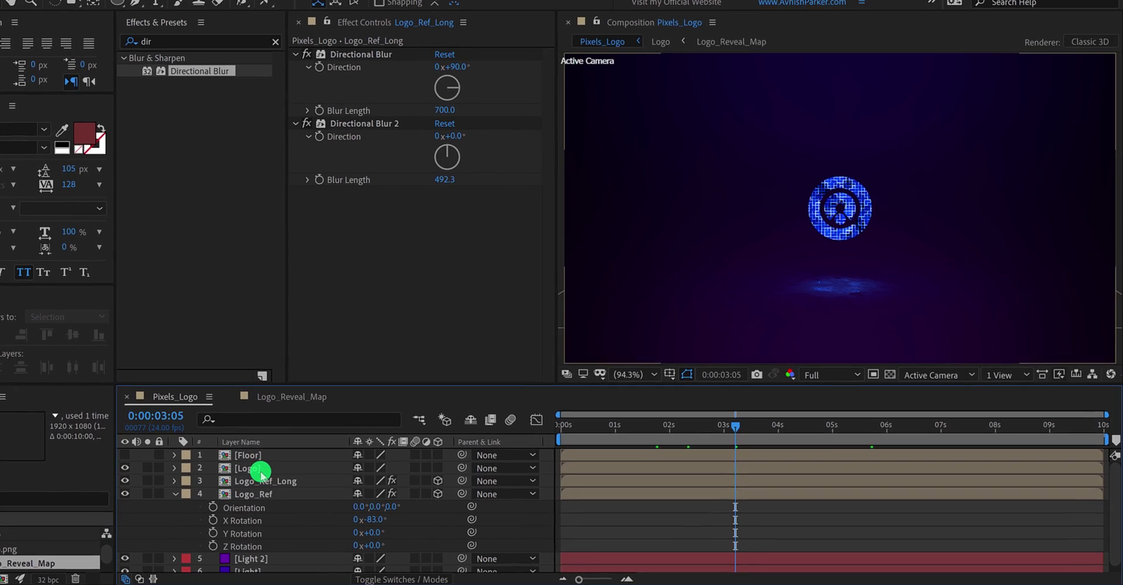
{"action": "left_click", "coordinate": [260, 470]}
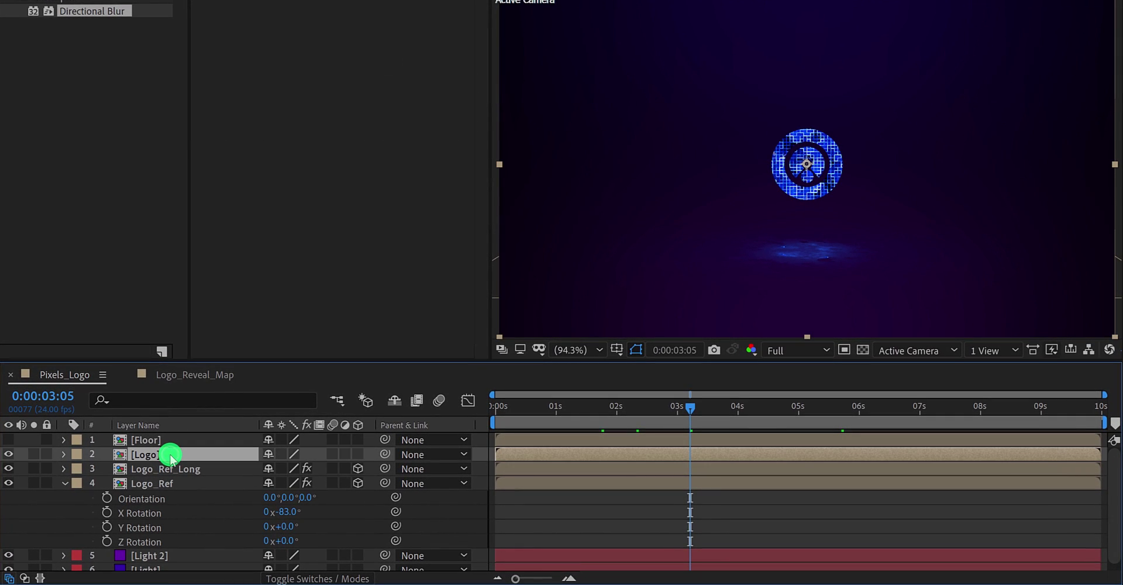
{"action": "left_click", "coordinate": [170, 483], "text": "shift"}
{"action": "key", "text": "F4"}
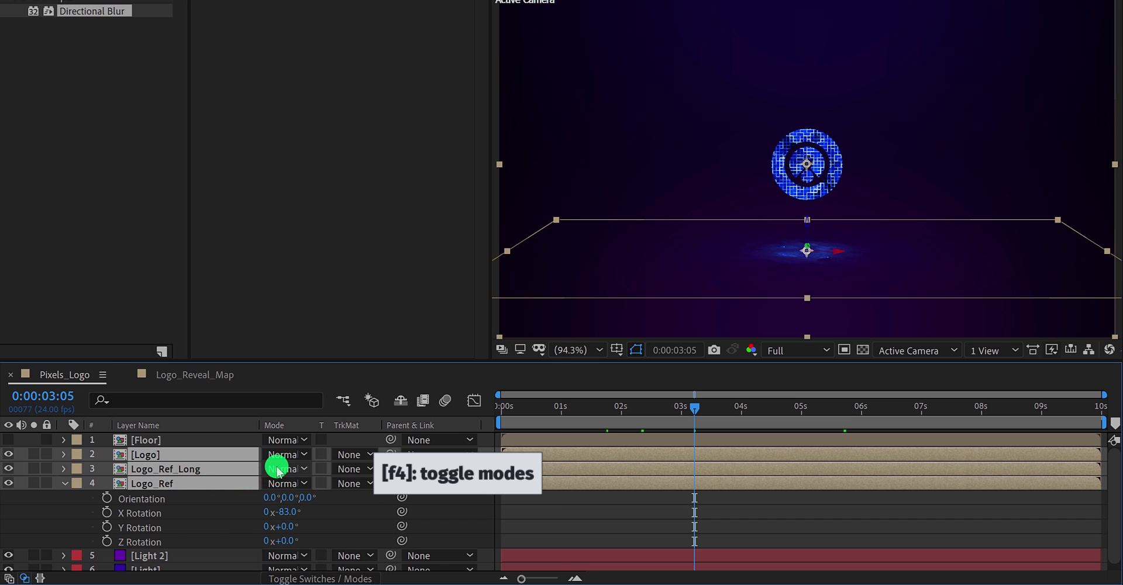
{"action": "left_click", "coordinate": [277, 471]}
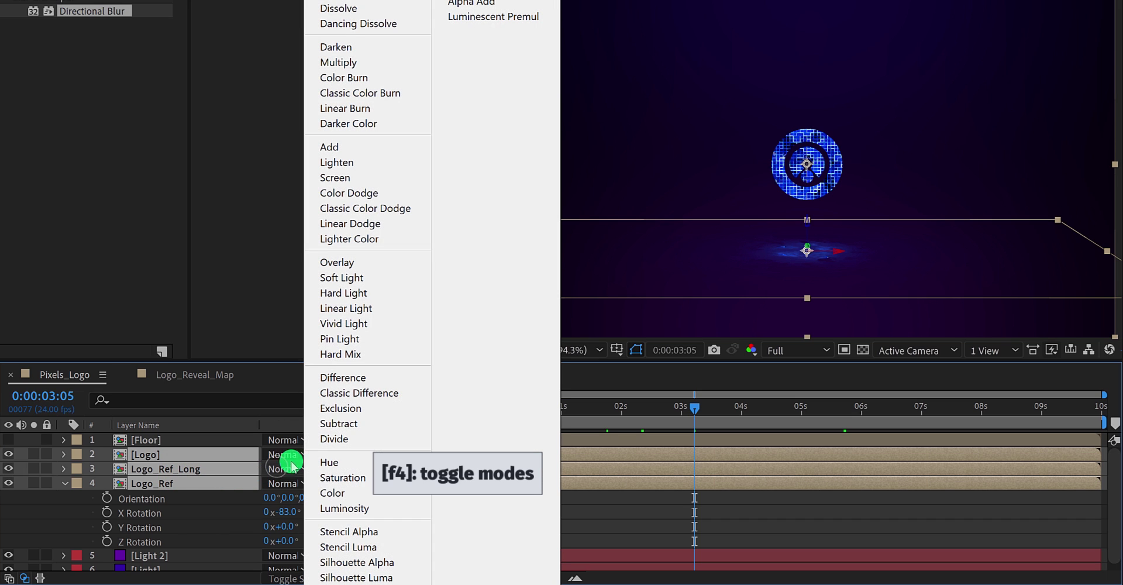
{"action": "left_click", "coordinate": [367, 182]}
{"action": "left_click", "coordinate": [573, 511]}
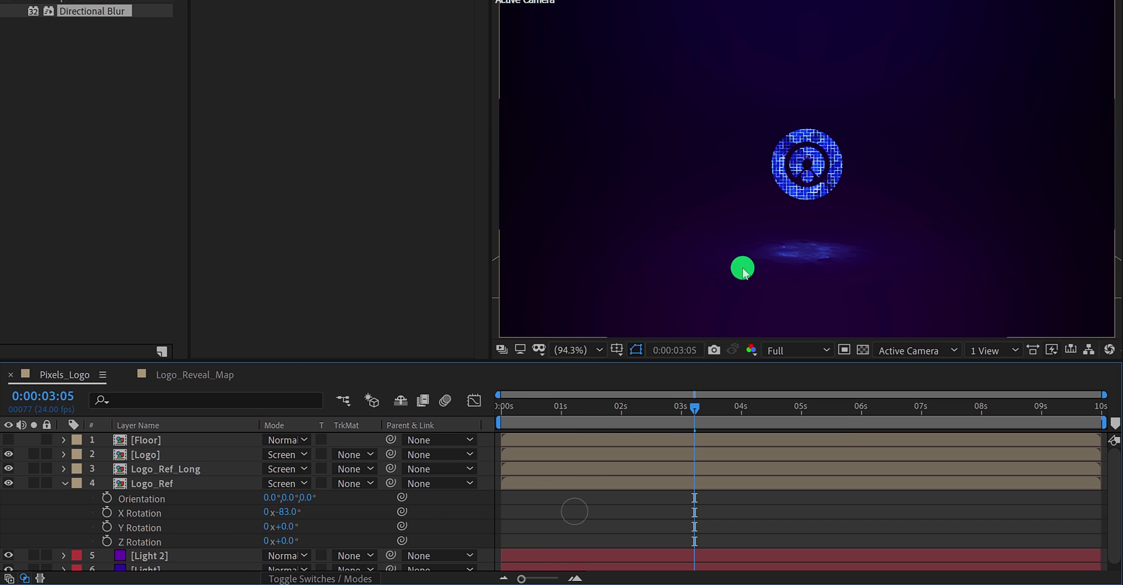
- Add Particles.mp4 as the topmost layer of Pixels_Logo and scale it to 161% to fill the frame
{"action": "left_click_drag", "start_coordinate": [724, 404], "coordinate": [752, 407]}
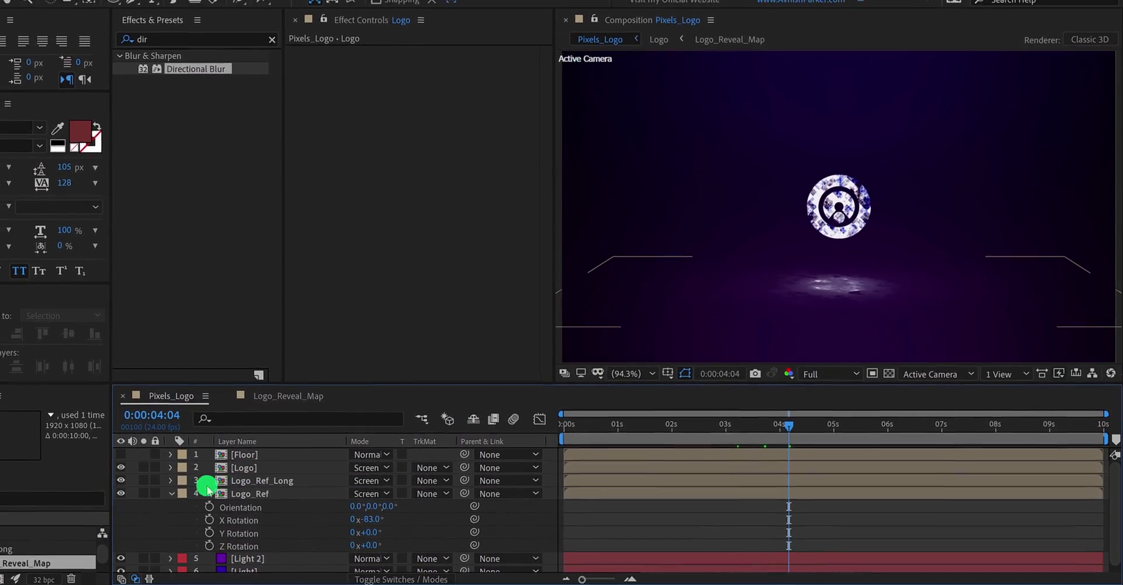
{"action": "key", "text": "ctrl+grave"}
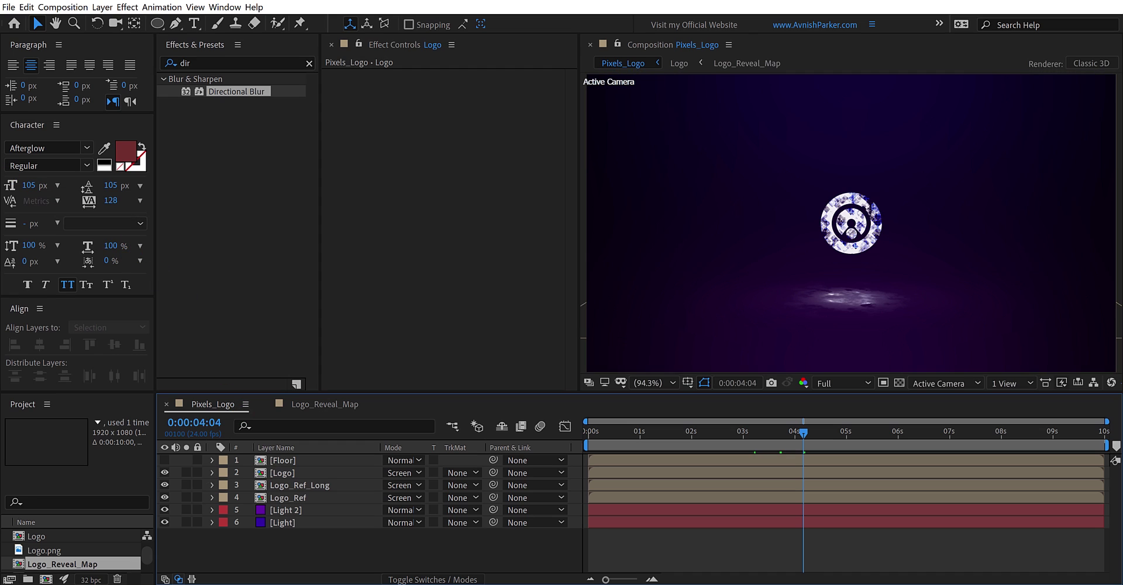
{"action": "left_click_drag", "start_coordinate": [0, 432], "coordinate": [373, 458]}
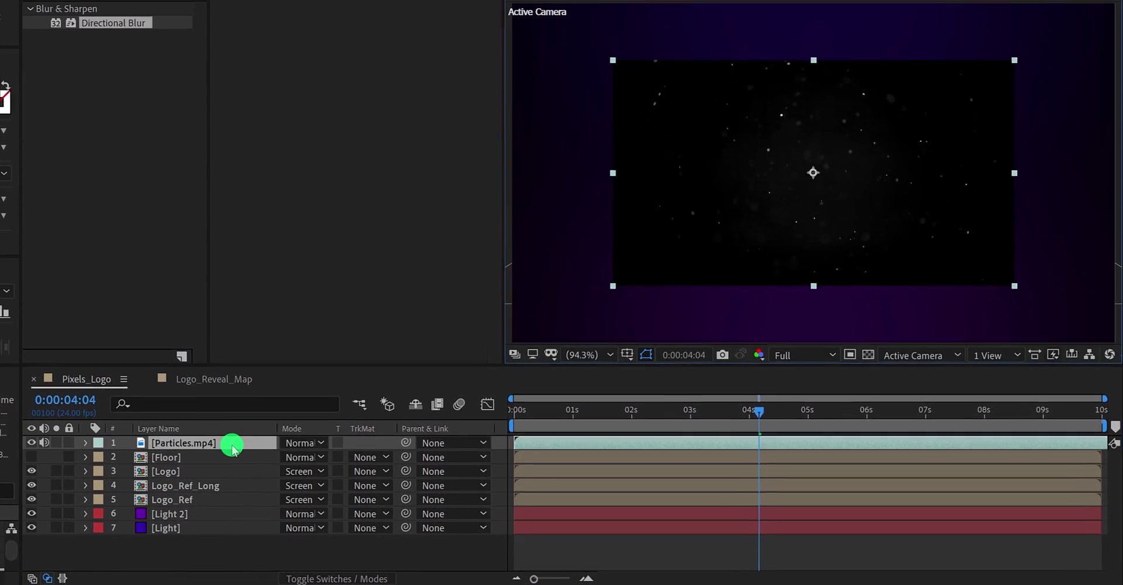
{"action": "key", "text": "s"}
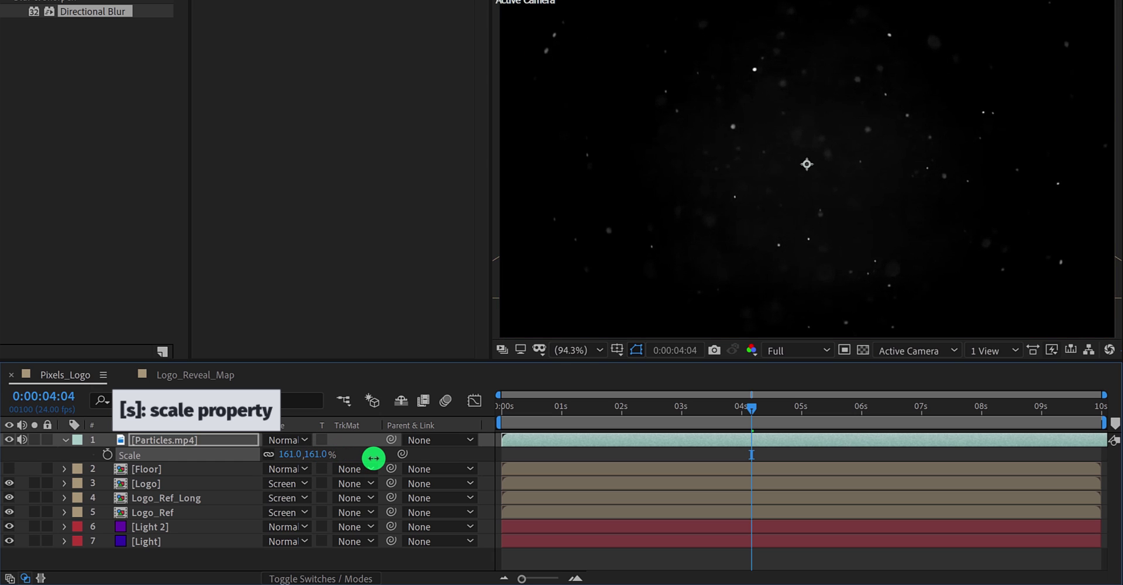
- Give Particles.mp4 a lightening blend mode that drops its black background, and apply the Tint effect to it
{"action": "left_click", "coordinate": [286, 439]}
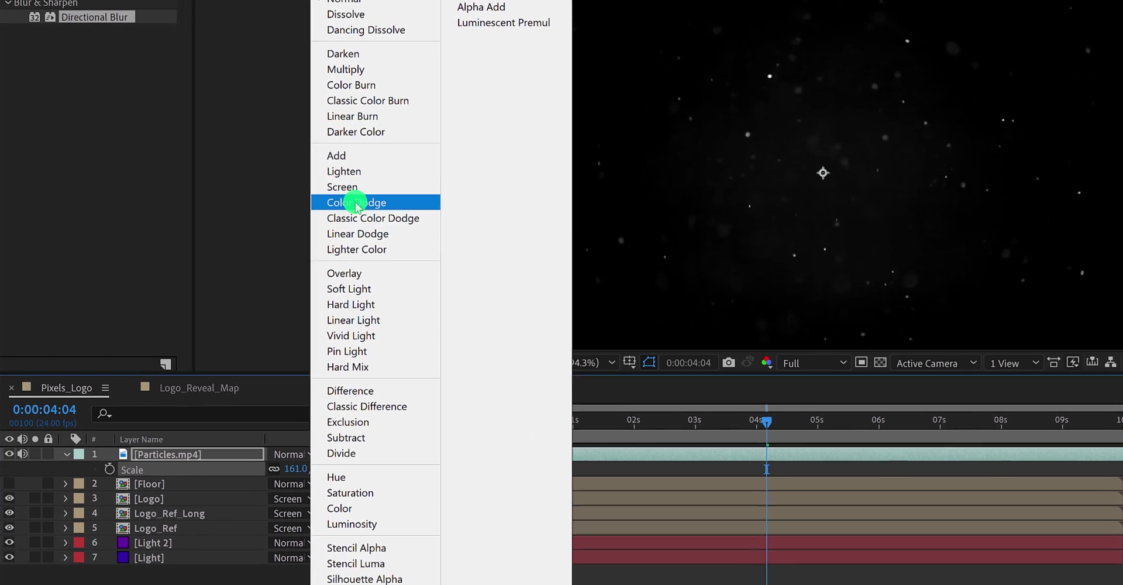
{"action": "left_click", "coordinate": [338, 171]}
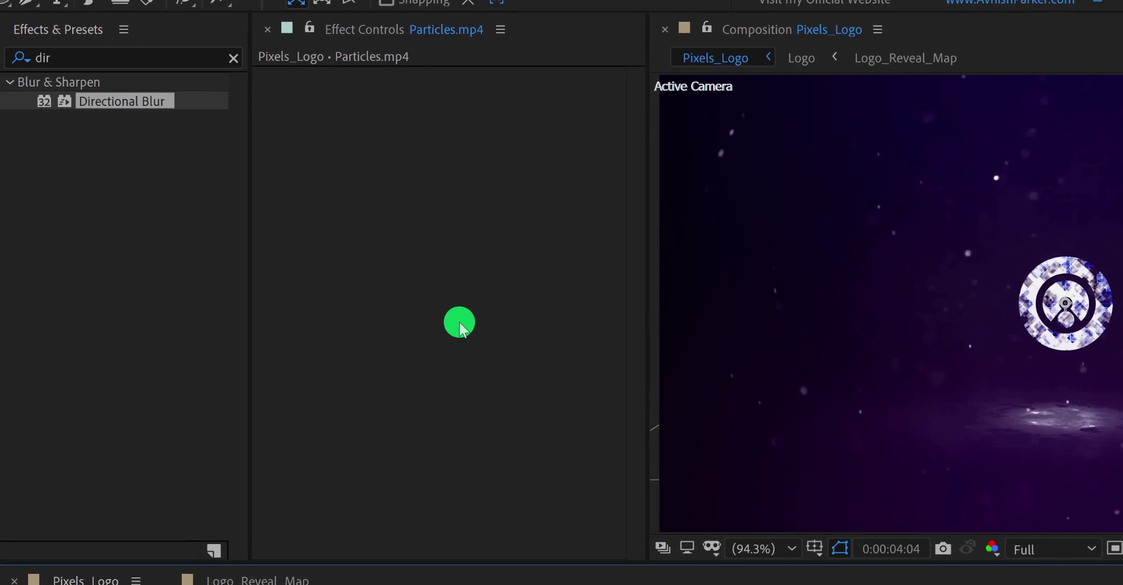
{"action": "left_click", "coordinate": [158, 72]}
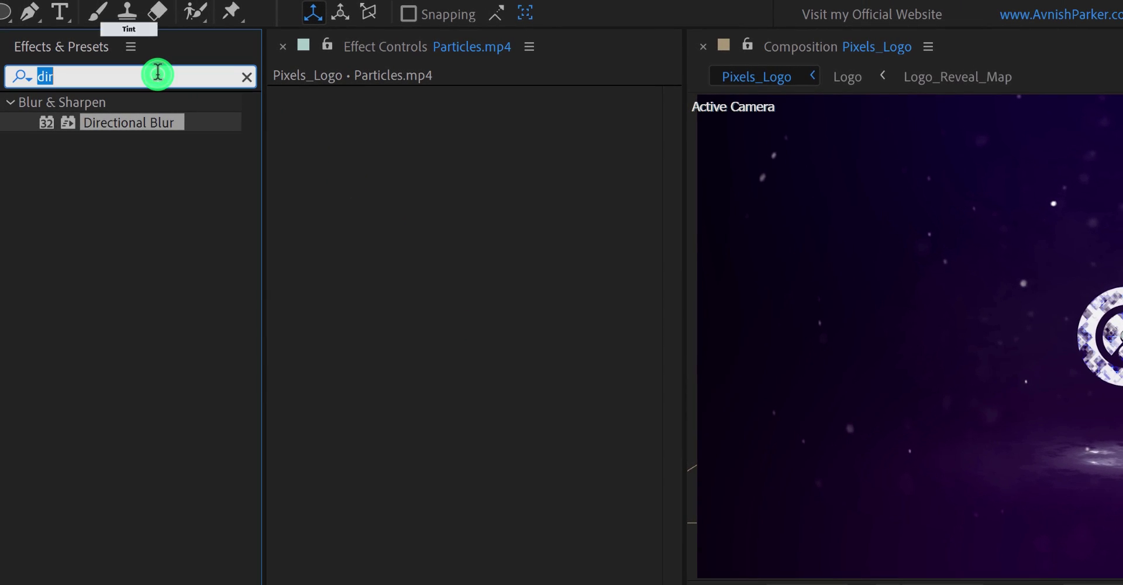
{"action": "type", "text": "tint"}
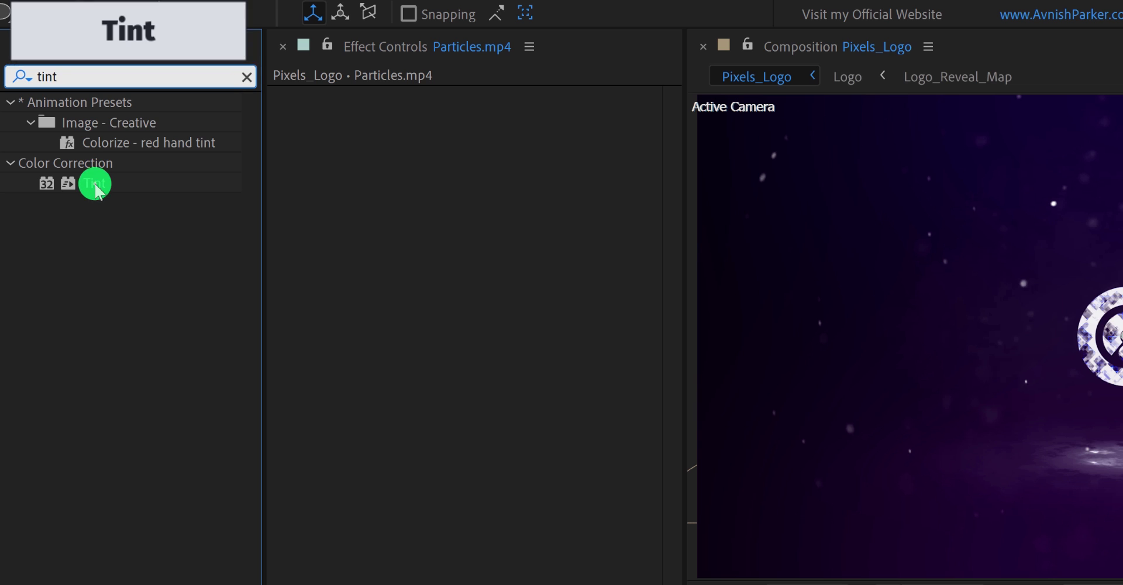
{"action": "left_click_drag", "start_coordinate": [95, 184], "coordinate": [367, 185]}
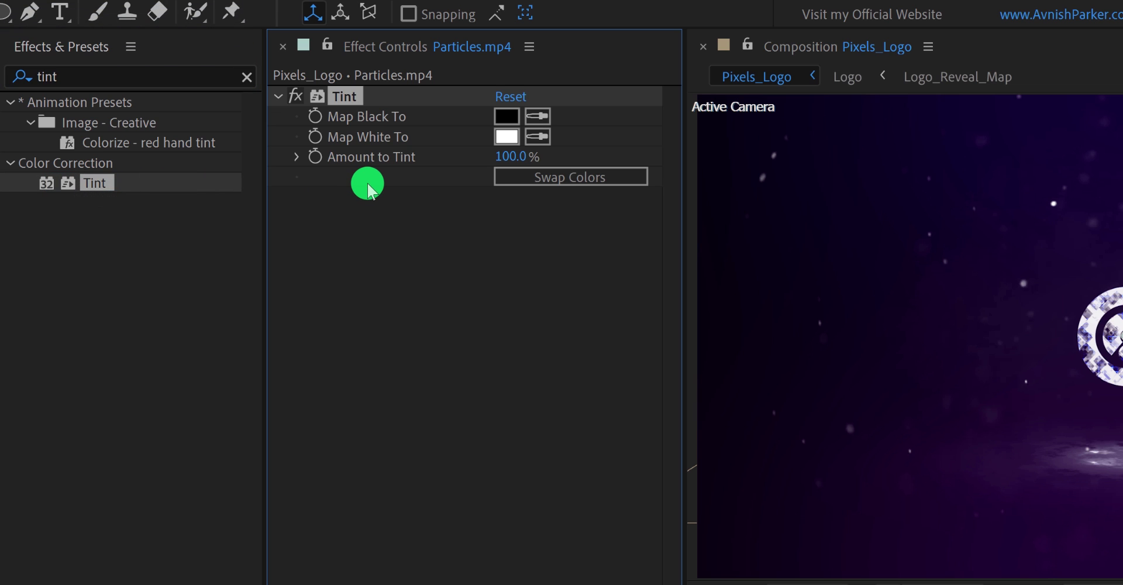
- Set Tint's Map White To color to blue 0257FF on Particles.mp4
{"action": "left_click", "coordinate": [503, 140]}
{"action": "left_click", "coordinate": [284, 258]}
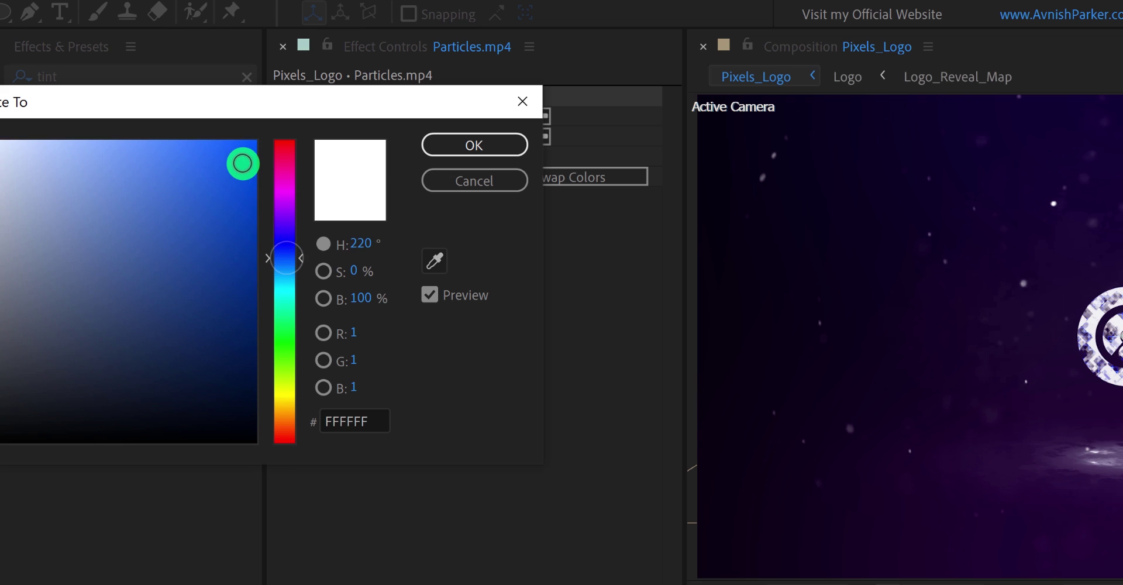
{"action": "left_click", "coordinate": [243, 163]}
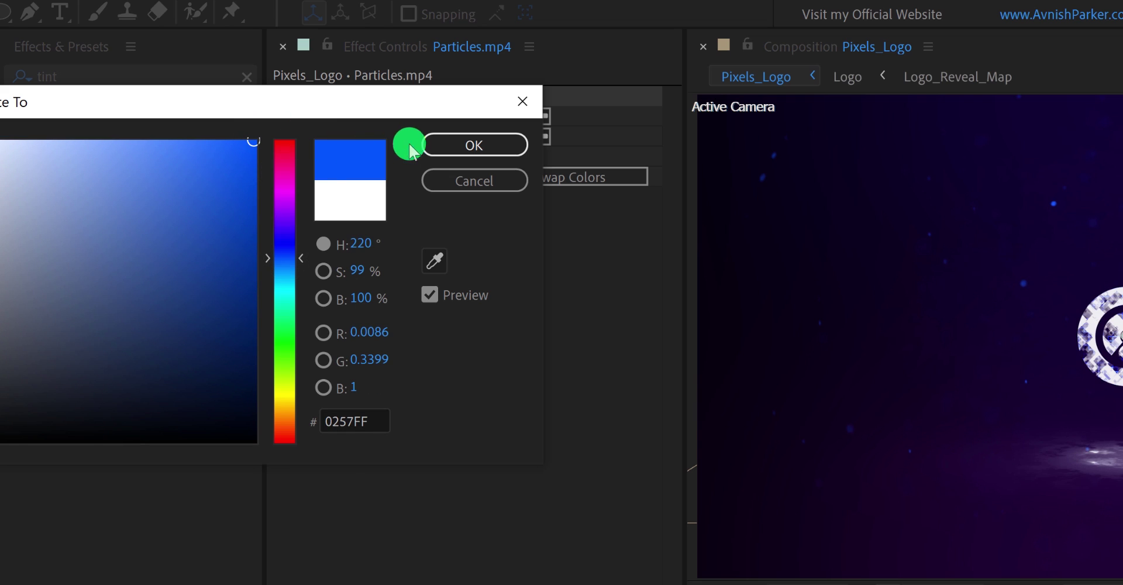
{"action": "left_click", "coordinate": [443, 145]}
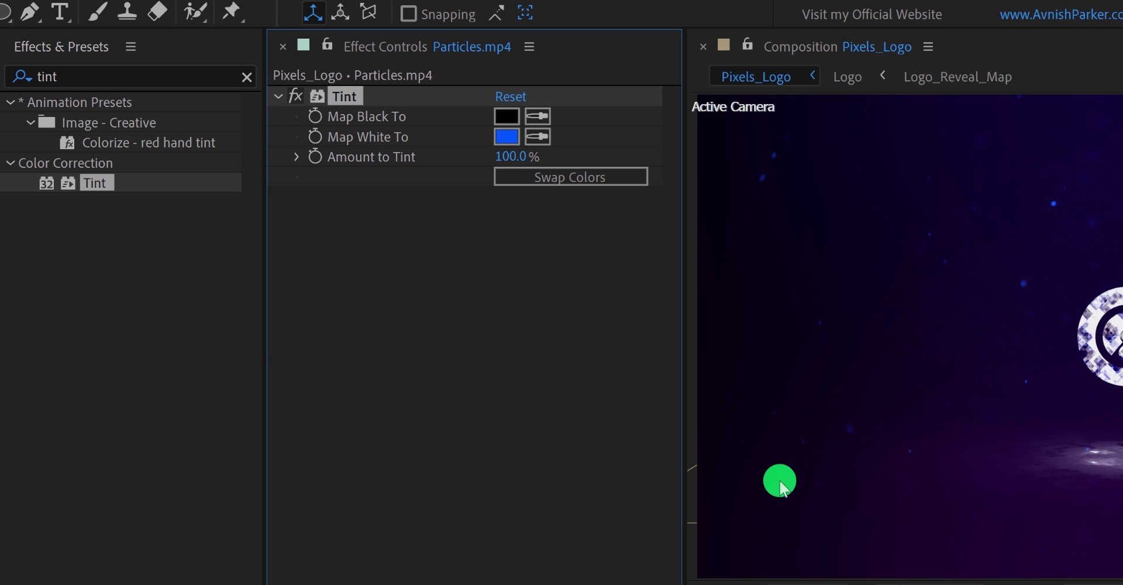
- Apply Curves to Particles.mp4 and darken it by lowering the RGB curve's white end and midpoint and moving its black point slightly inward
{"action": "left_click", "coordinate": [86, 73]}
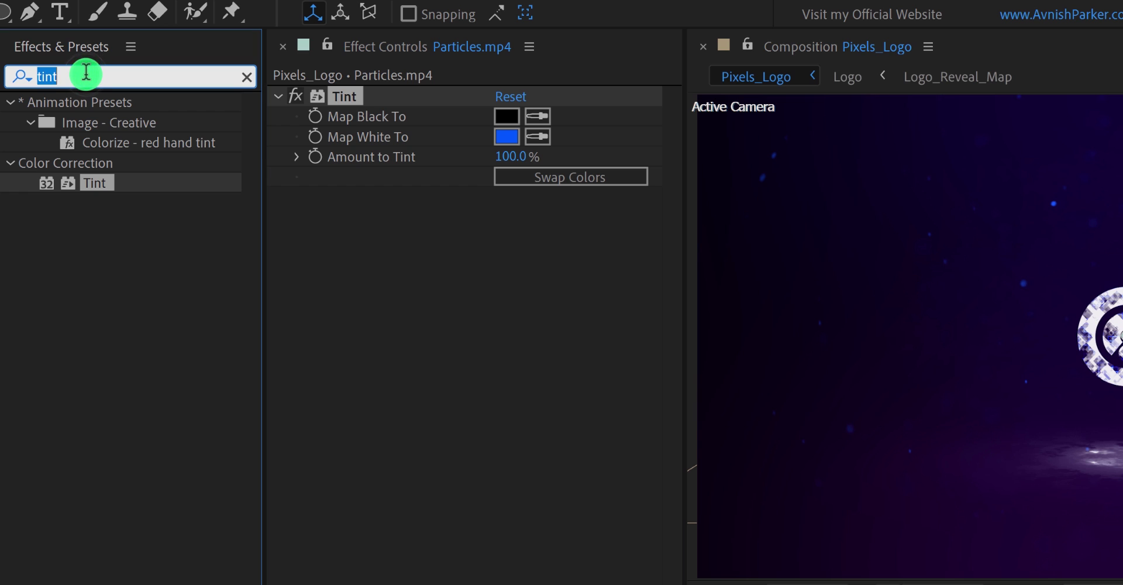
{"action": "type", "text": "curve"}
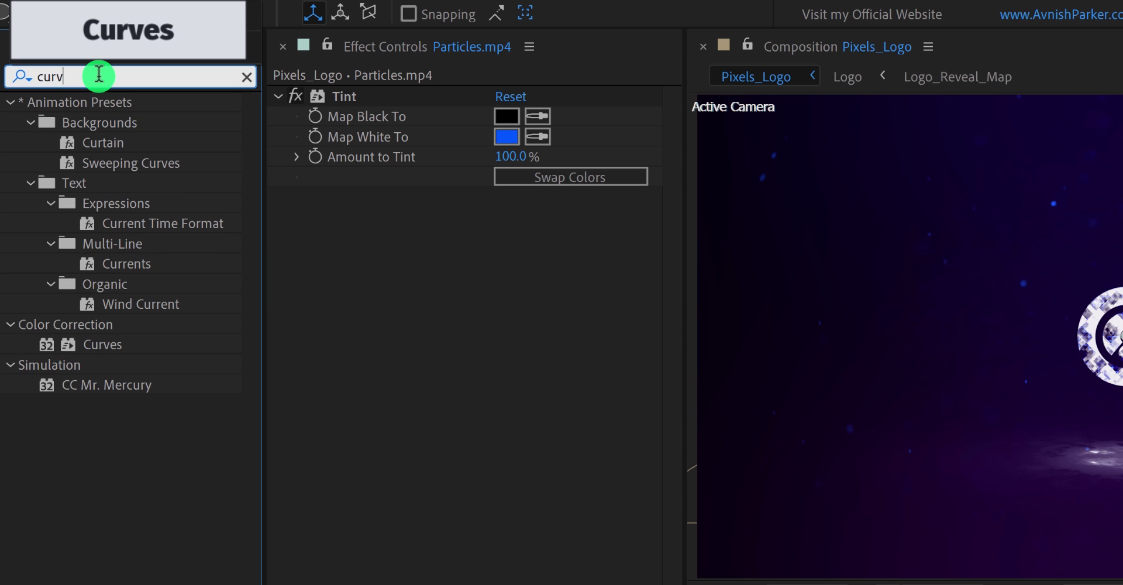
{"action": "left_click_drag", "start_coordinate": [97, 183], "coordinate": [403, 271]}
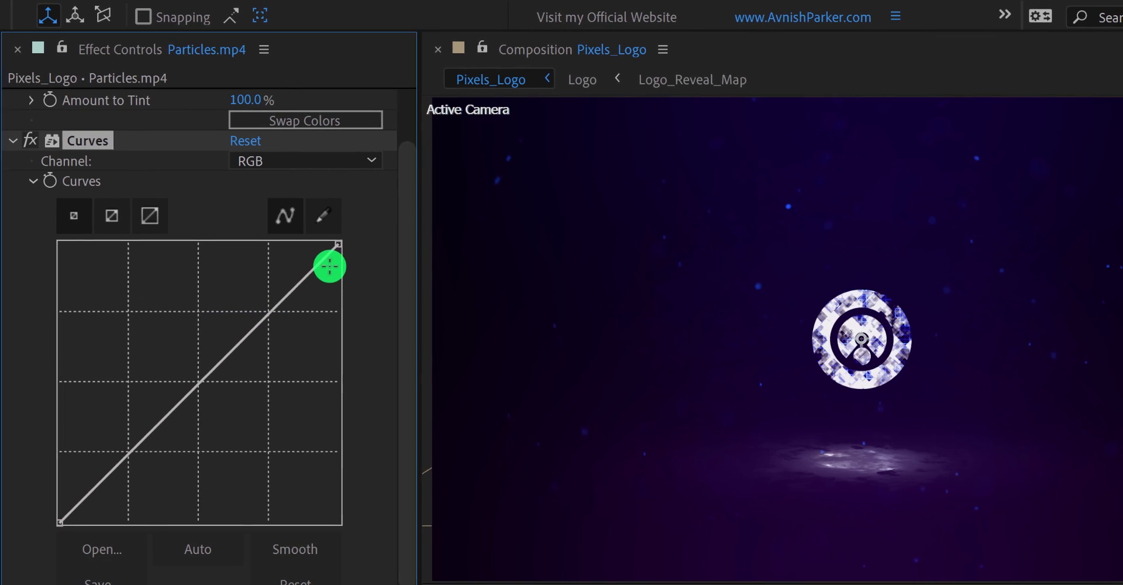
{"action": "left_click_drag", "start_coordinate": [332, 248], "coordinate": [343, 295]}
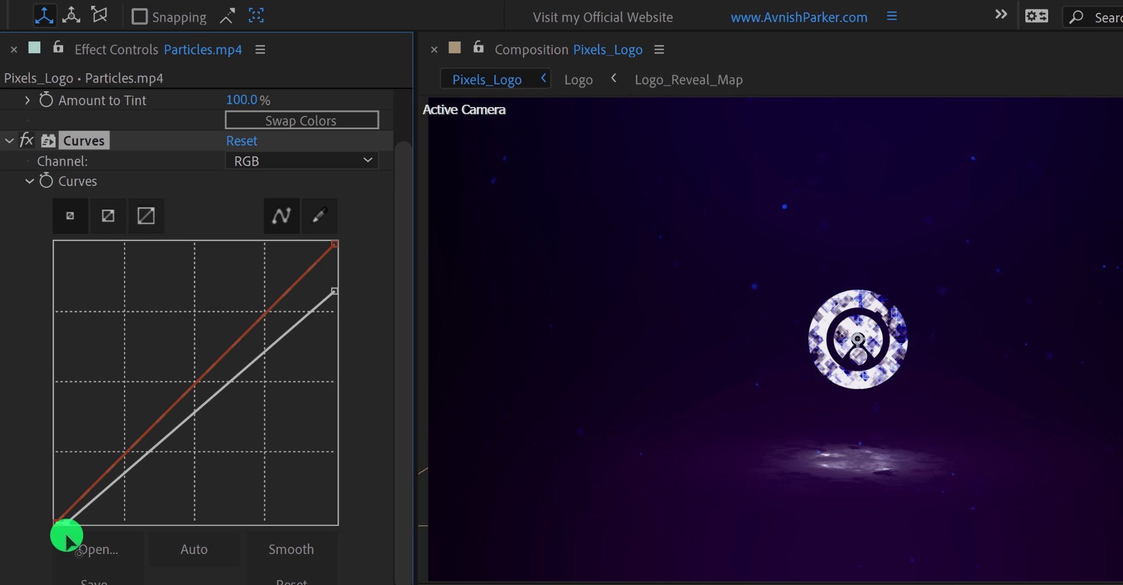
{"action": "left_click", "coordinate": [170, 427]}
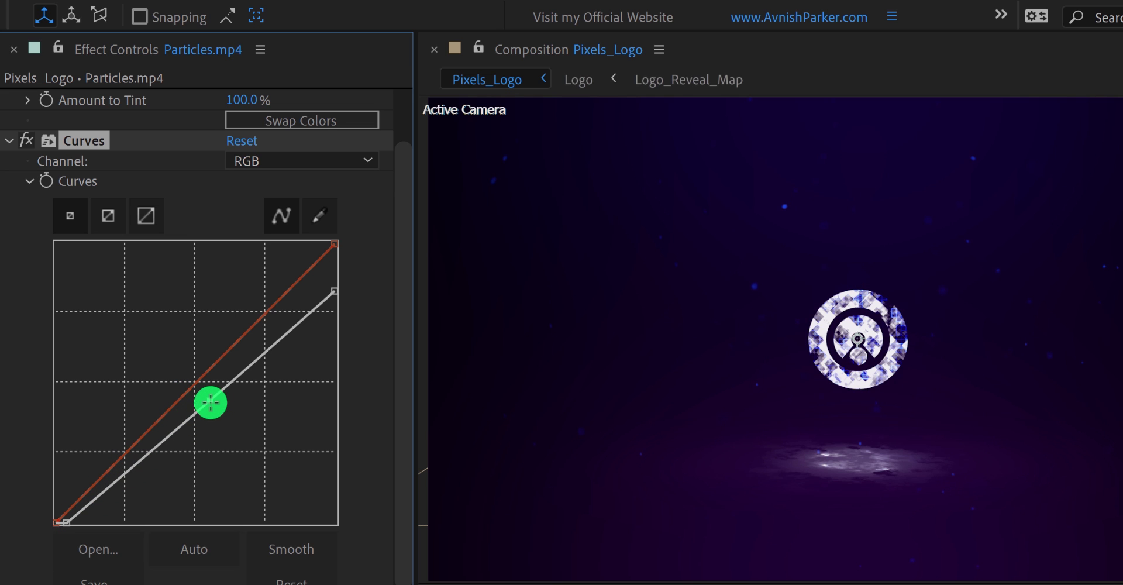
{"action": "left_click_drag", "start_coordinate": [210, 403], "coordinate": [275, 372]}
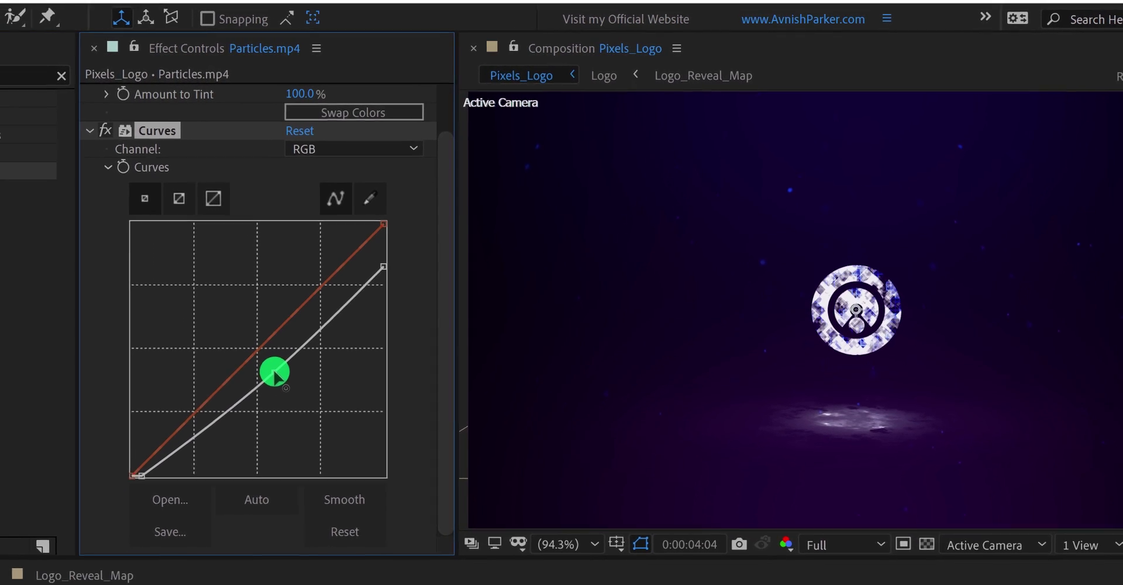
- Set the current time to 0:00:01:23 and add an adjustment layer named Glow at the top of Pixels_Logo
{"action": "left_click", "coordinate": [672, 447]}
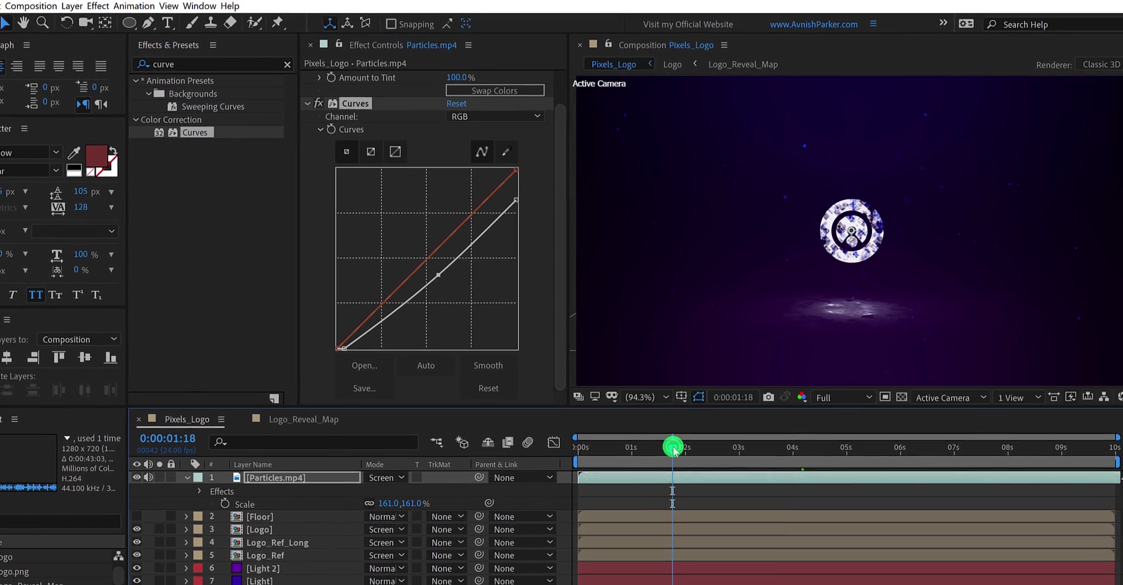
{"action": "left_click_drag", "start_coordinate": [673, 447], "coordinate": [642, 448]}
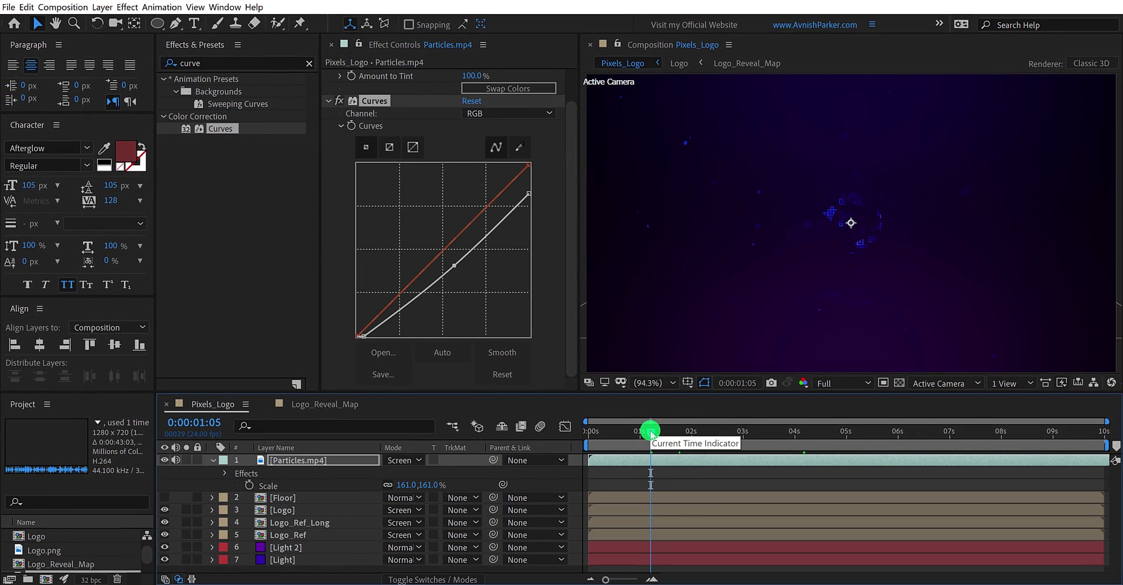
{"action": "left_click", "coordinate": [689, 433]}
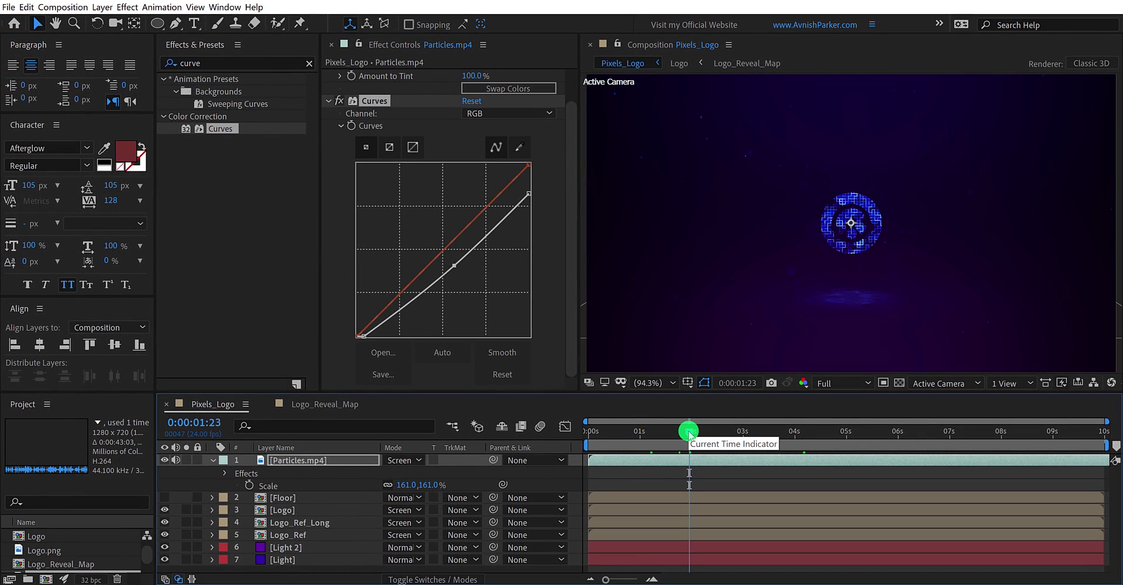
{"action": "left_click", "coordinate": [212, 460]}
{"action": "right_click", "coordinate": [286, 556]}
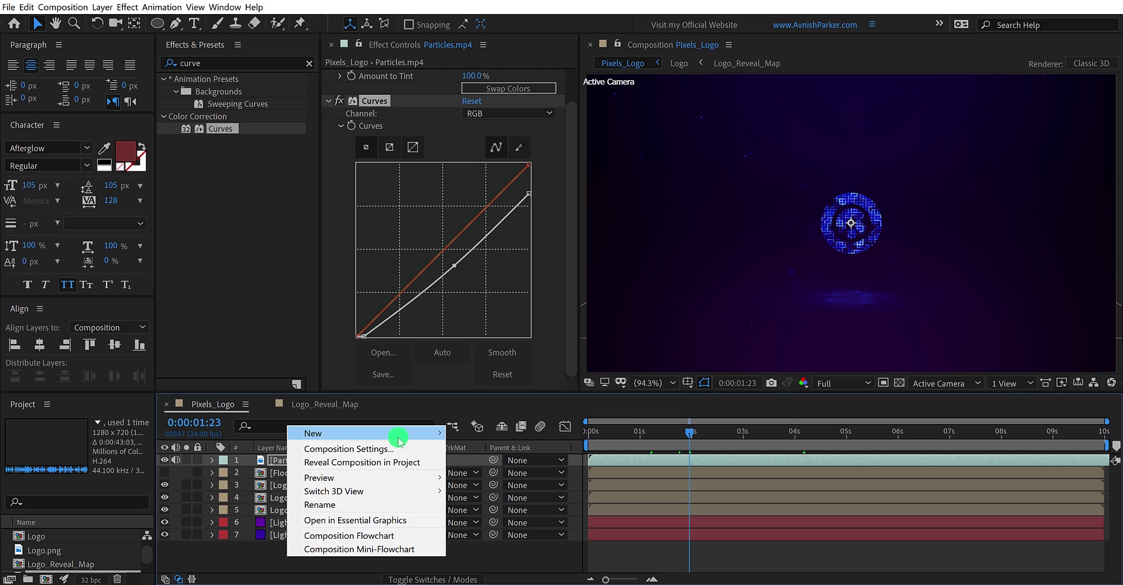
{"action": "mouse_move", "coordinate": [409, 433]}
{"action": "left_click", "coordinate": [523, 530]}
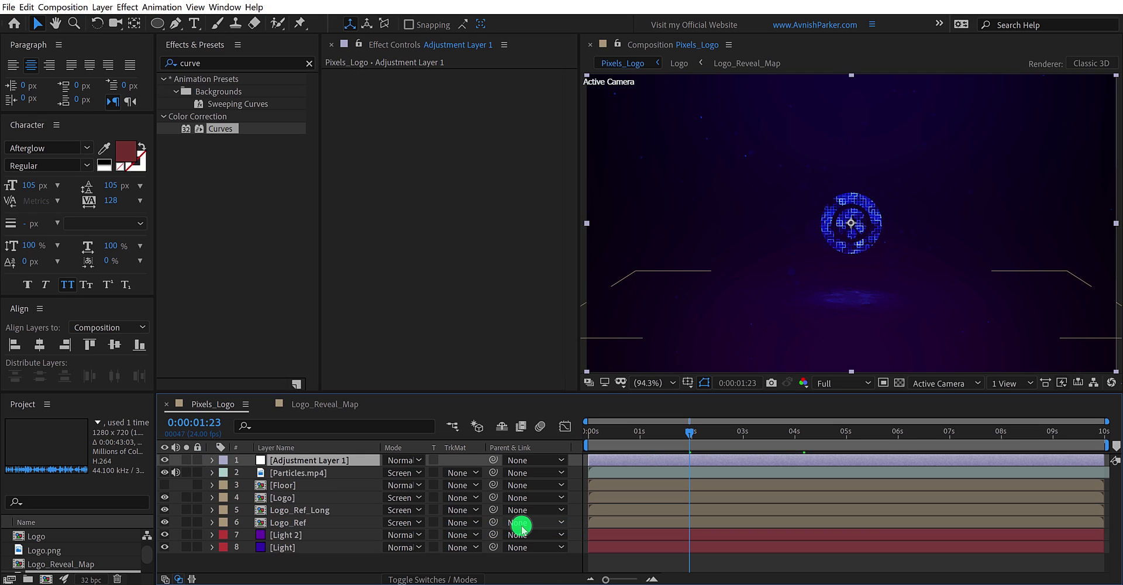
{"action": "key", "text": "Return"}
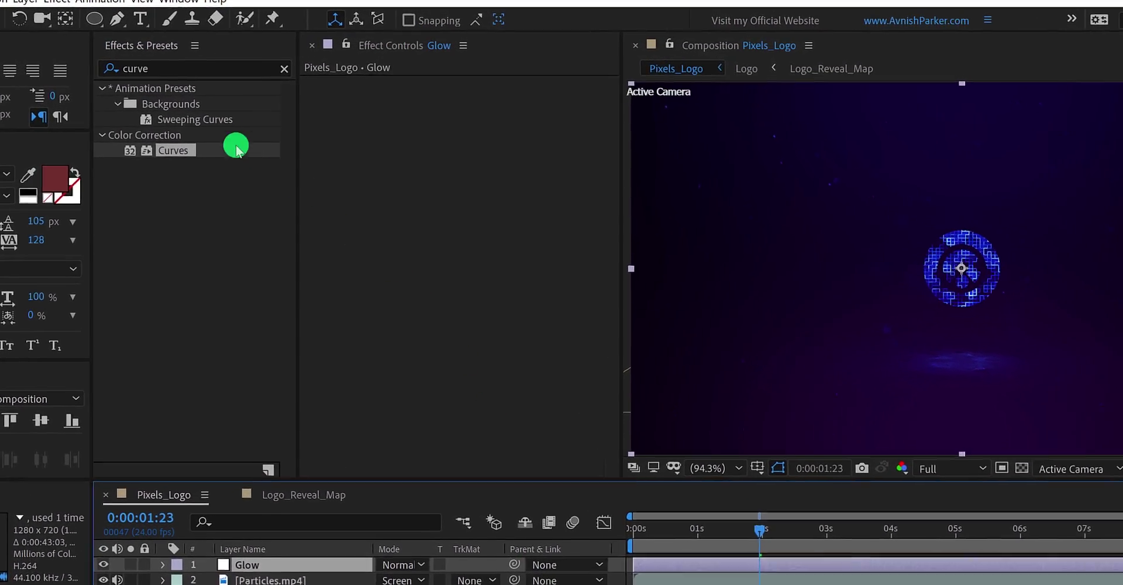
- Apply the Glow effect to the Glow adjustment layer and set Glow Dimensions to Vertical
{"action": "left_click", "coordinate": [186, 69]}
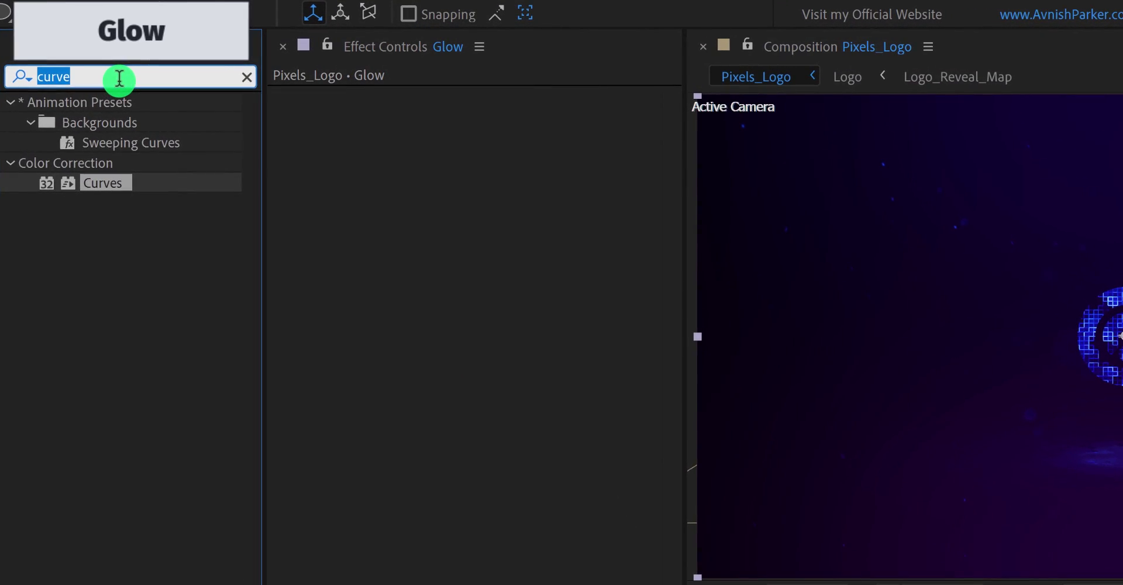
{"action": "type", "text": "glo"}
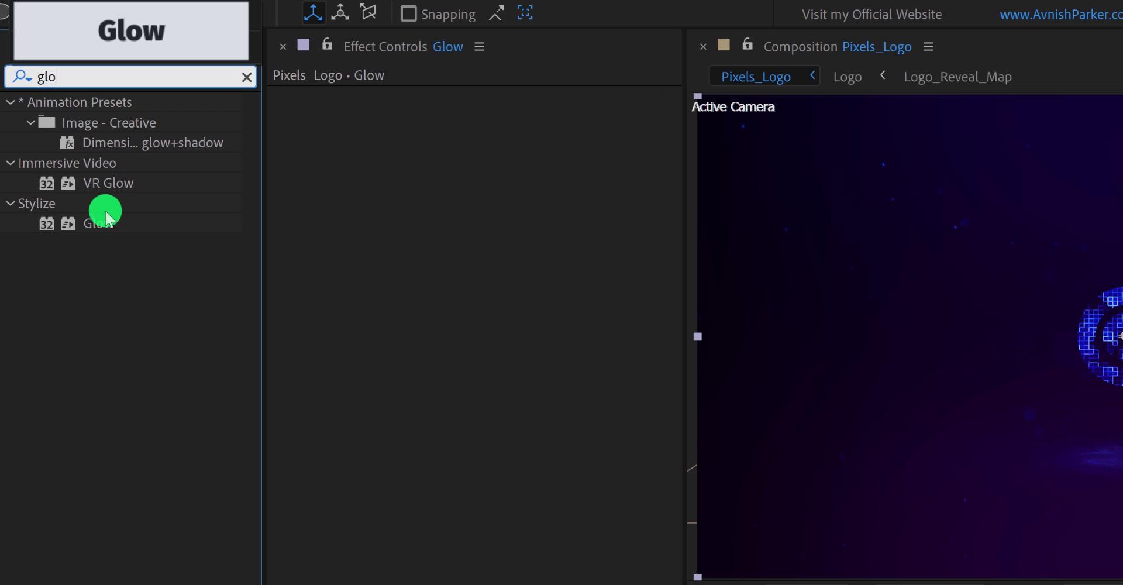
{"action": "left_click_drag", "start_coordinate": [105, 221], "coordinate": [412, 218]}
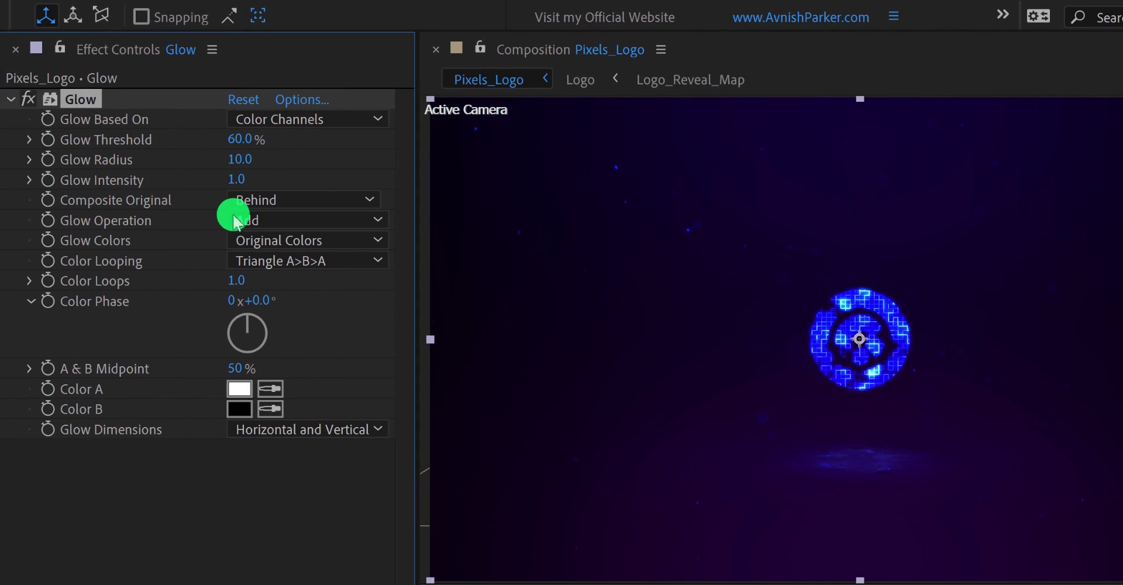
{"action": "left_click", "coordinate": [327, 430]}
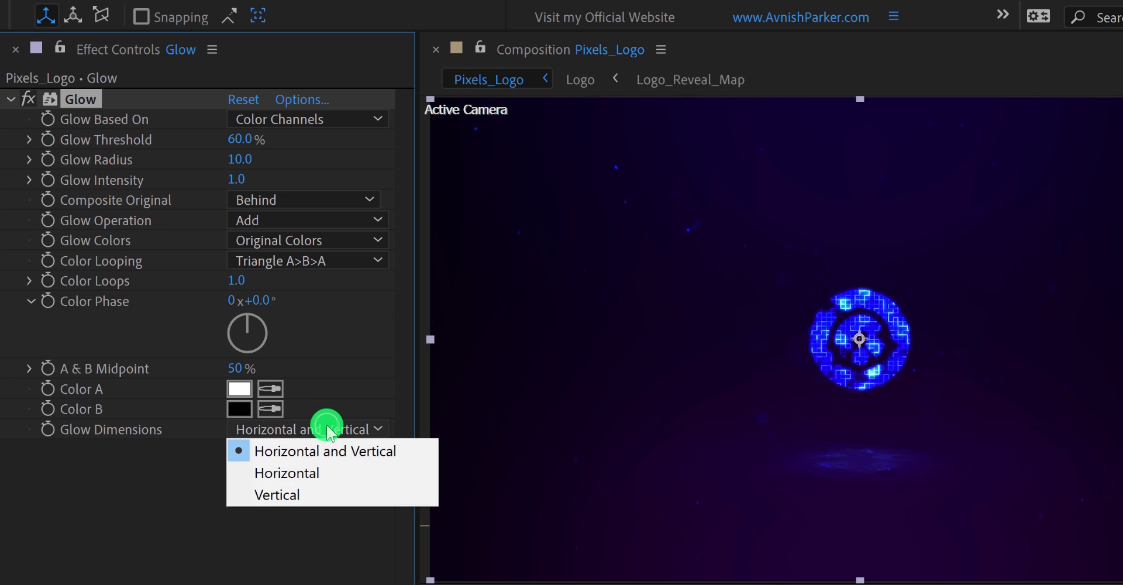
{"action": "left_click", "coordinate": [325, 496]}
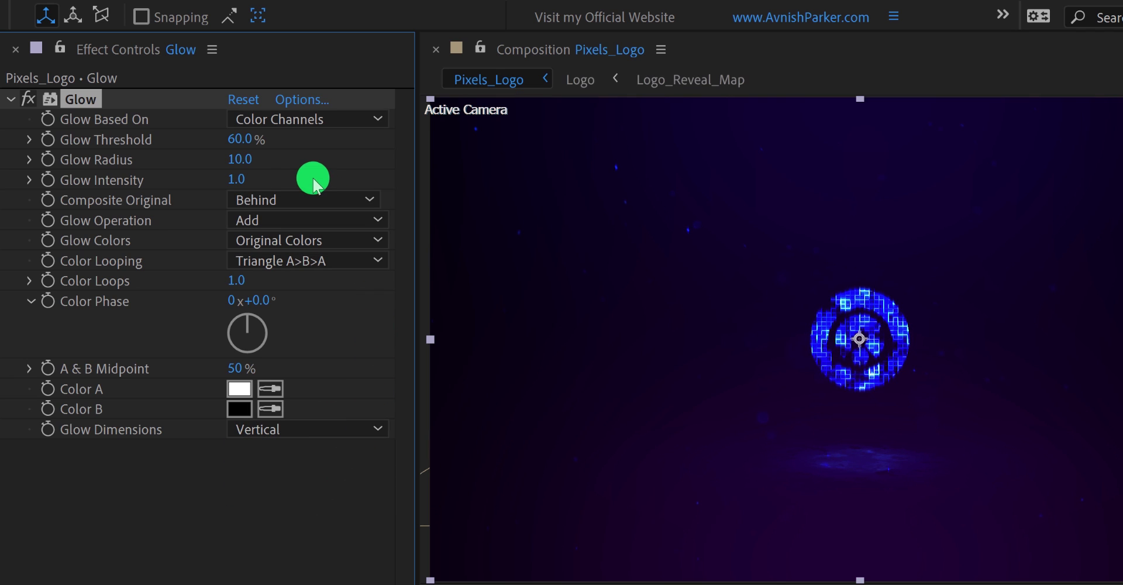
- Set the effect's Glow Threshold to 76.9%, Glow Radius to 201, Glow Intensity to 0.7 and Glow Operation to Screen
{"action": "left_click_drag", "start_coordinate": [245, 160], "coordinate": [452, 171]}
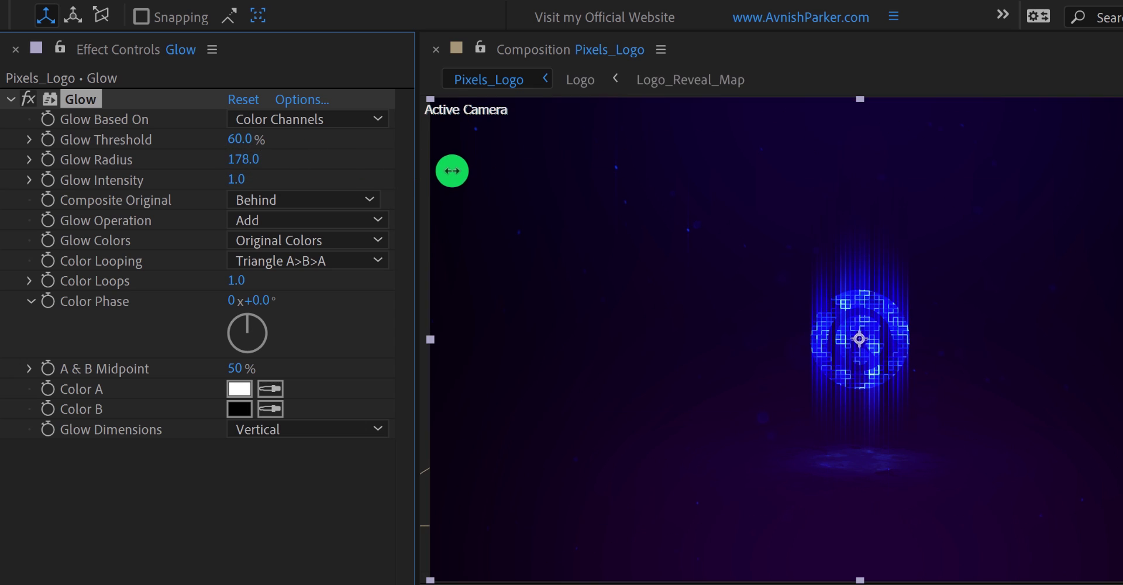
{"action": "left_click_drag", "start_coordinate": [242, 140], "coordinate": [235, 149]}
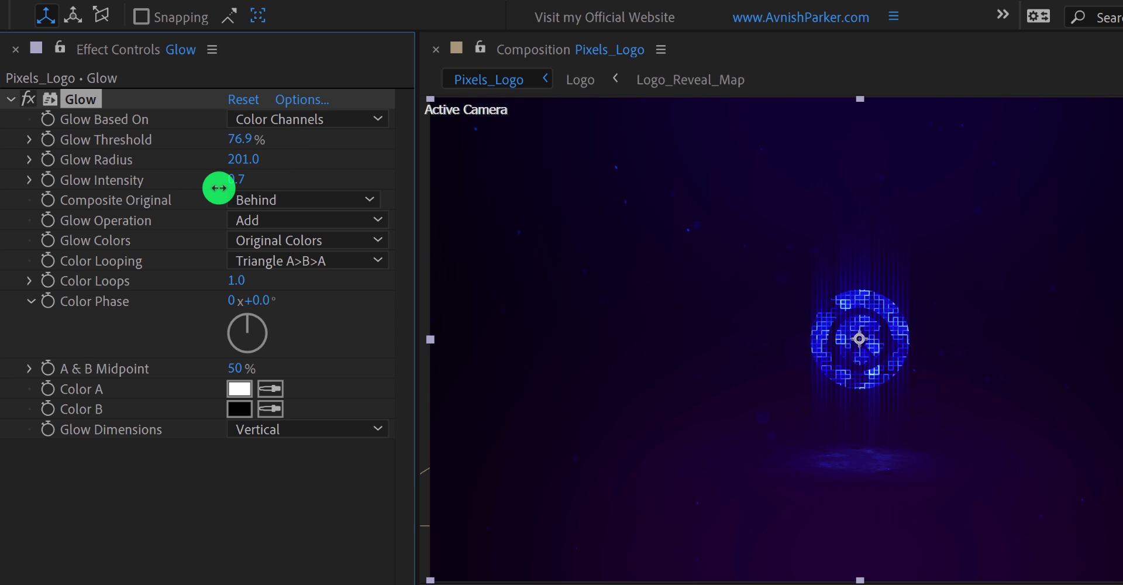
{"action": "left_click", "coordinate": [297, 220]}
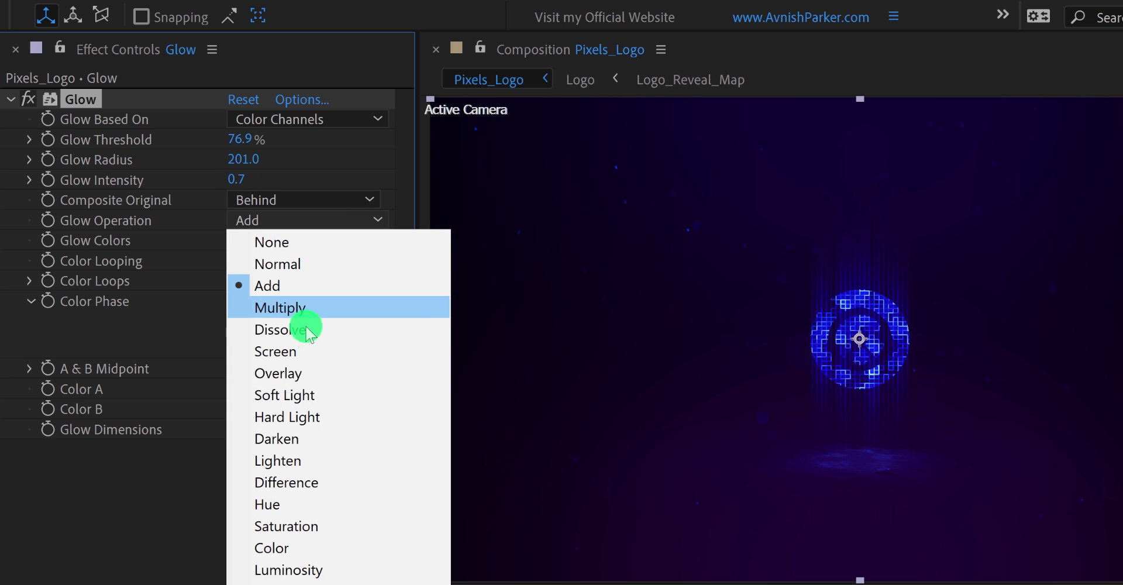
{"action": "left_click", "coordinate": [308, 351]}
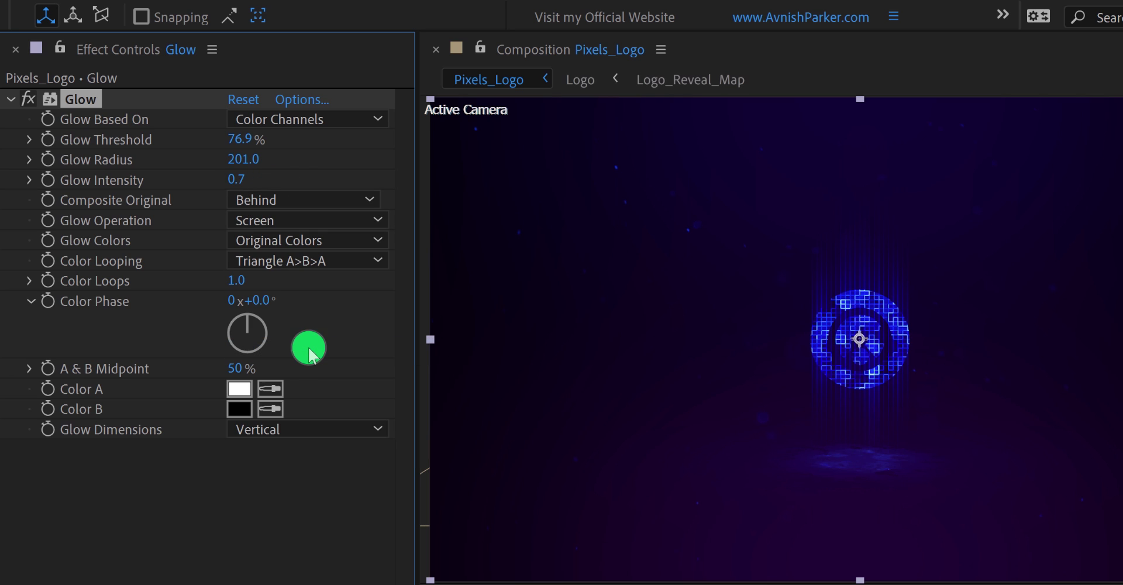